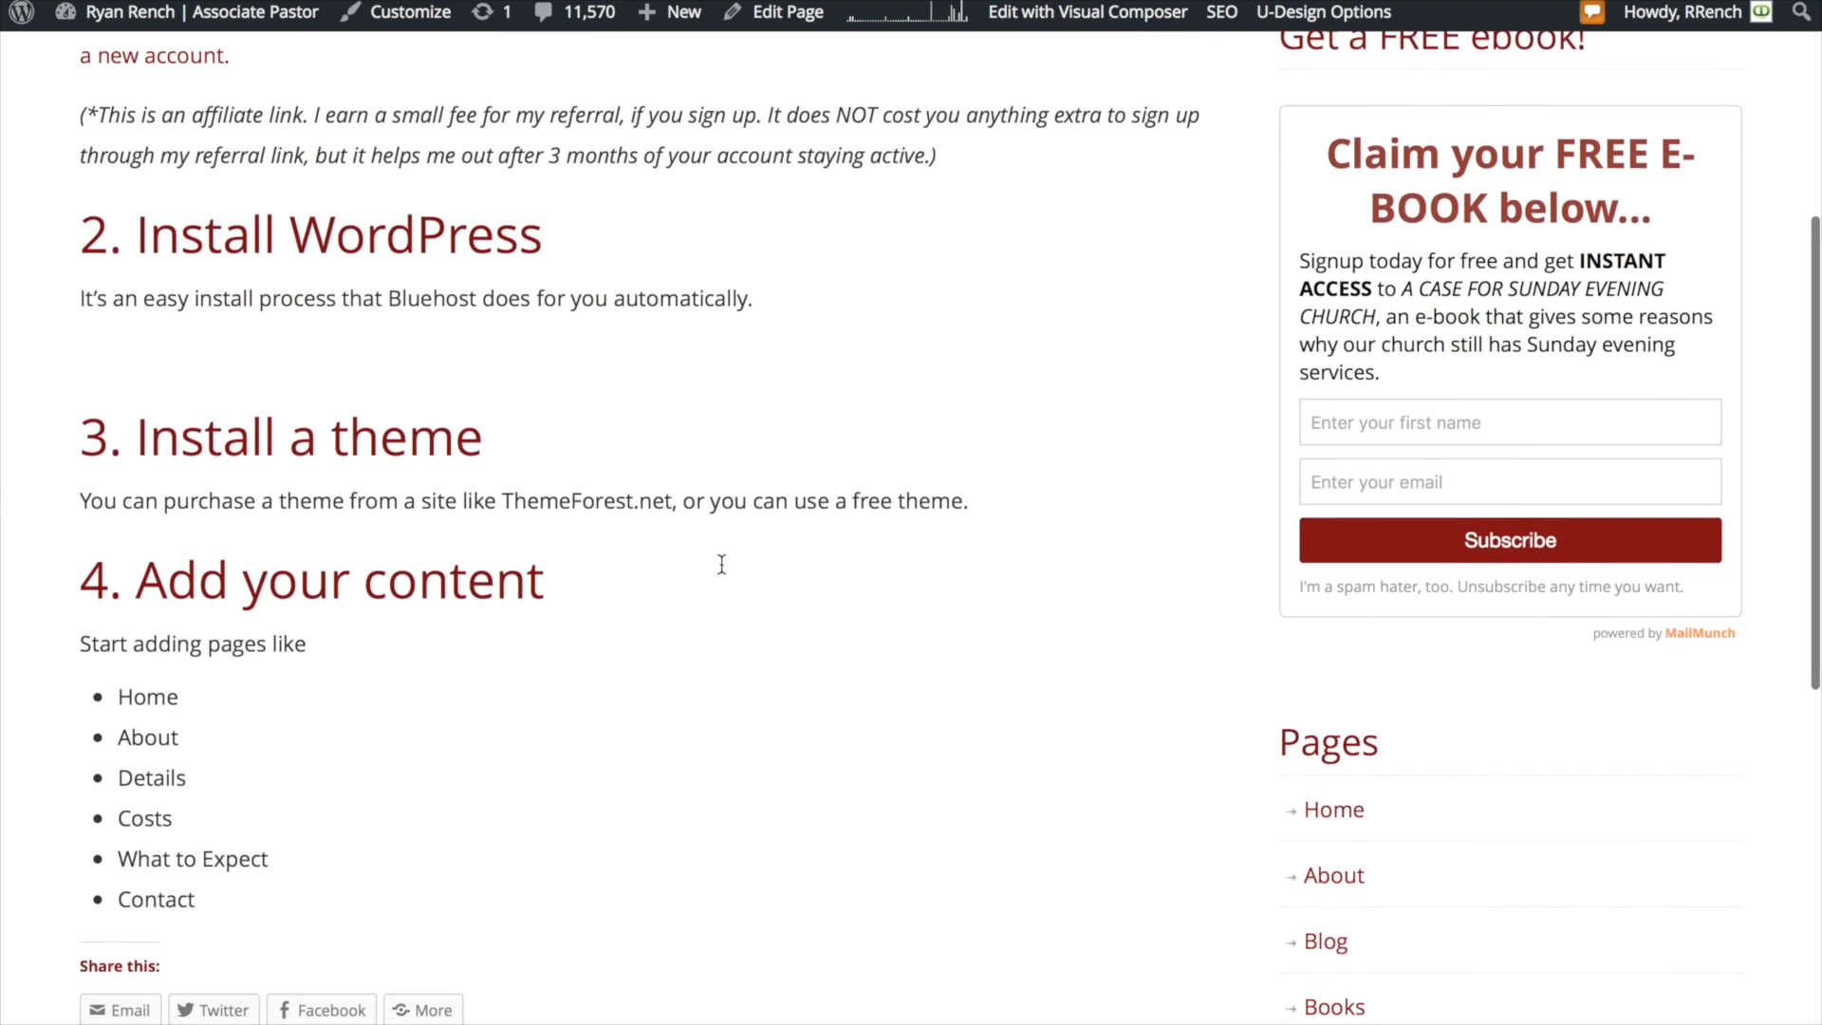
# Open the site's dashboard and create a new page titled "Details"
pyautogui.scroll(-4, 722, 571)
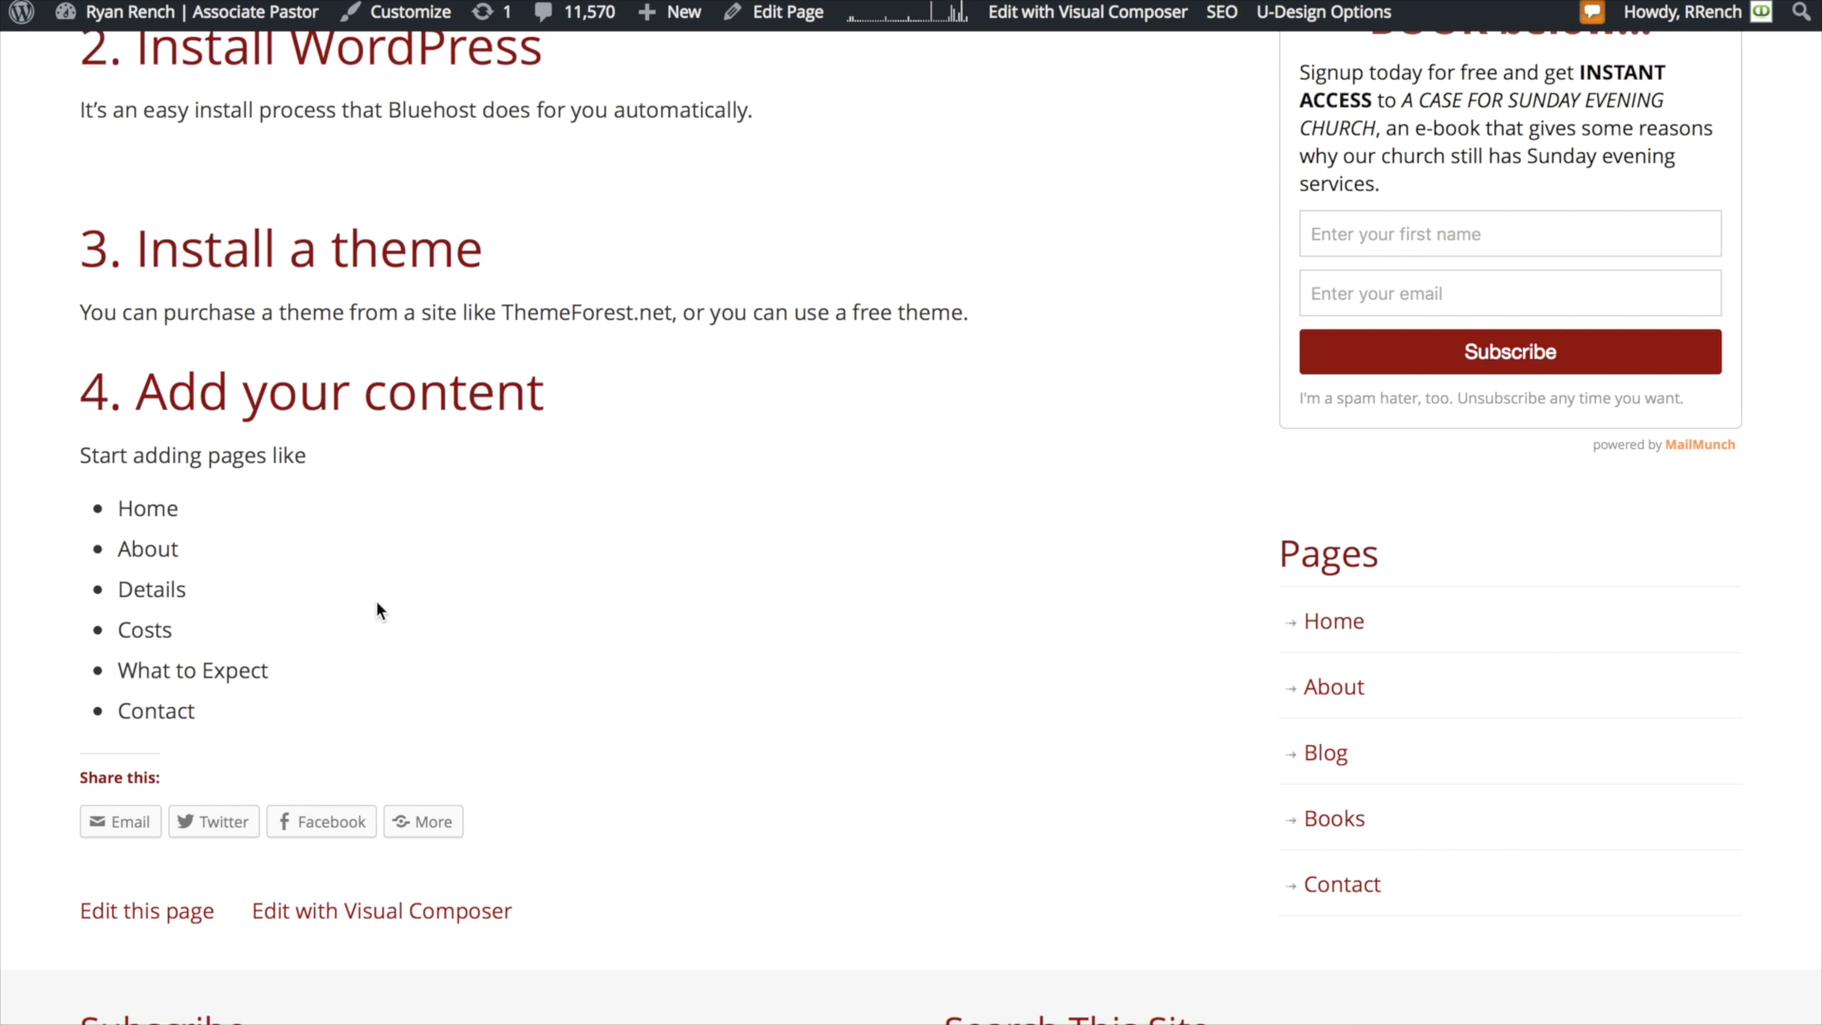
pyautogui.moveTo(188, 26)
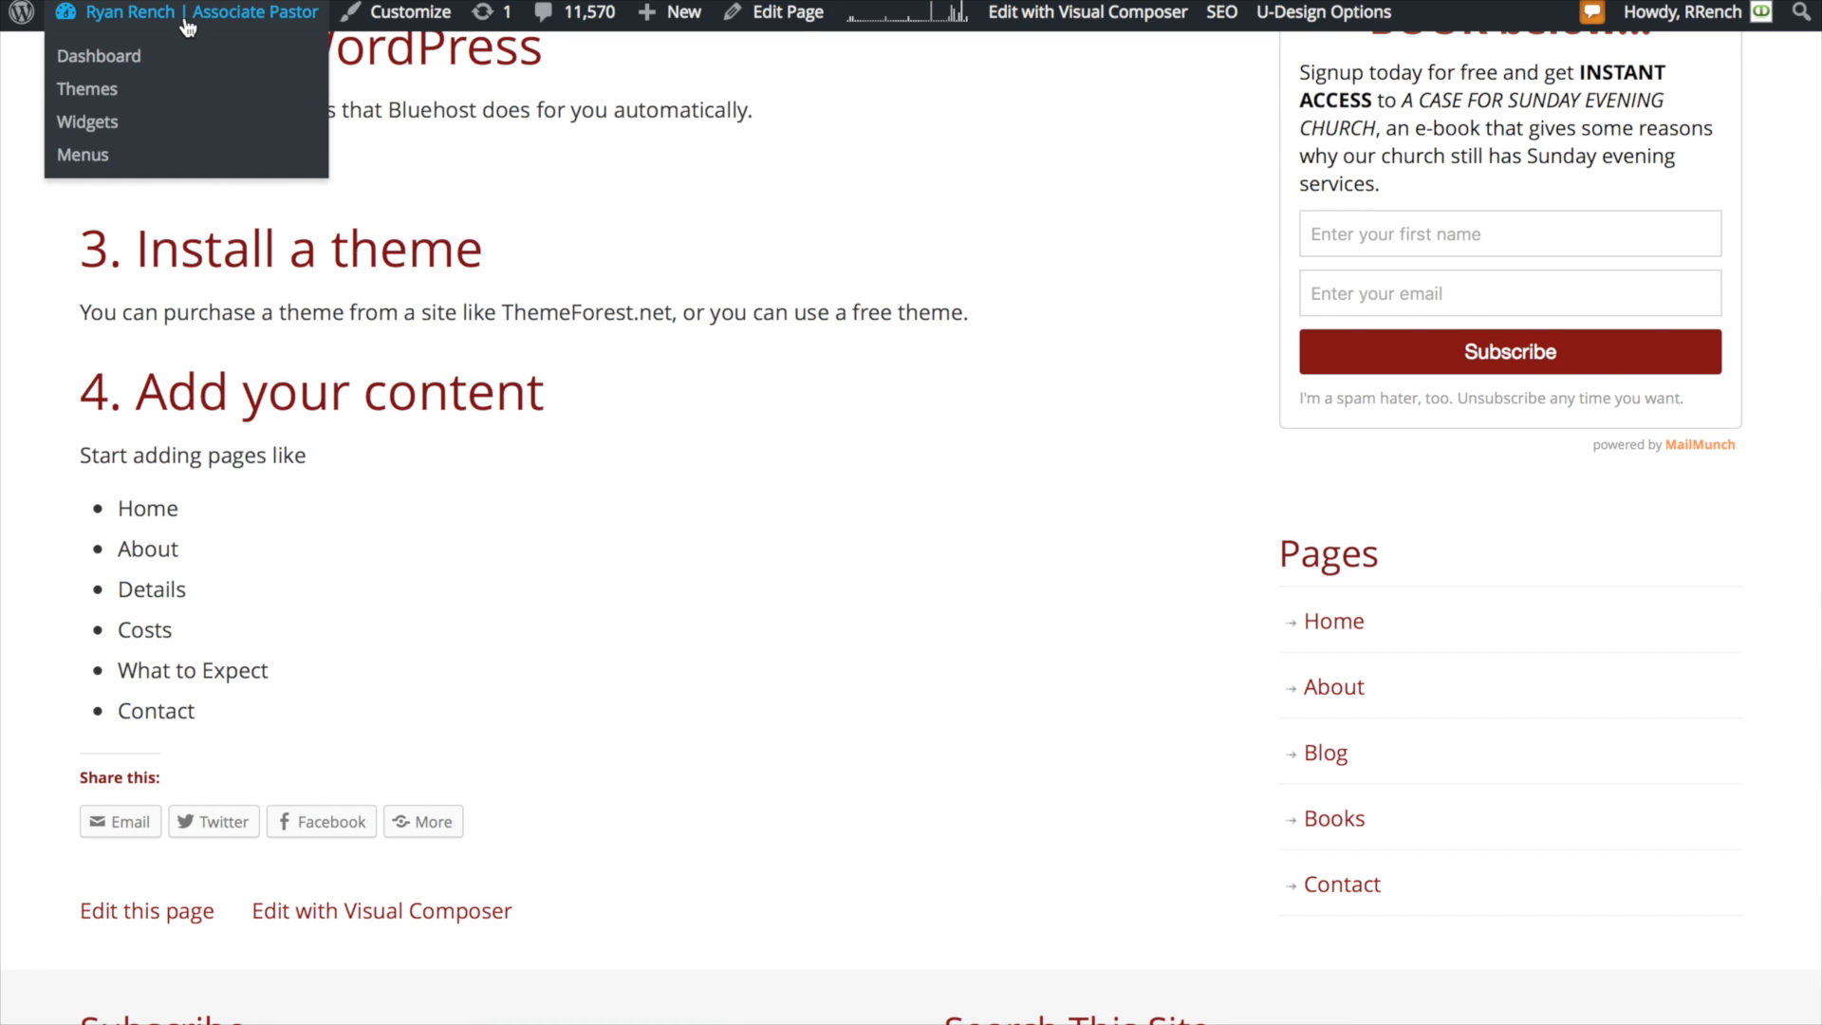
pyautogui.click(188, 26)
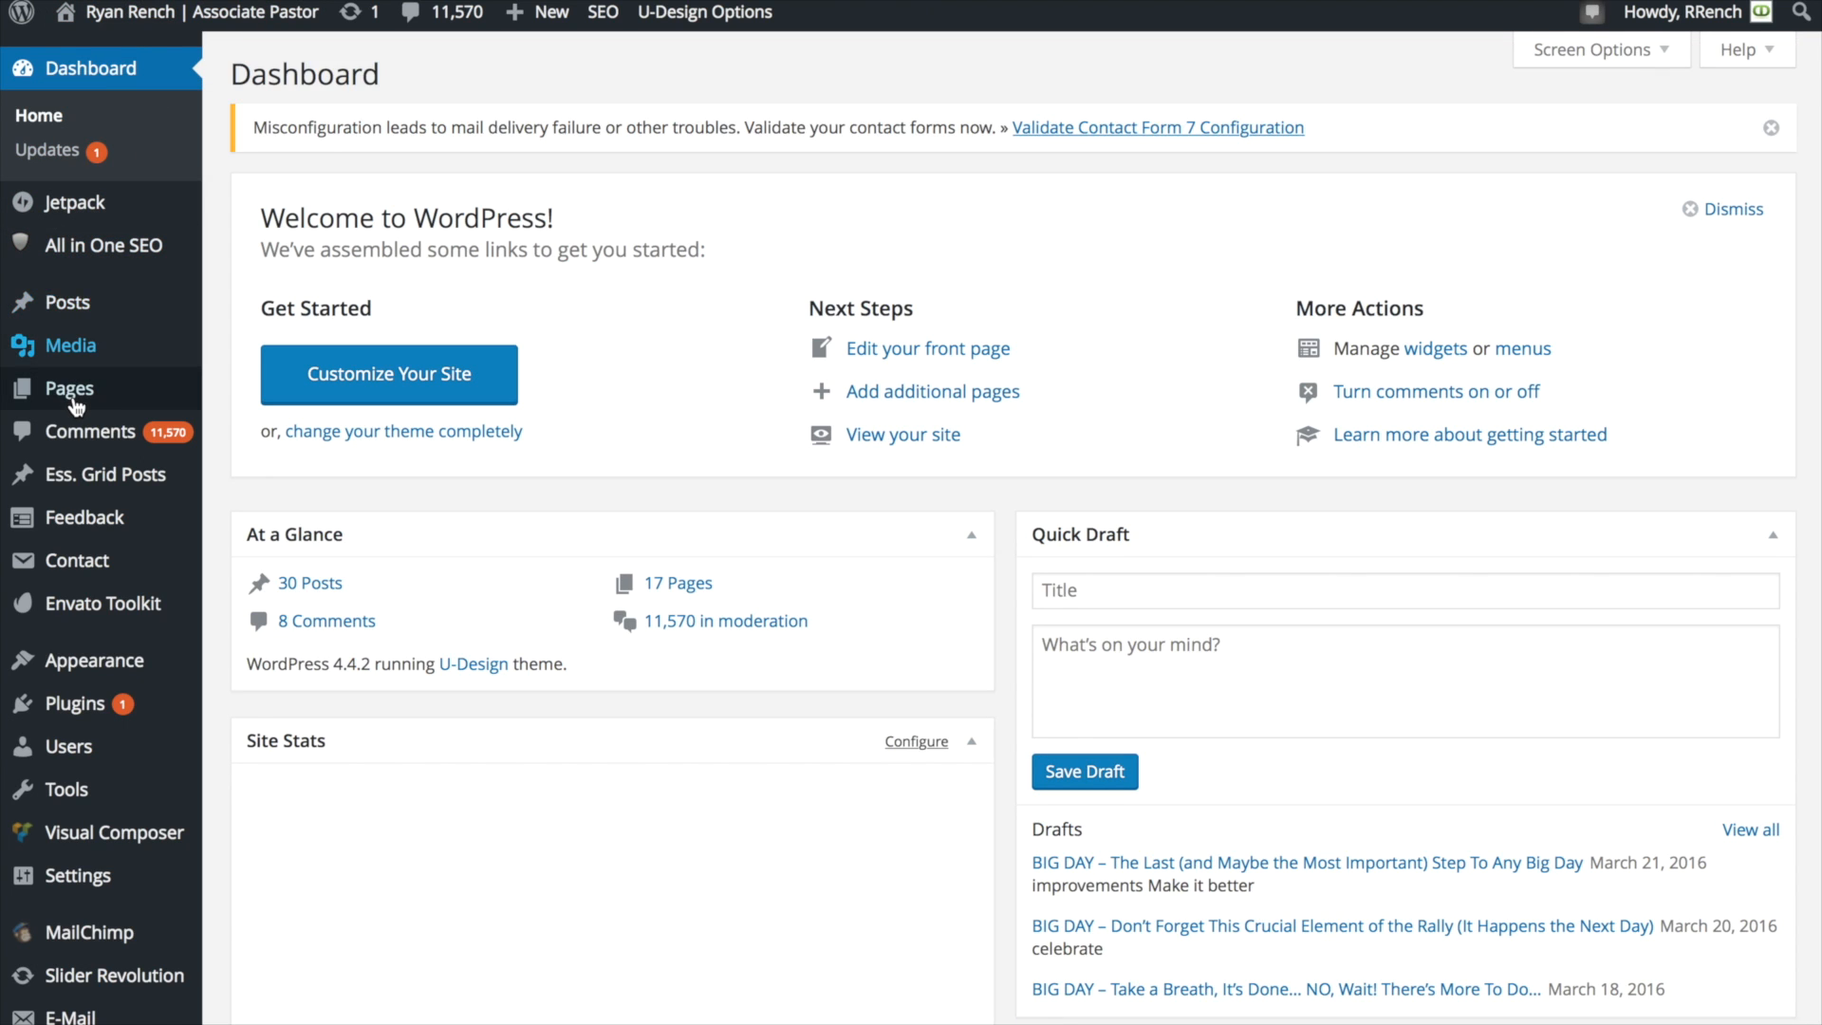
pyautogui.moveTo(76, 406)
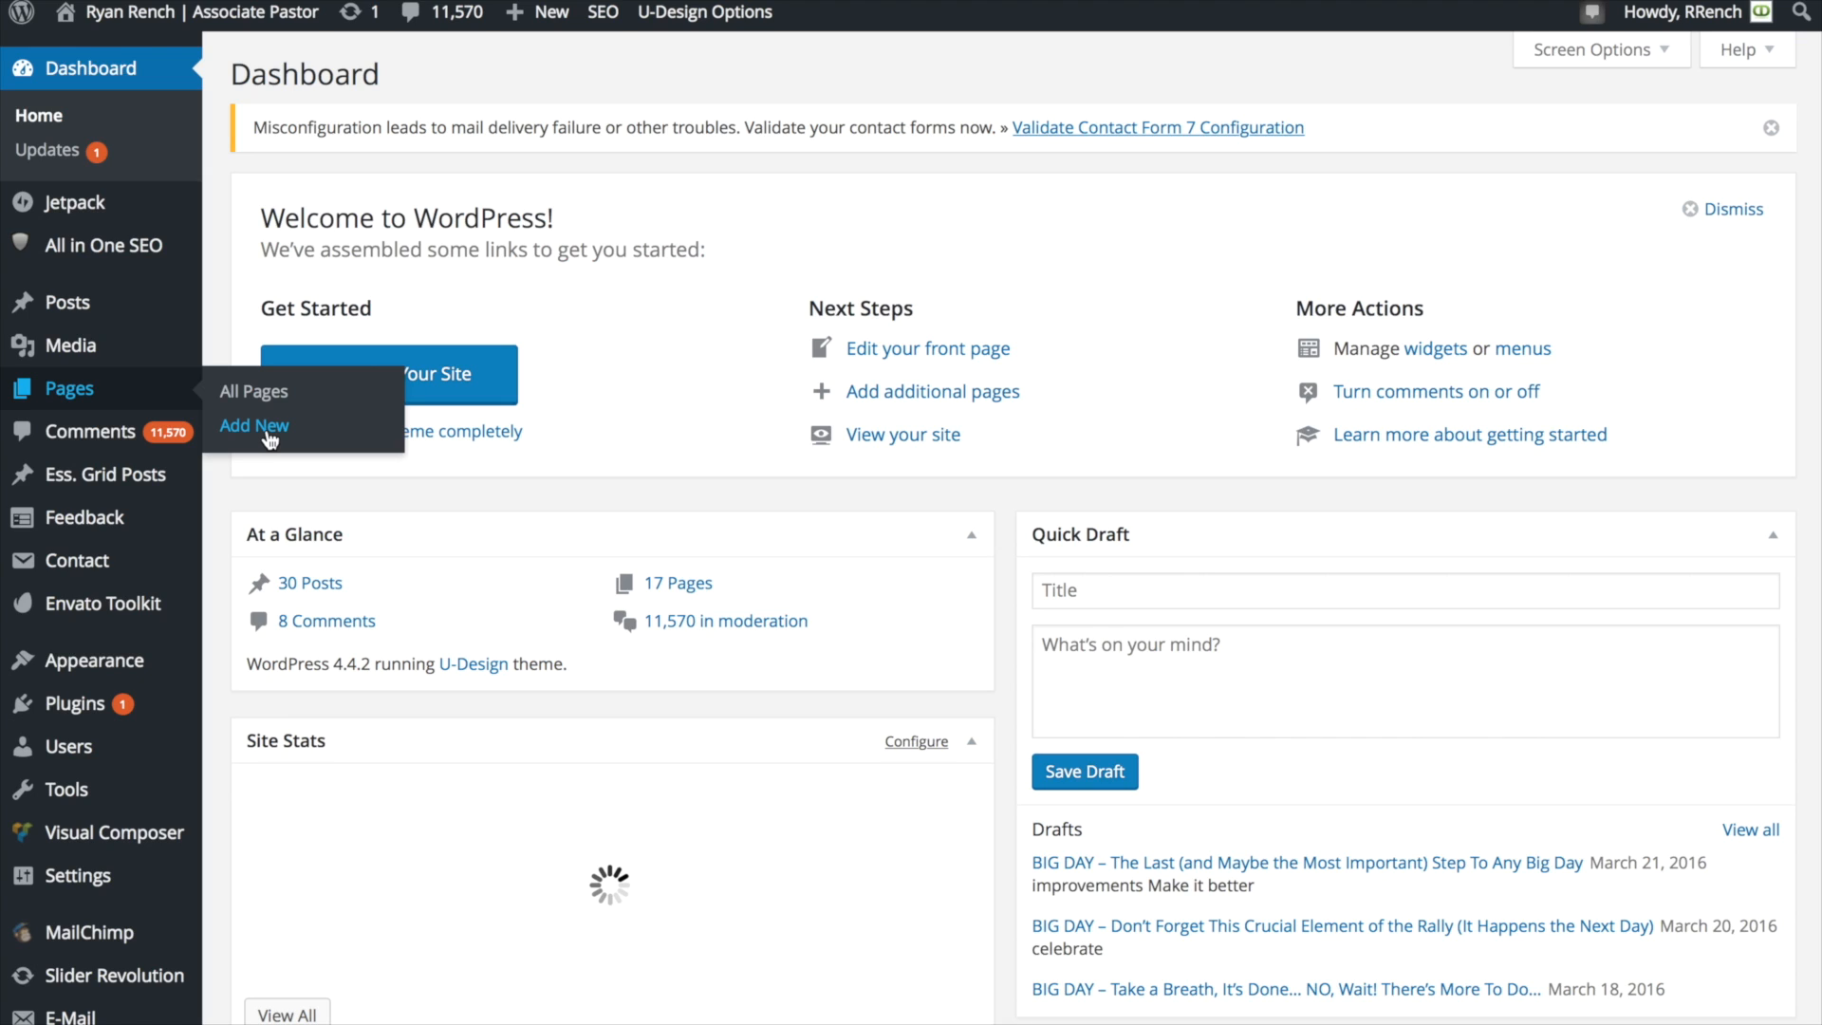
pyautogui.click(268, 427)
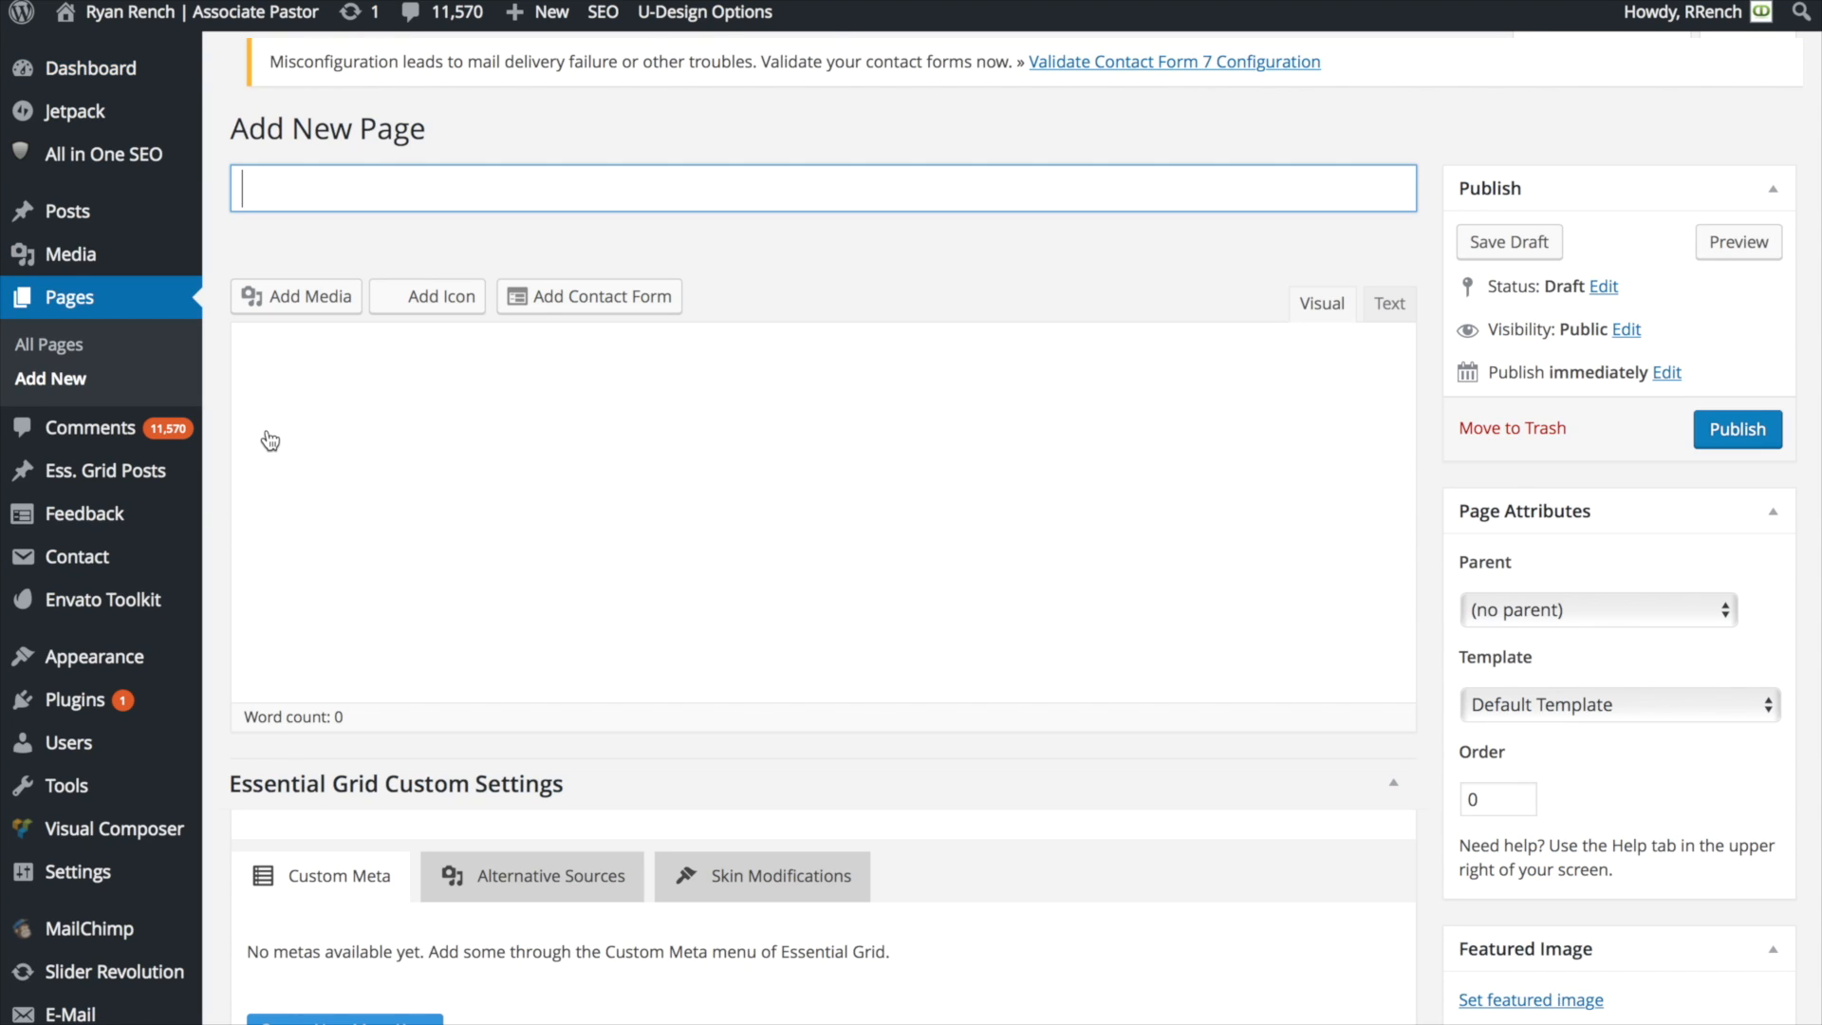
pyautogui.write('Details')
pyautogui.press('Tab')
pyautogui.press('Tab')
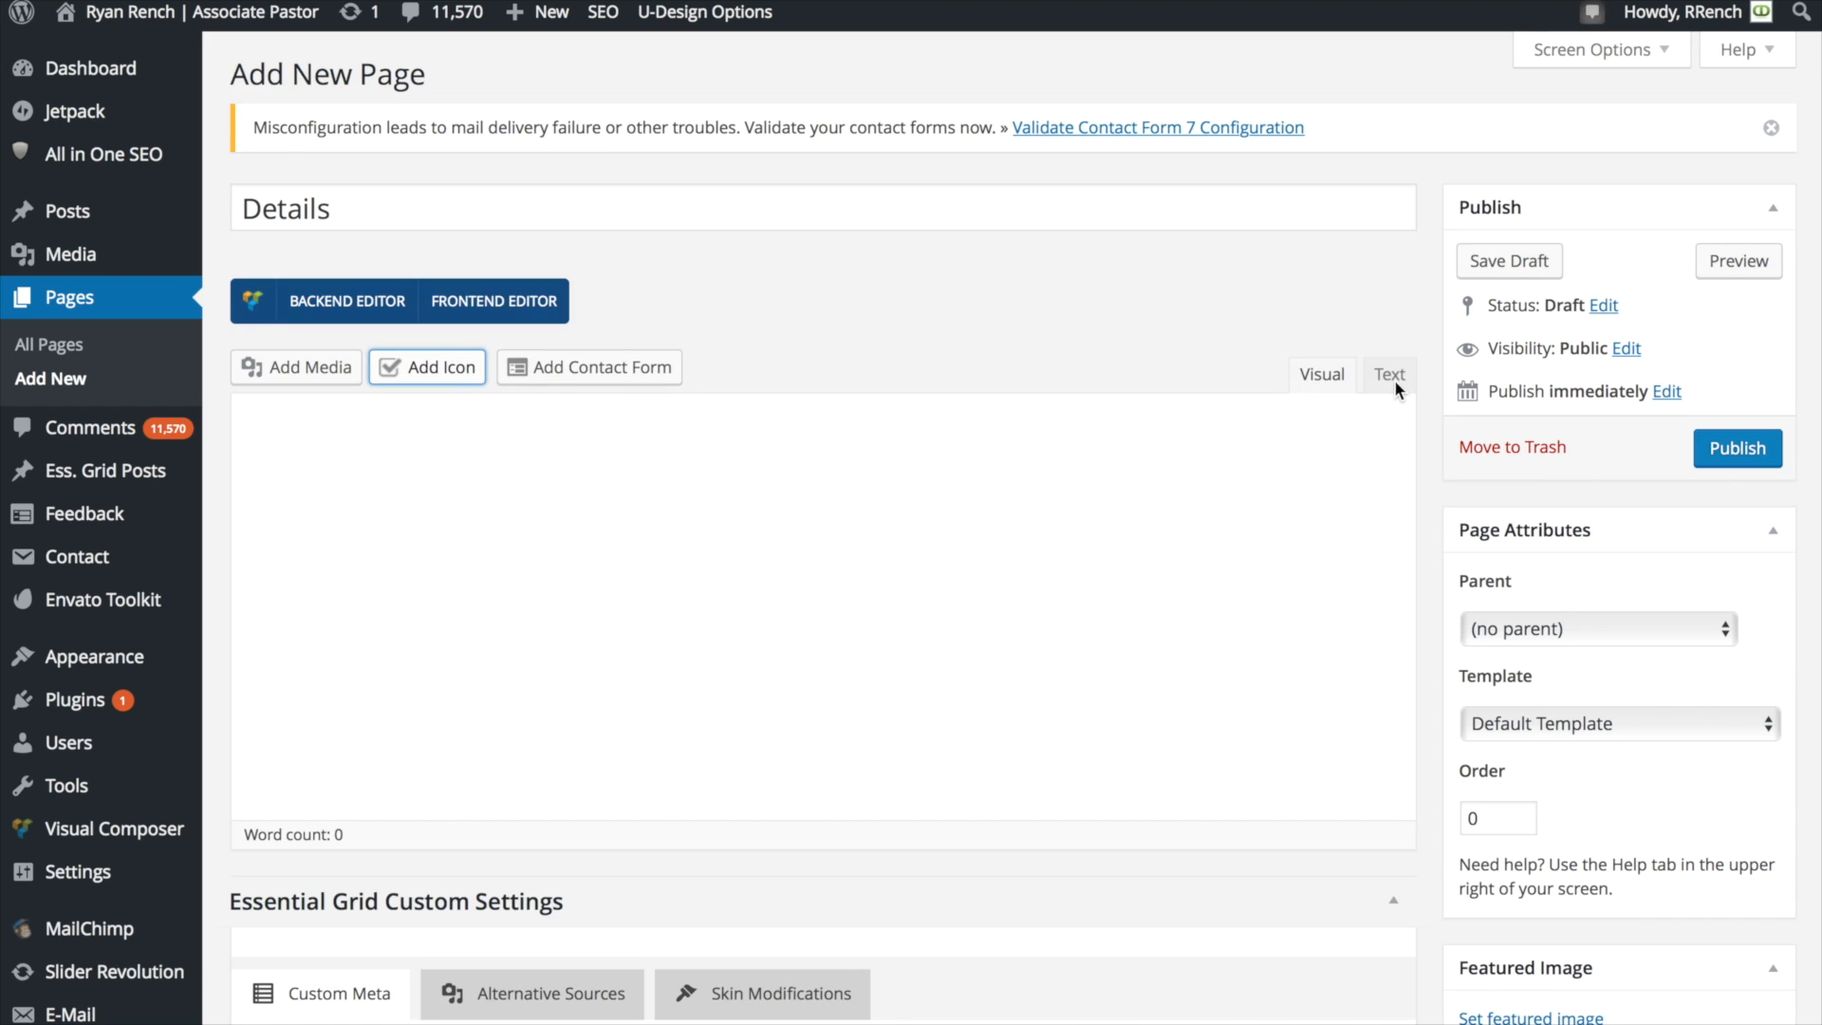
# Write the opening line "Here are the details of my event:" in the page body using the visual editor
pyautogui.click(1327, 377)
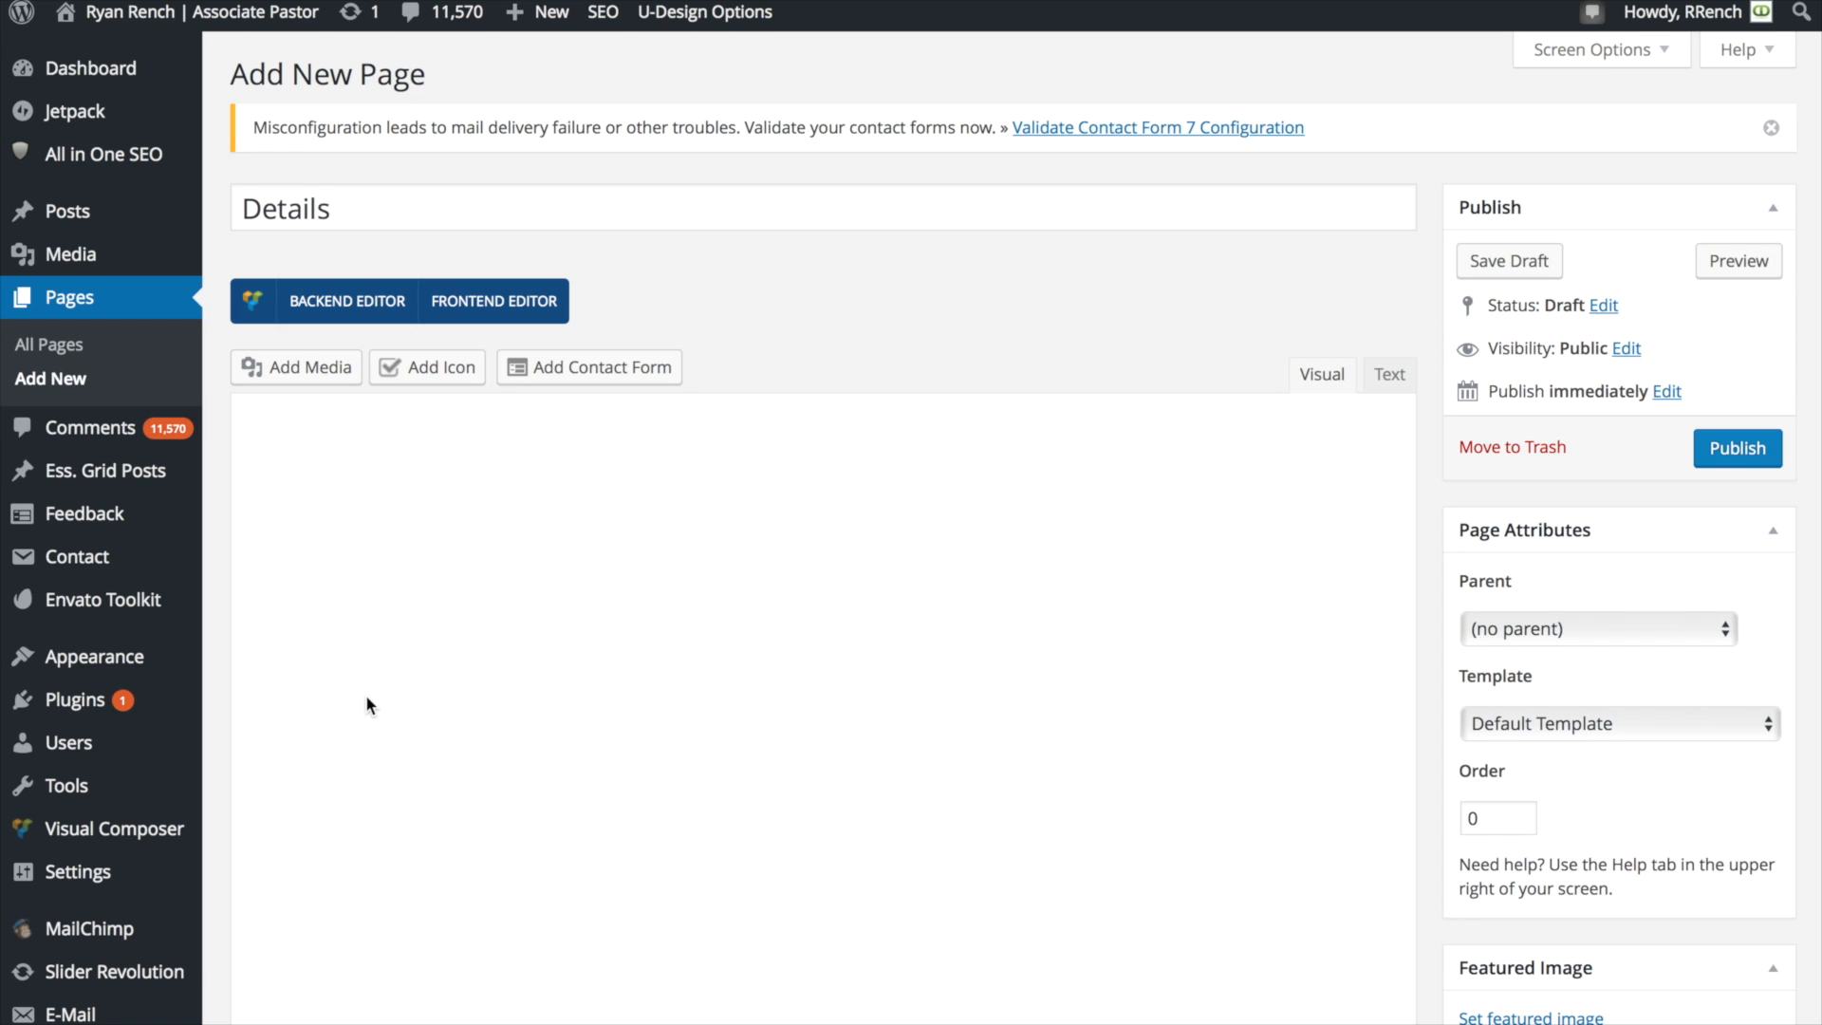
pyautogui.click(333, 598)
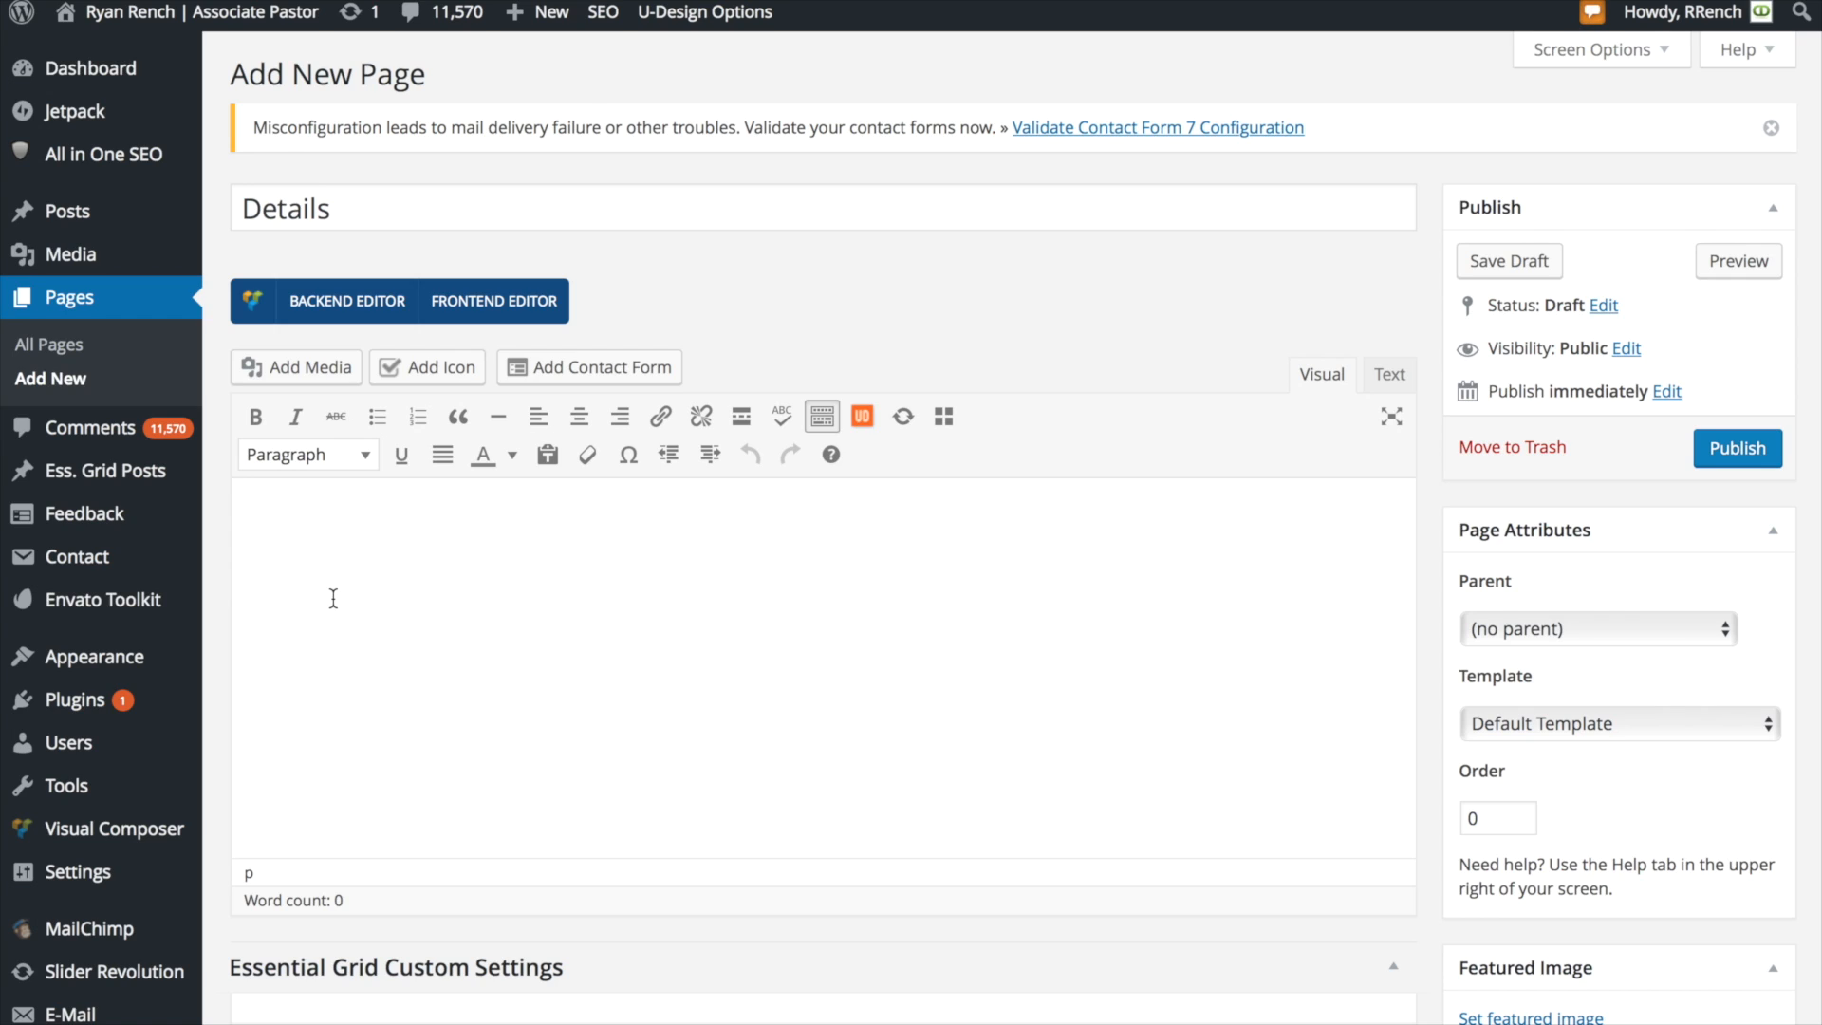
pyautogui.write('Here are the details of')
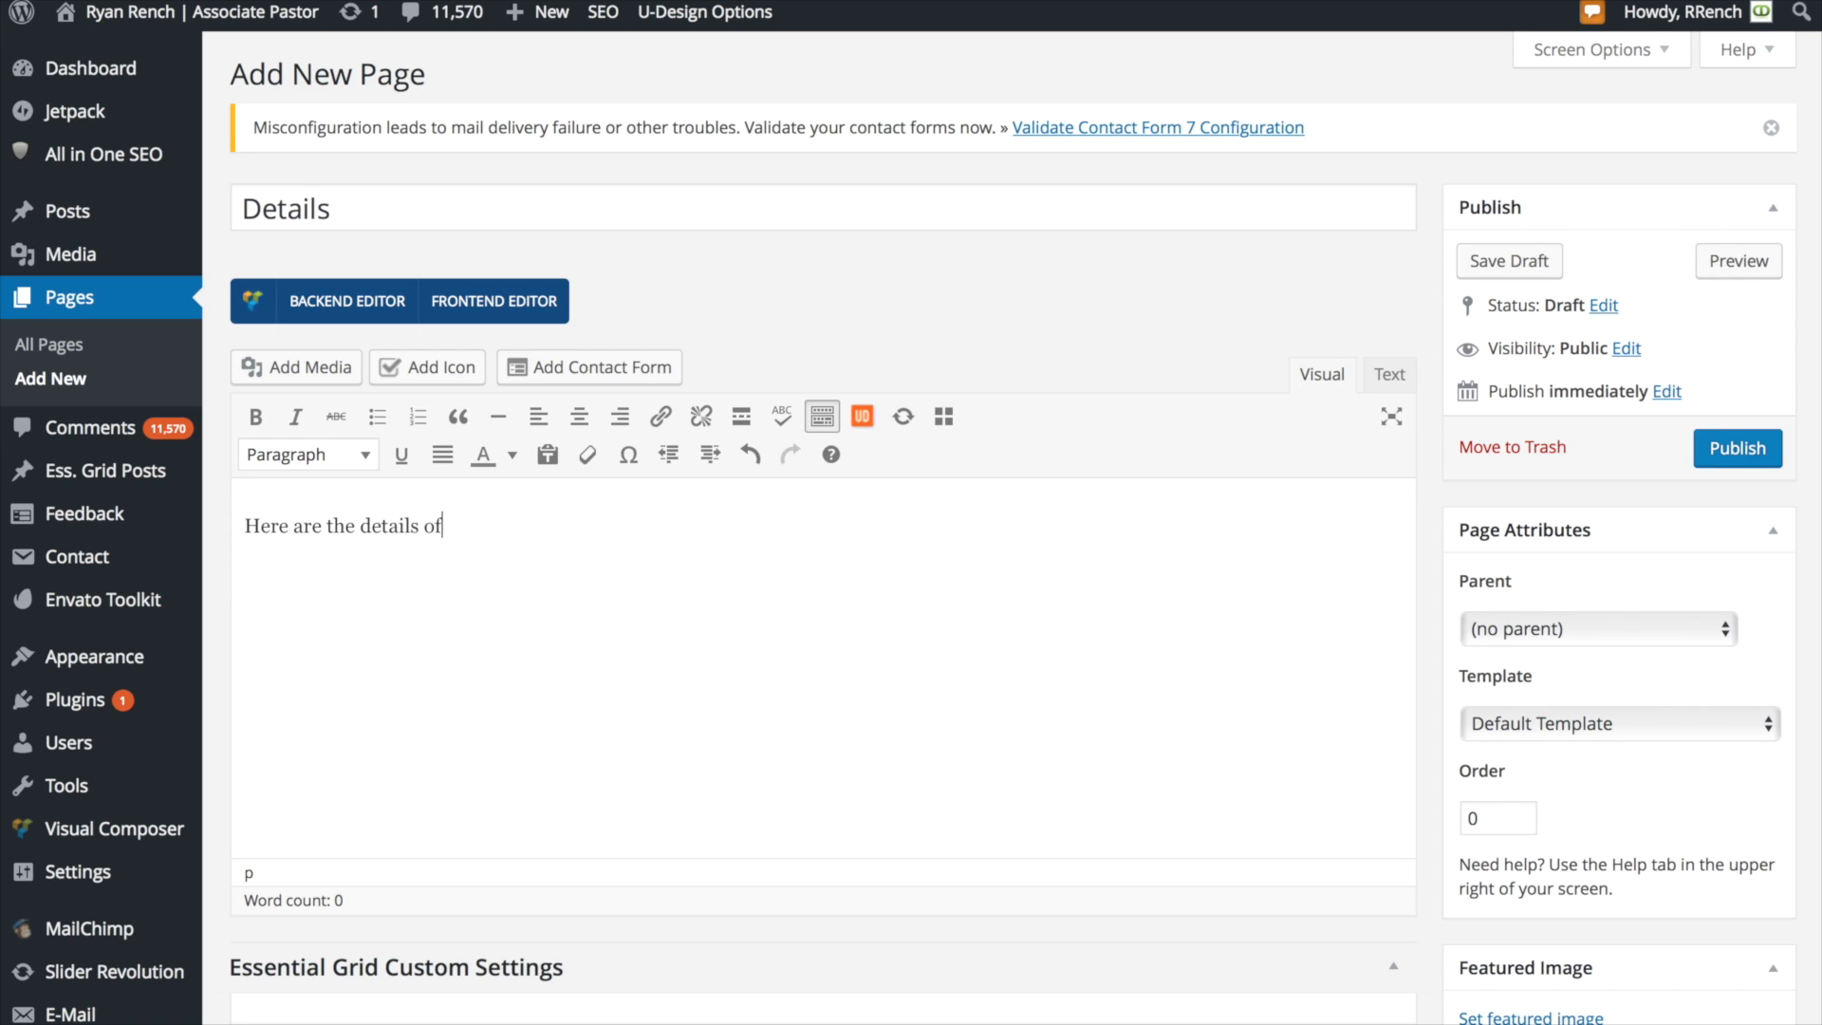
pyautogui.write(' my event:')
pyautogui.press('Return')
# Add a bulleted list with "Time: 6:00 pm", "Date: Today!" and "Cost: $5 per person" below the opening line
pyautogui.click(376, 417)
pyautogui.write('Time')
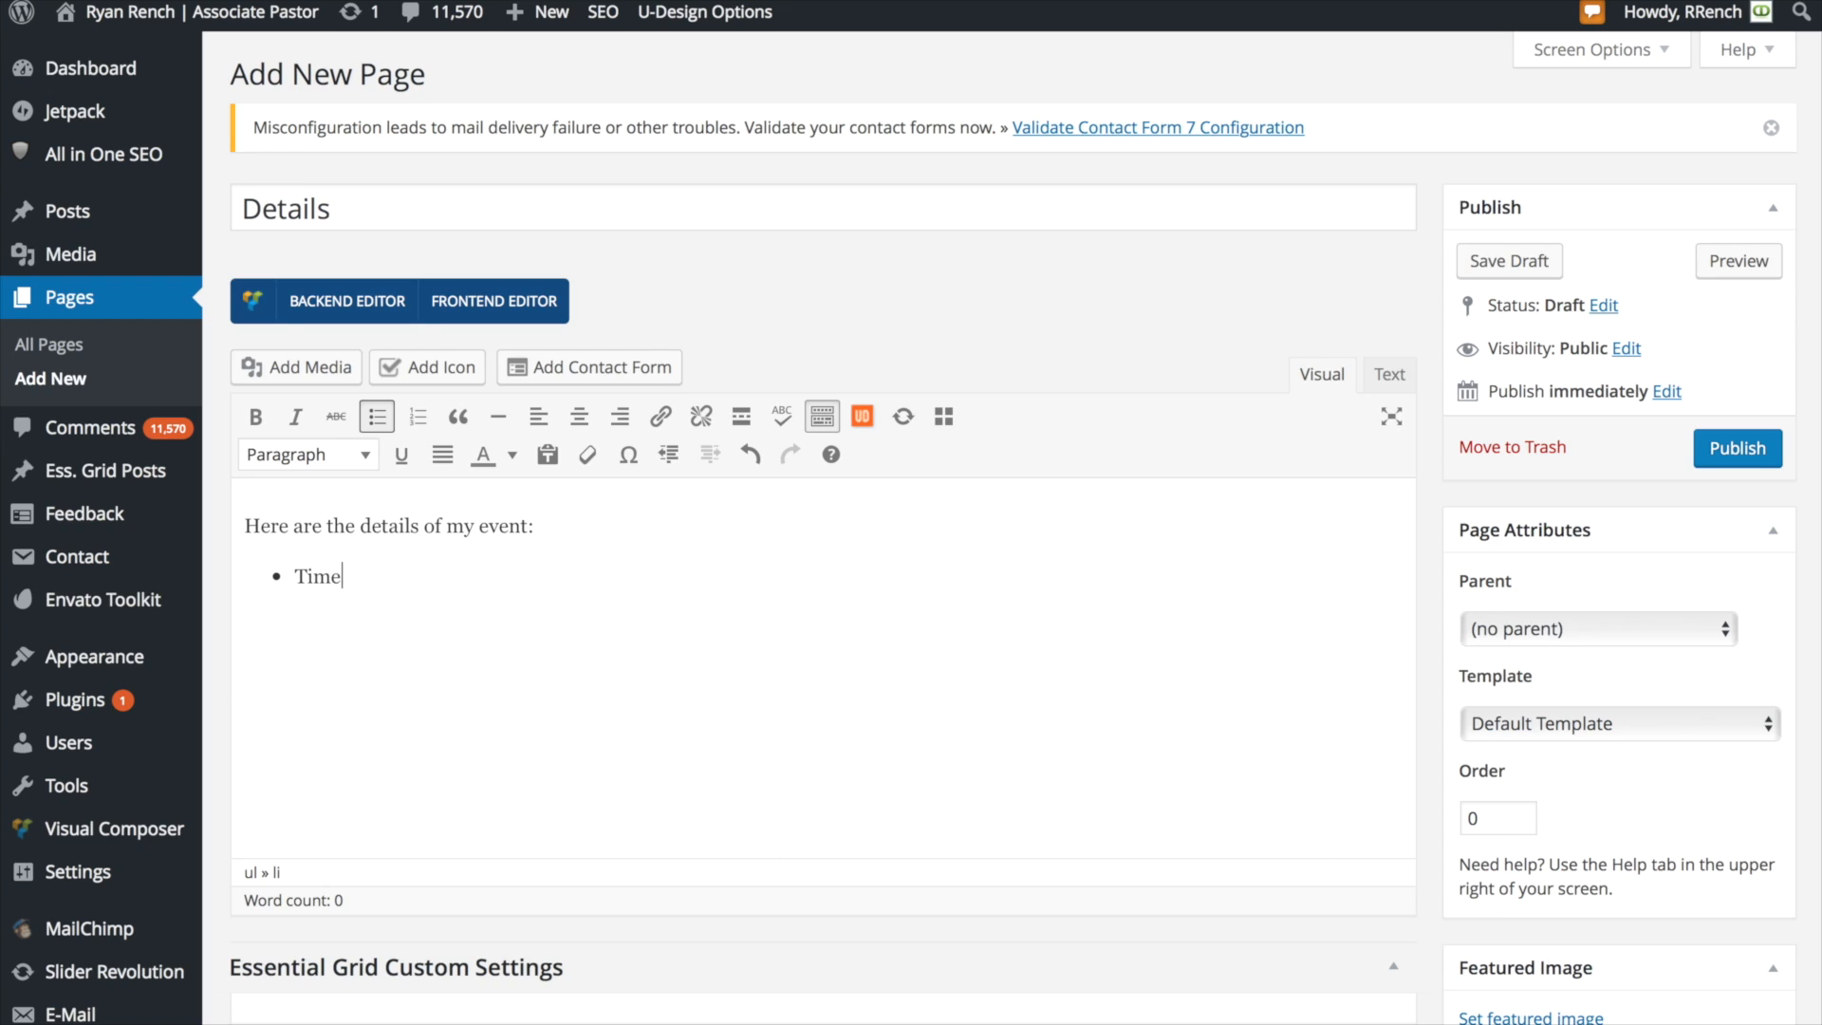
pyautogui.write(': 6:00 pm')
pyautogui.press('Return')
pyautogui.write('Date: Today!')
pyautogui.press('Return')
pyautogui.write('Cost')
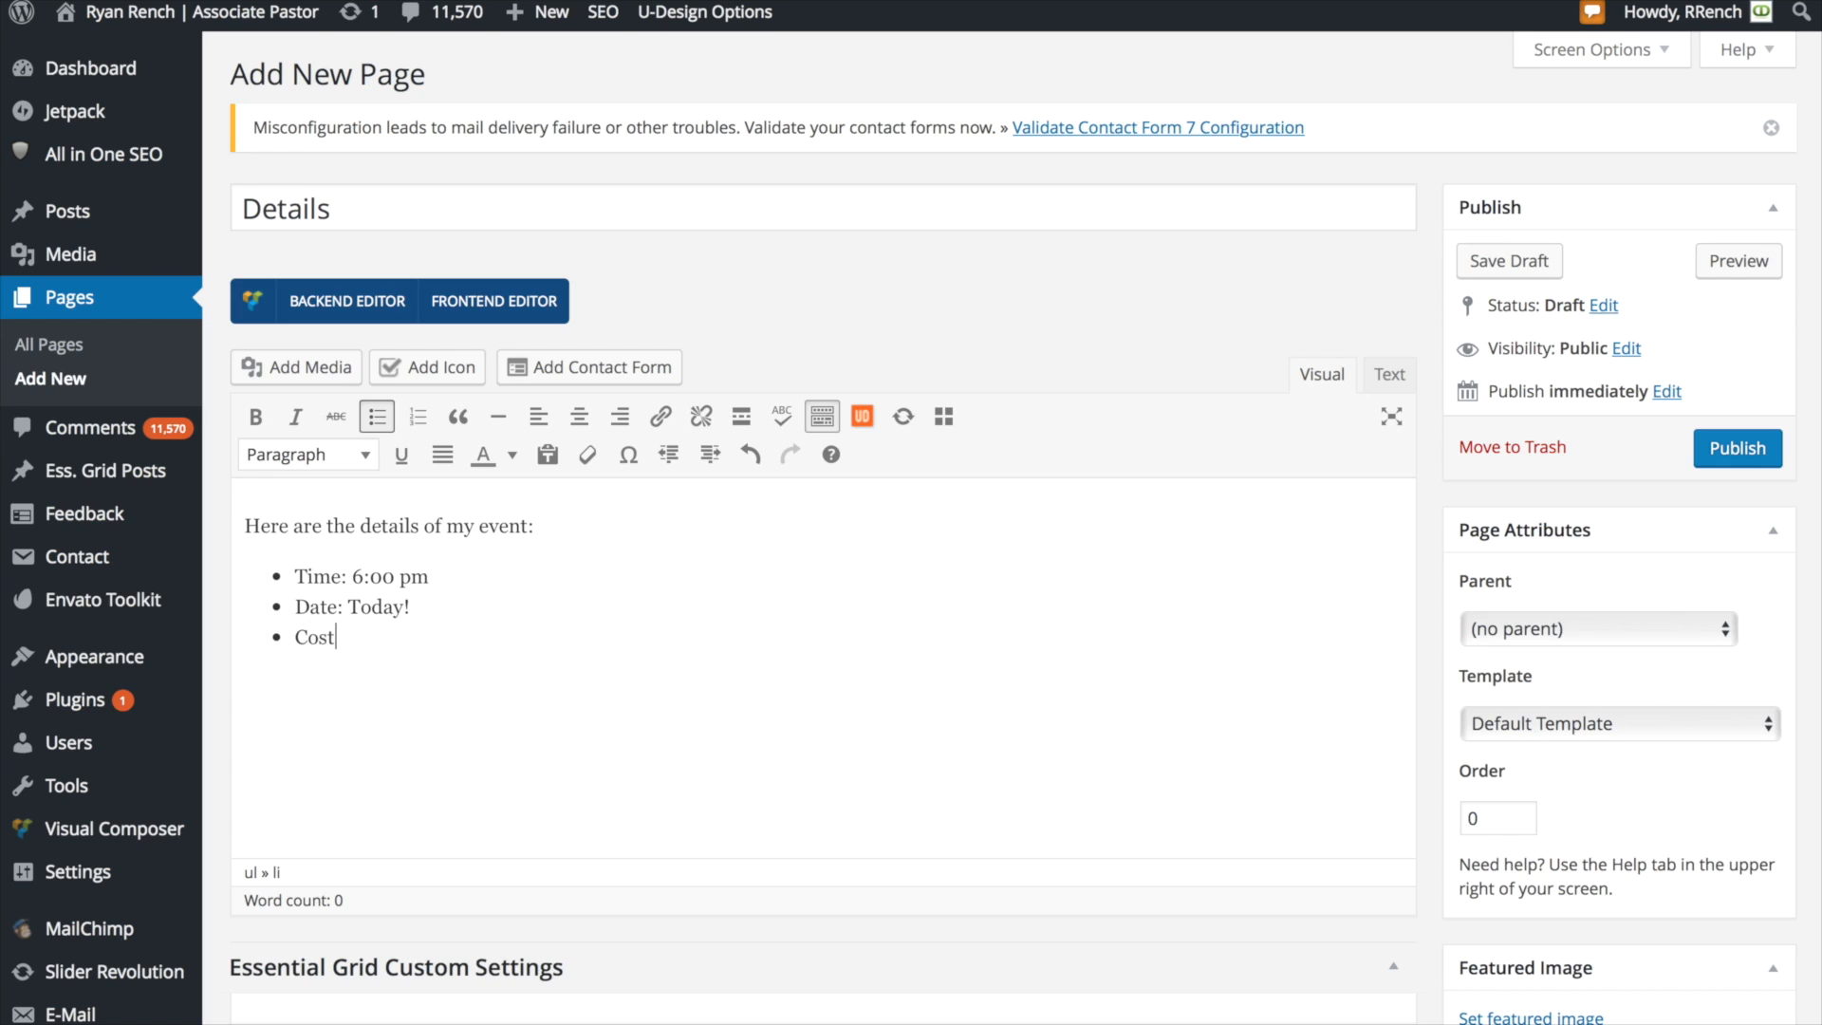
pyautogui.write(': $')
pyautogui.press('BackSpace')
pyautogui.write('$5 per per son')
# End the bulleted list and add the closing line "Have a great day!" as a normal paragraph
pyautogui.press('Return')
pyautogui.press('Return')
pyautogui.write('Hav')
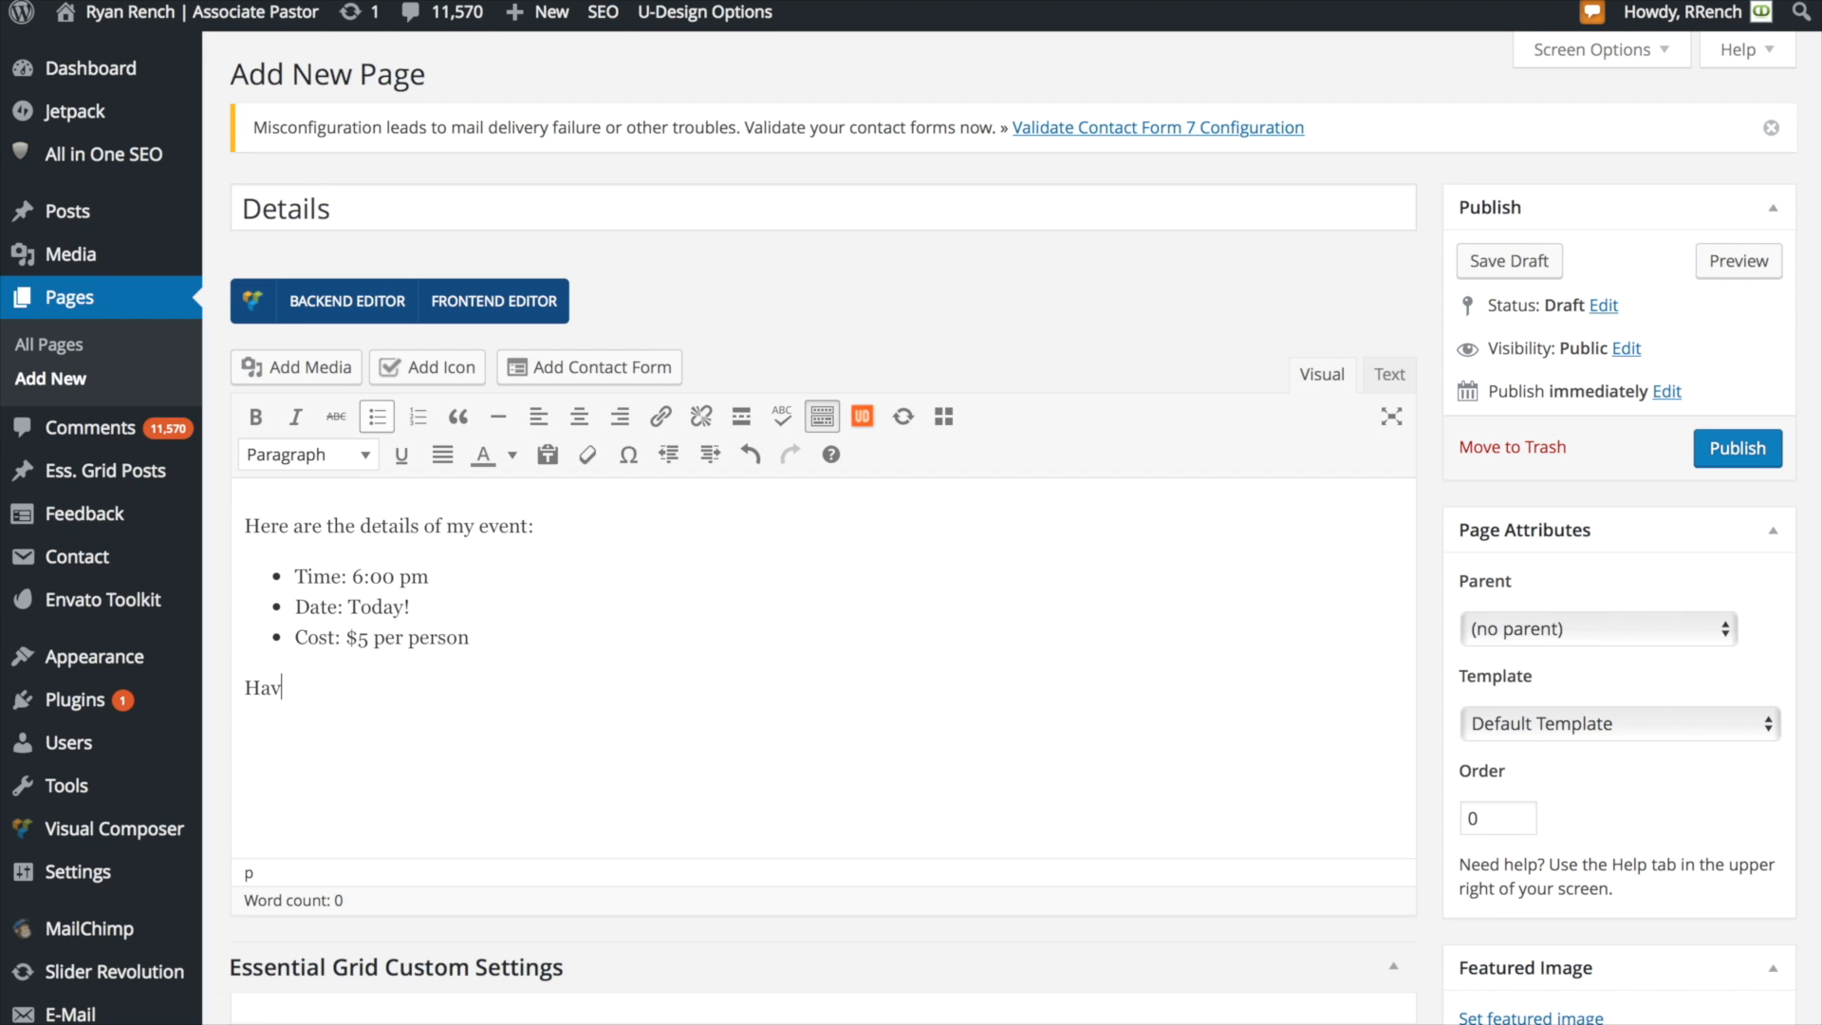
pyautogui.write('e a great day!')
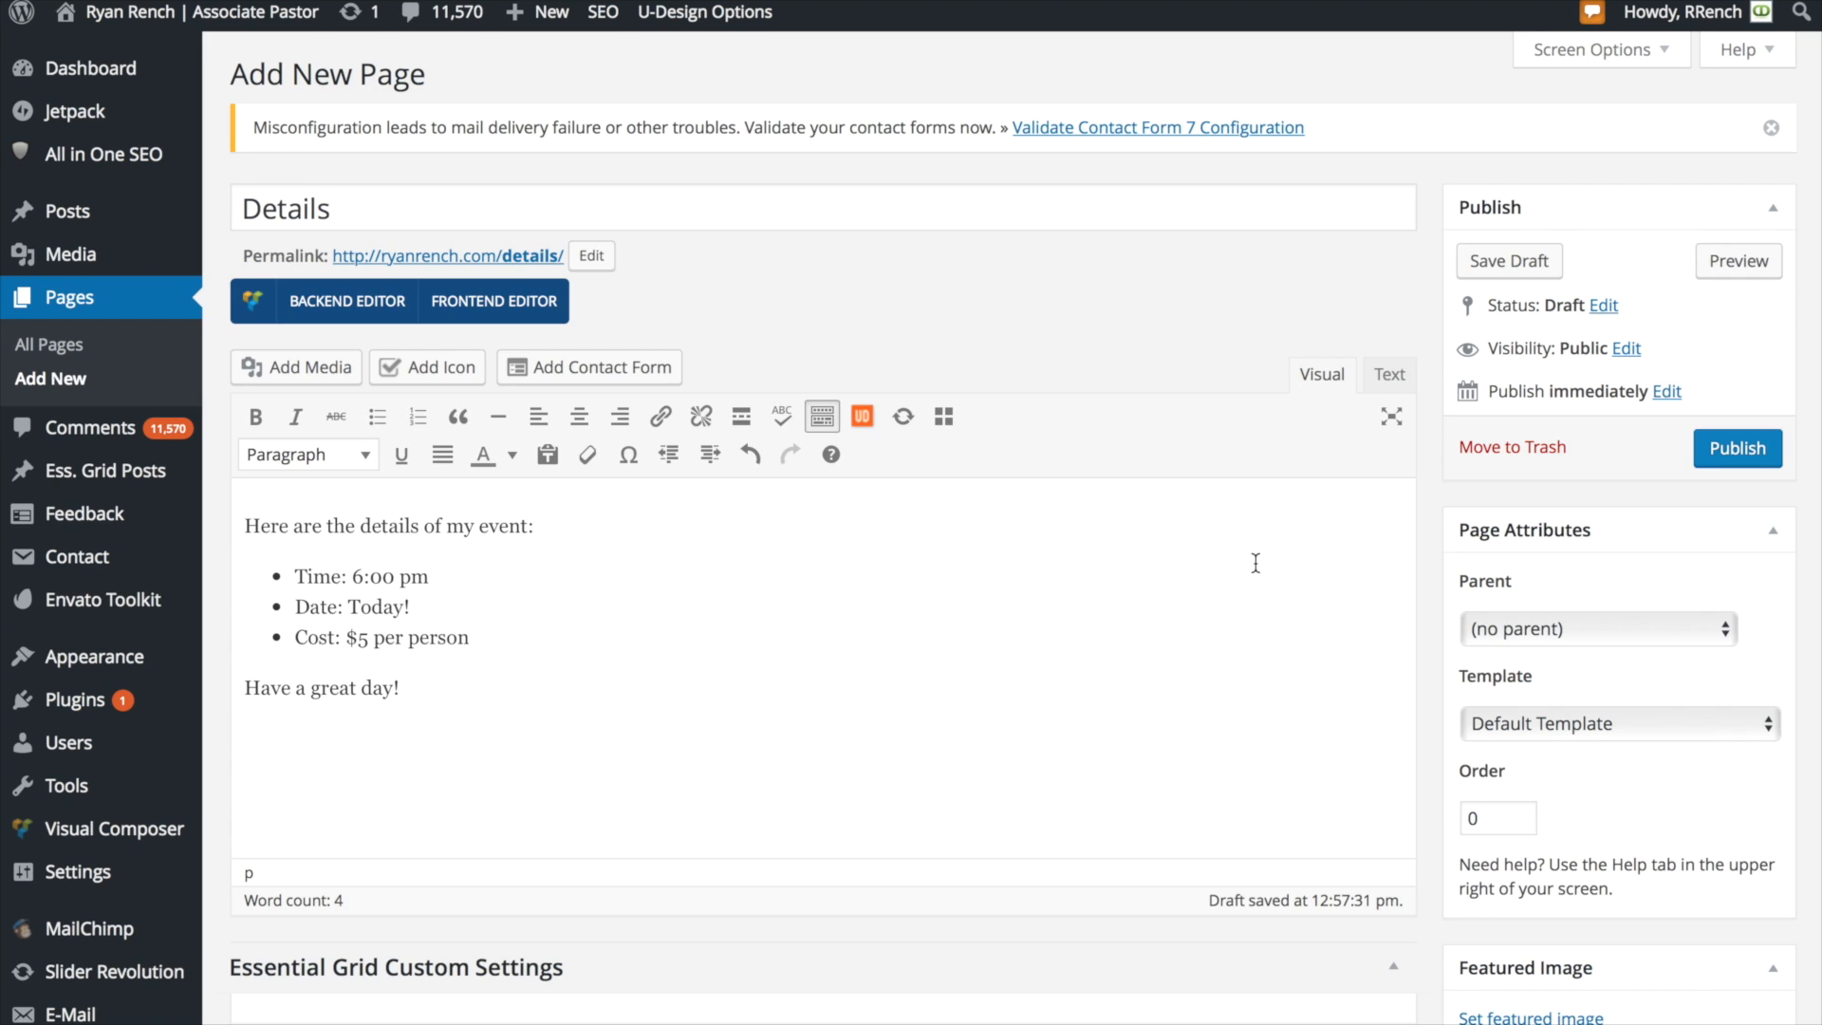
# Review the available parent pages and the page's other settings, including featured image, layout, slider and sharing options
pyautogui.click(1724, 631)
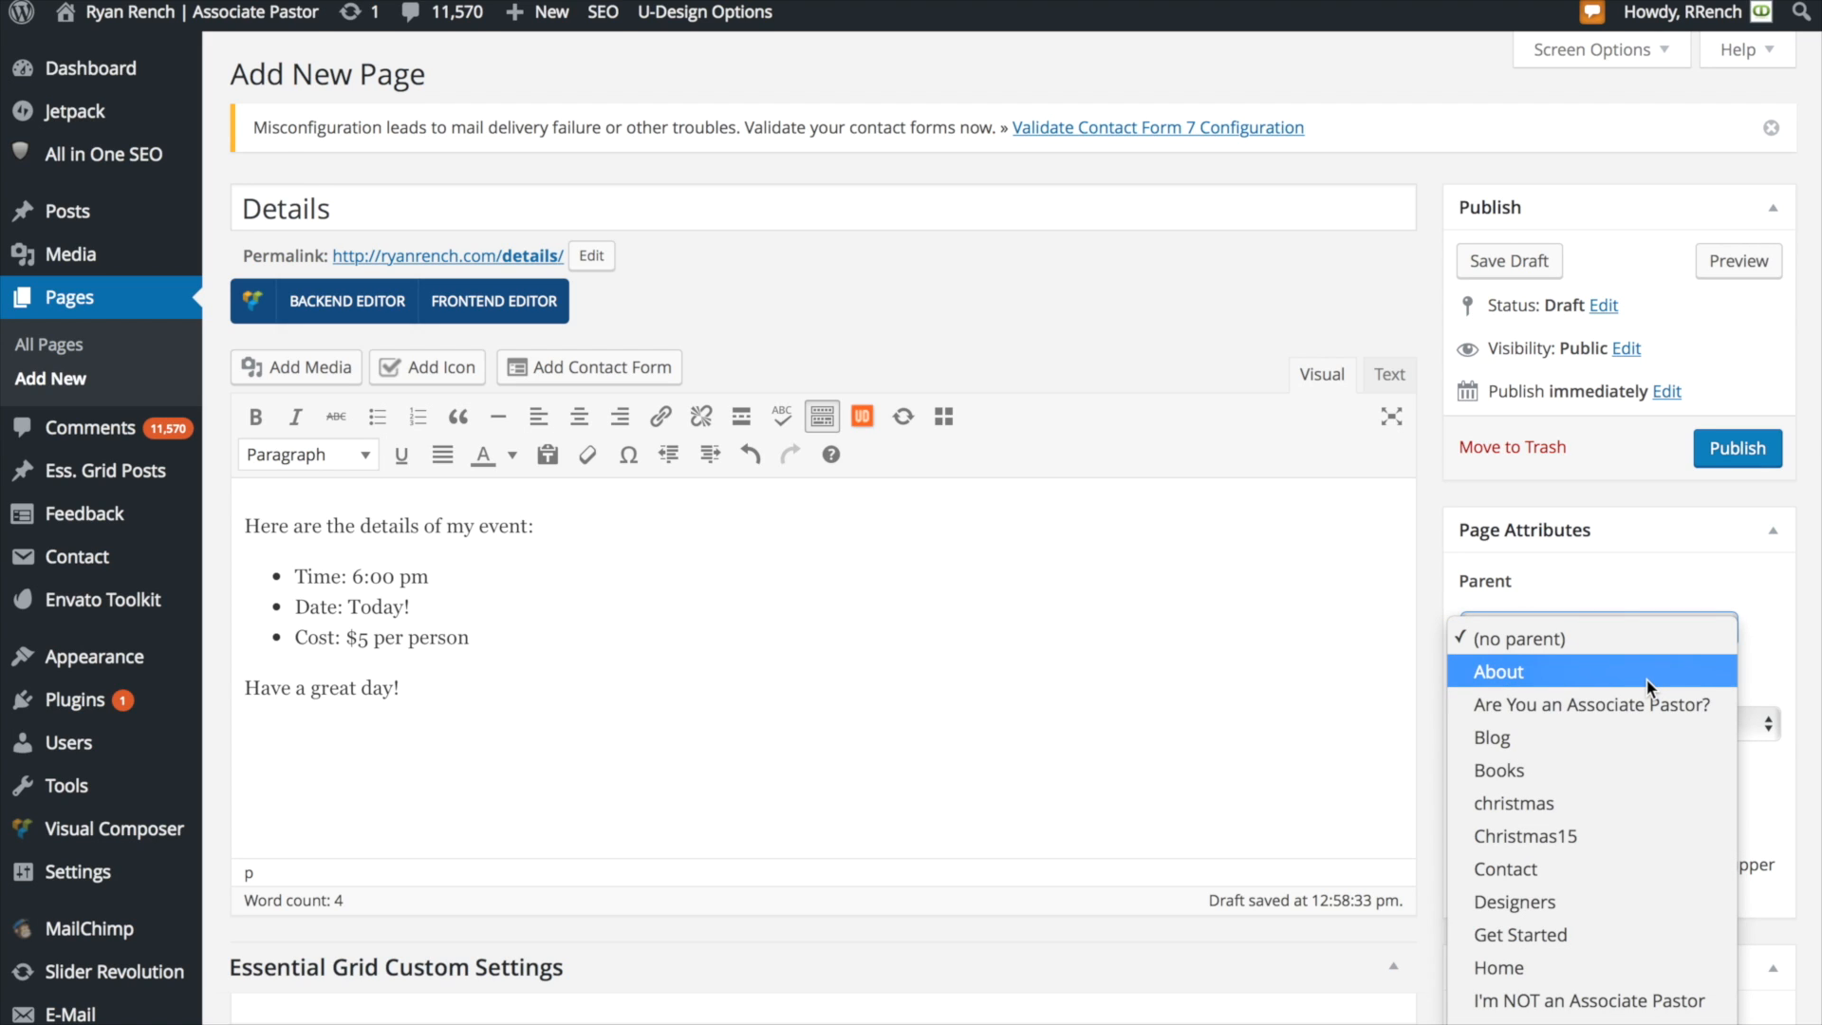
pyautogui.click(1431, 672)
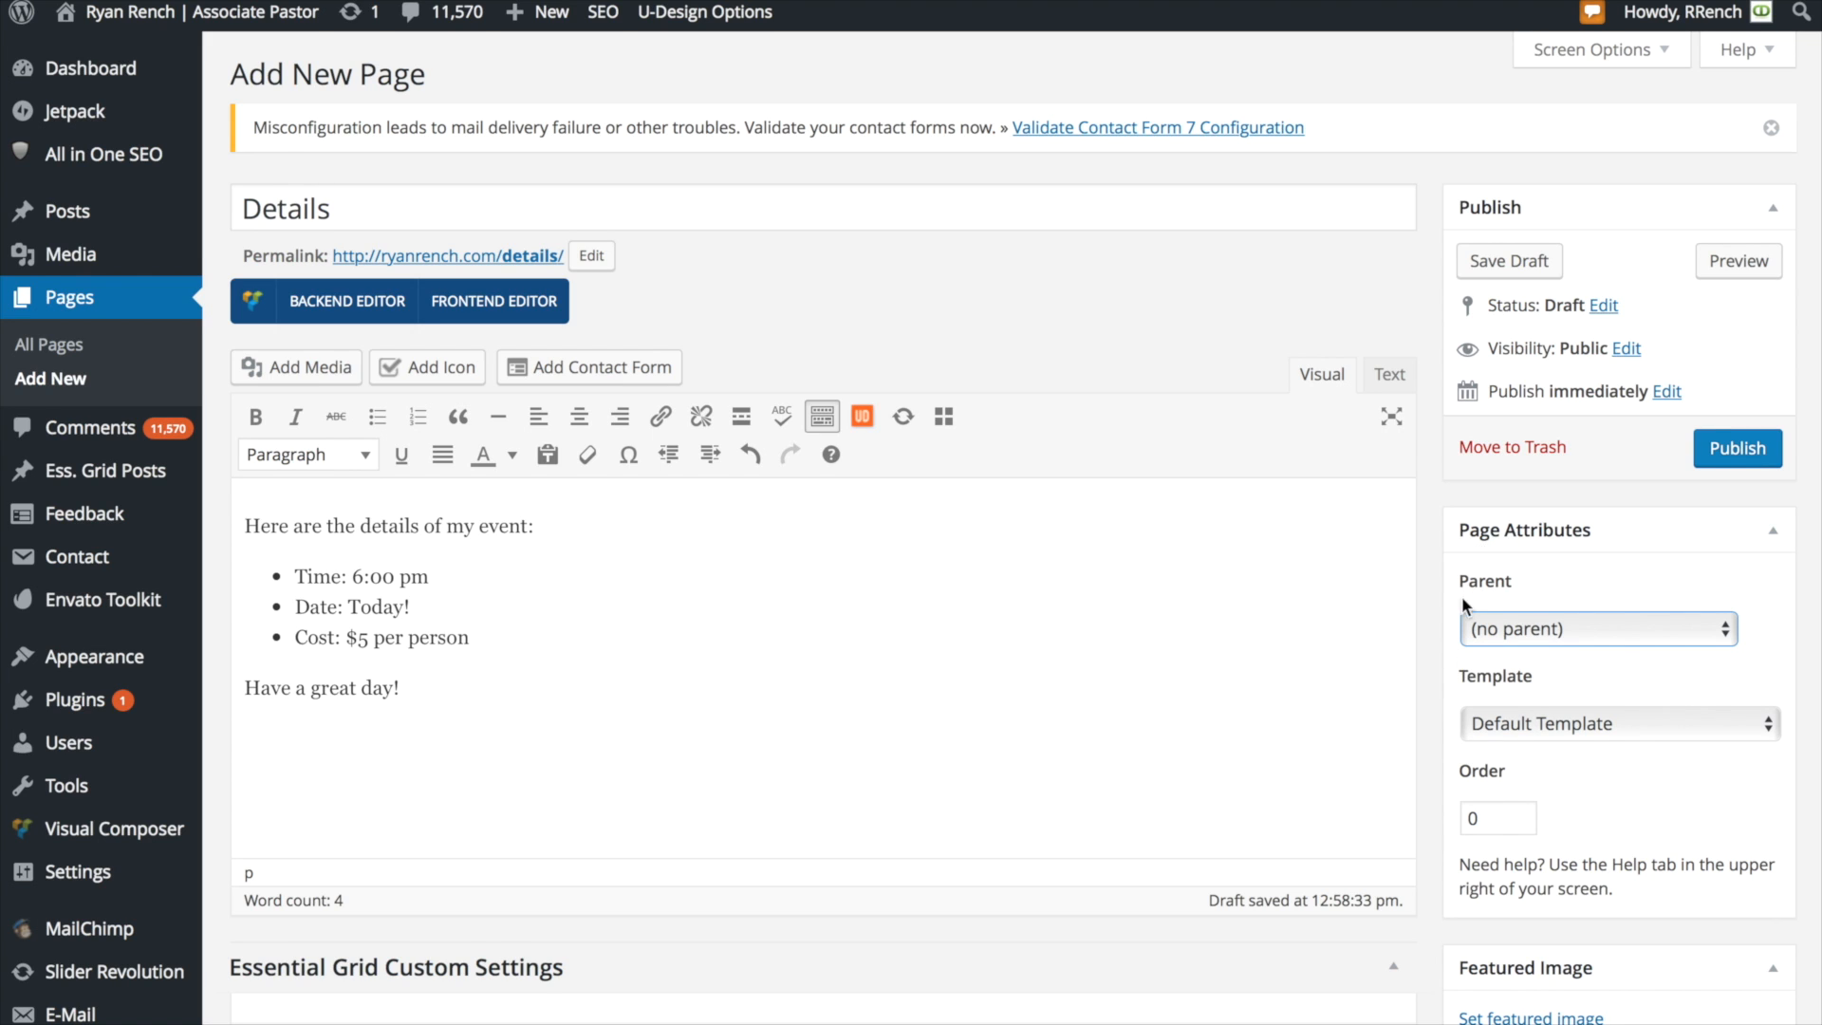
pyautogui.scroll(-3, 1462, 596)
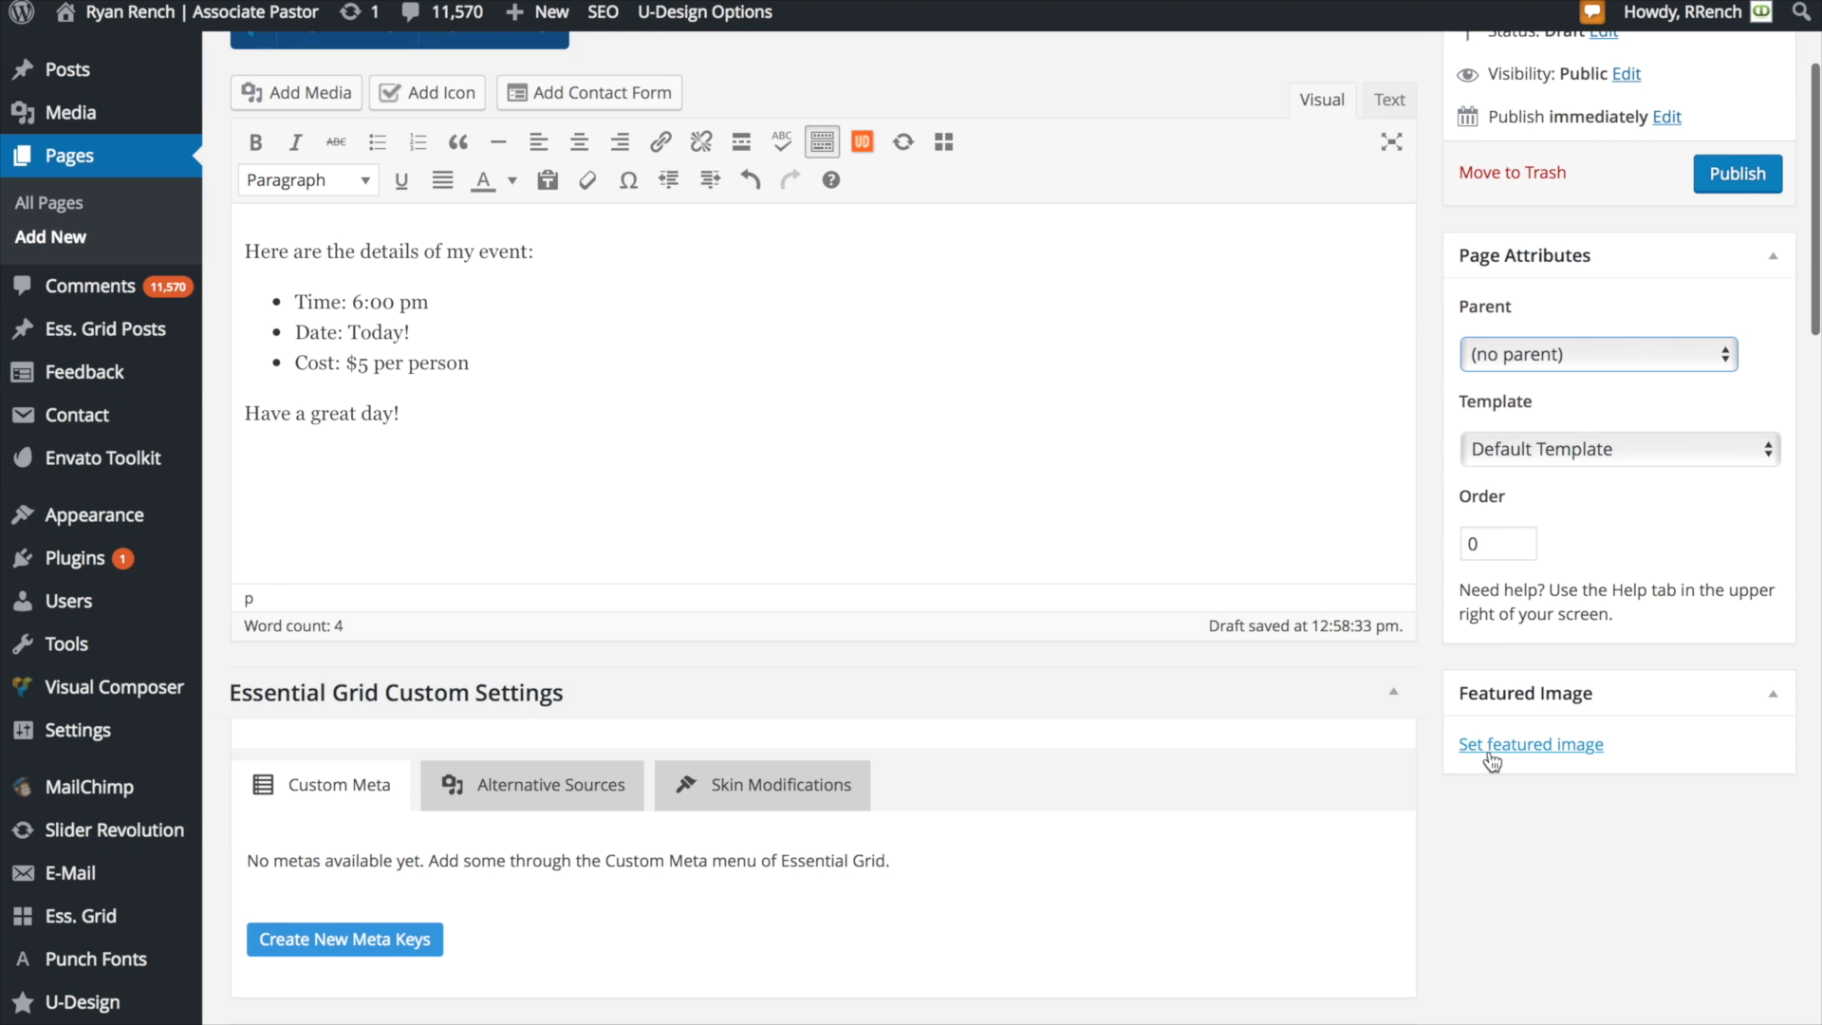
pyautogui.scroll(-7, 1437, 802)
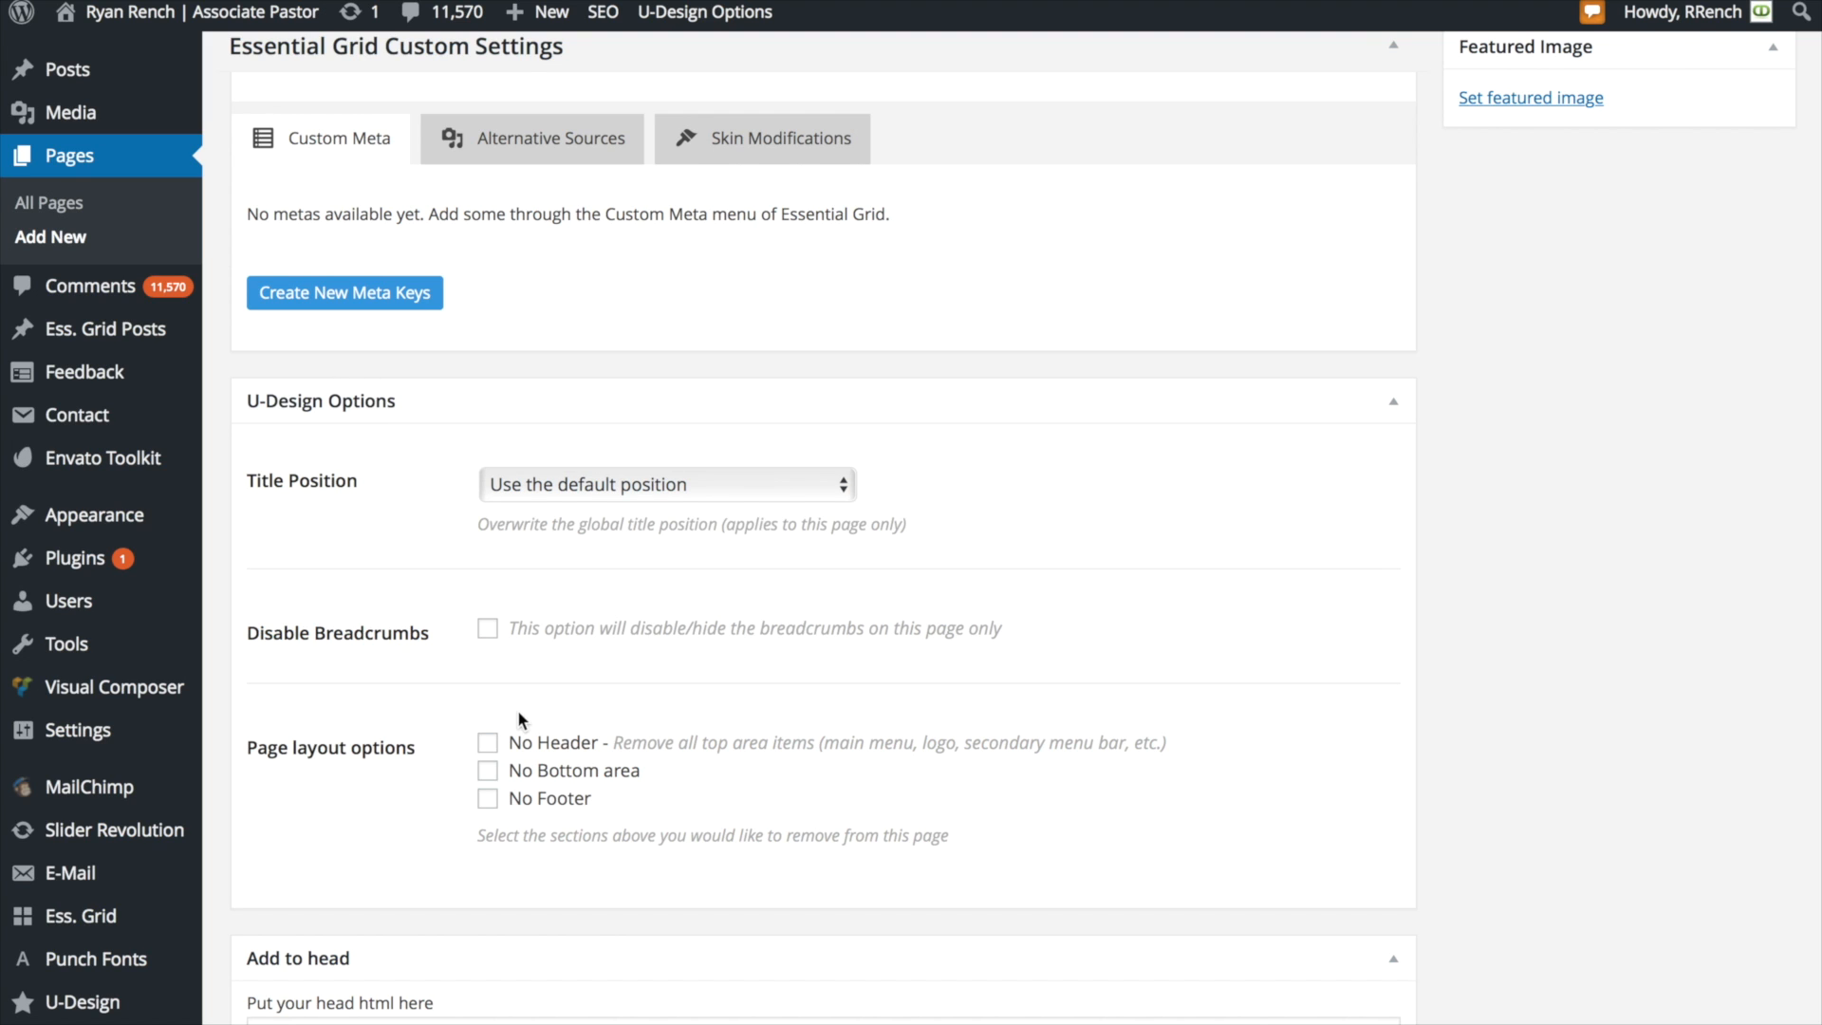
pyautogui.scroll(-8, 518, 718)
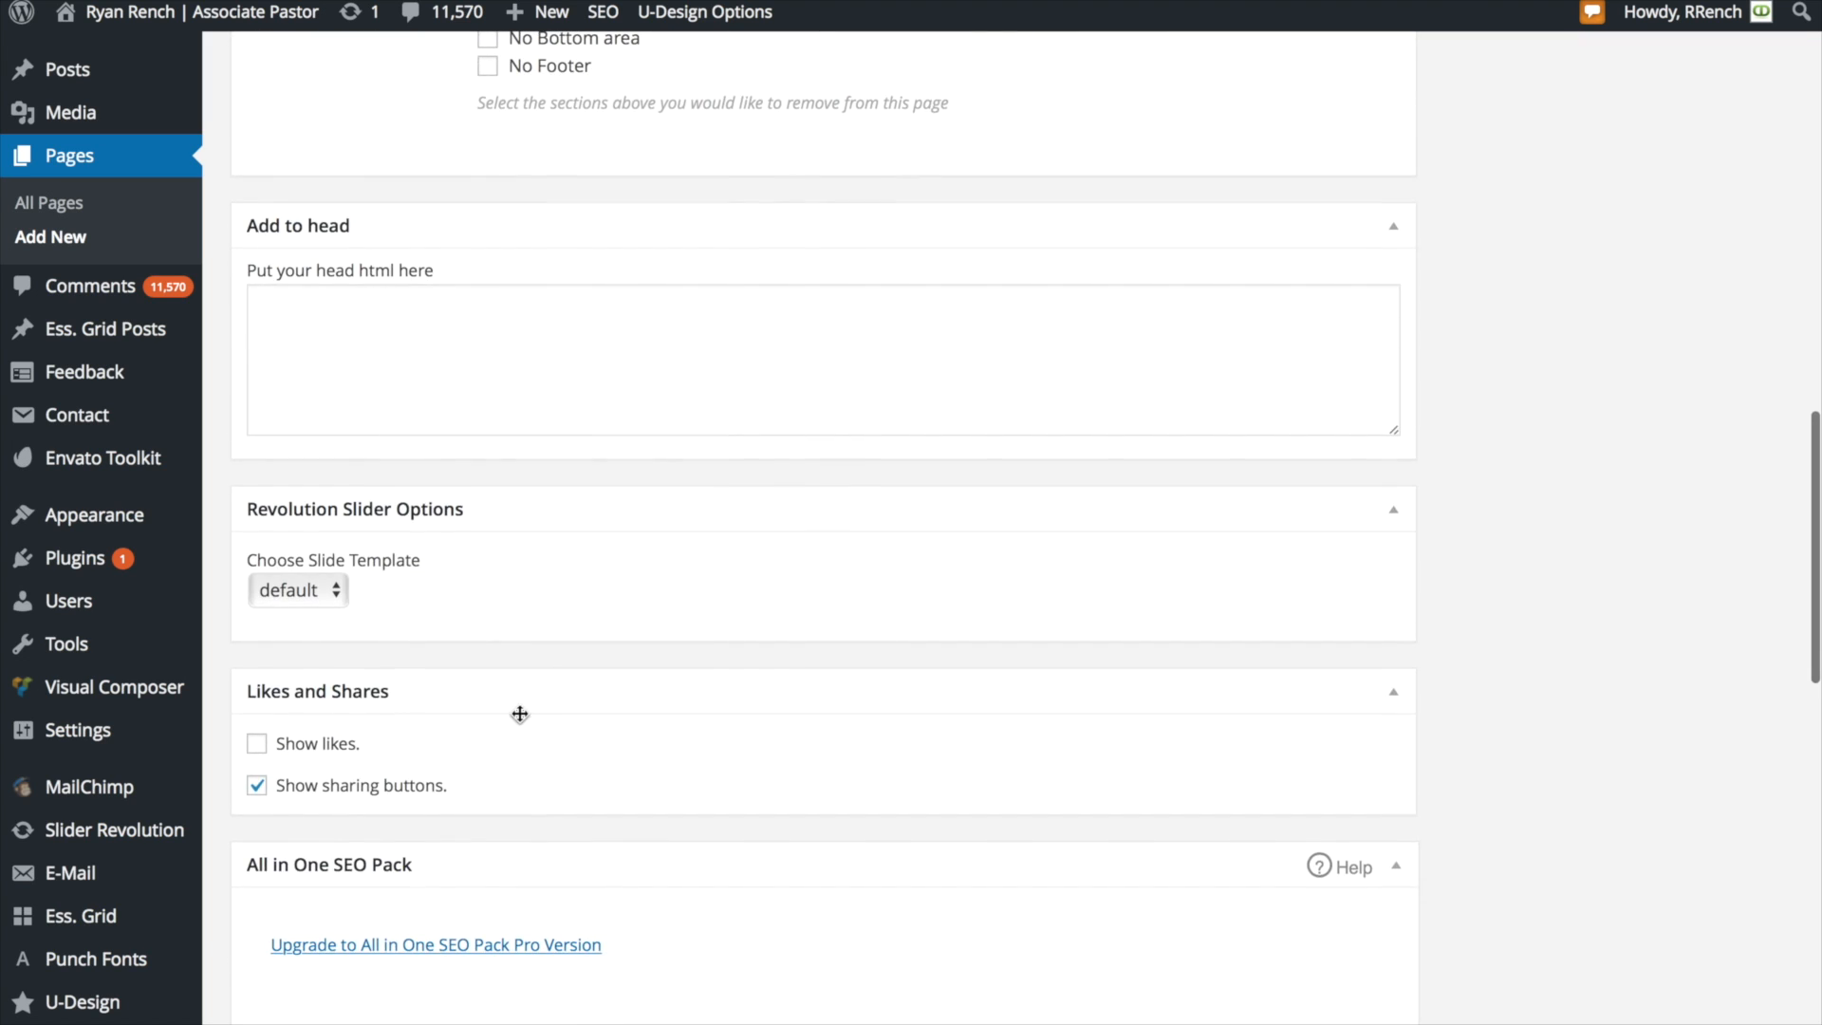
pyautogui.scroll(-4, 520, 714)
pyautogui.scroll(20, 518, 716)
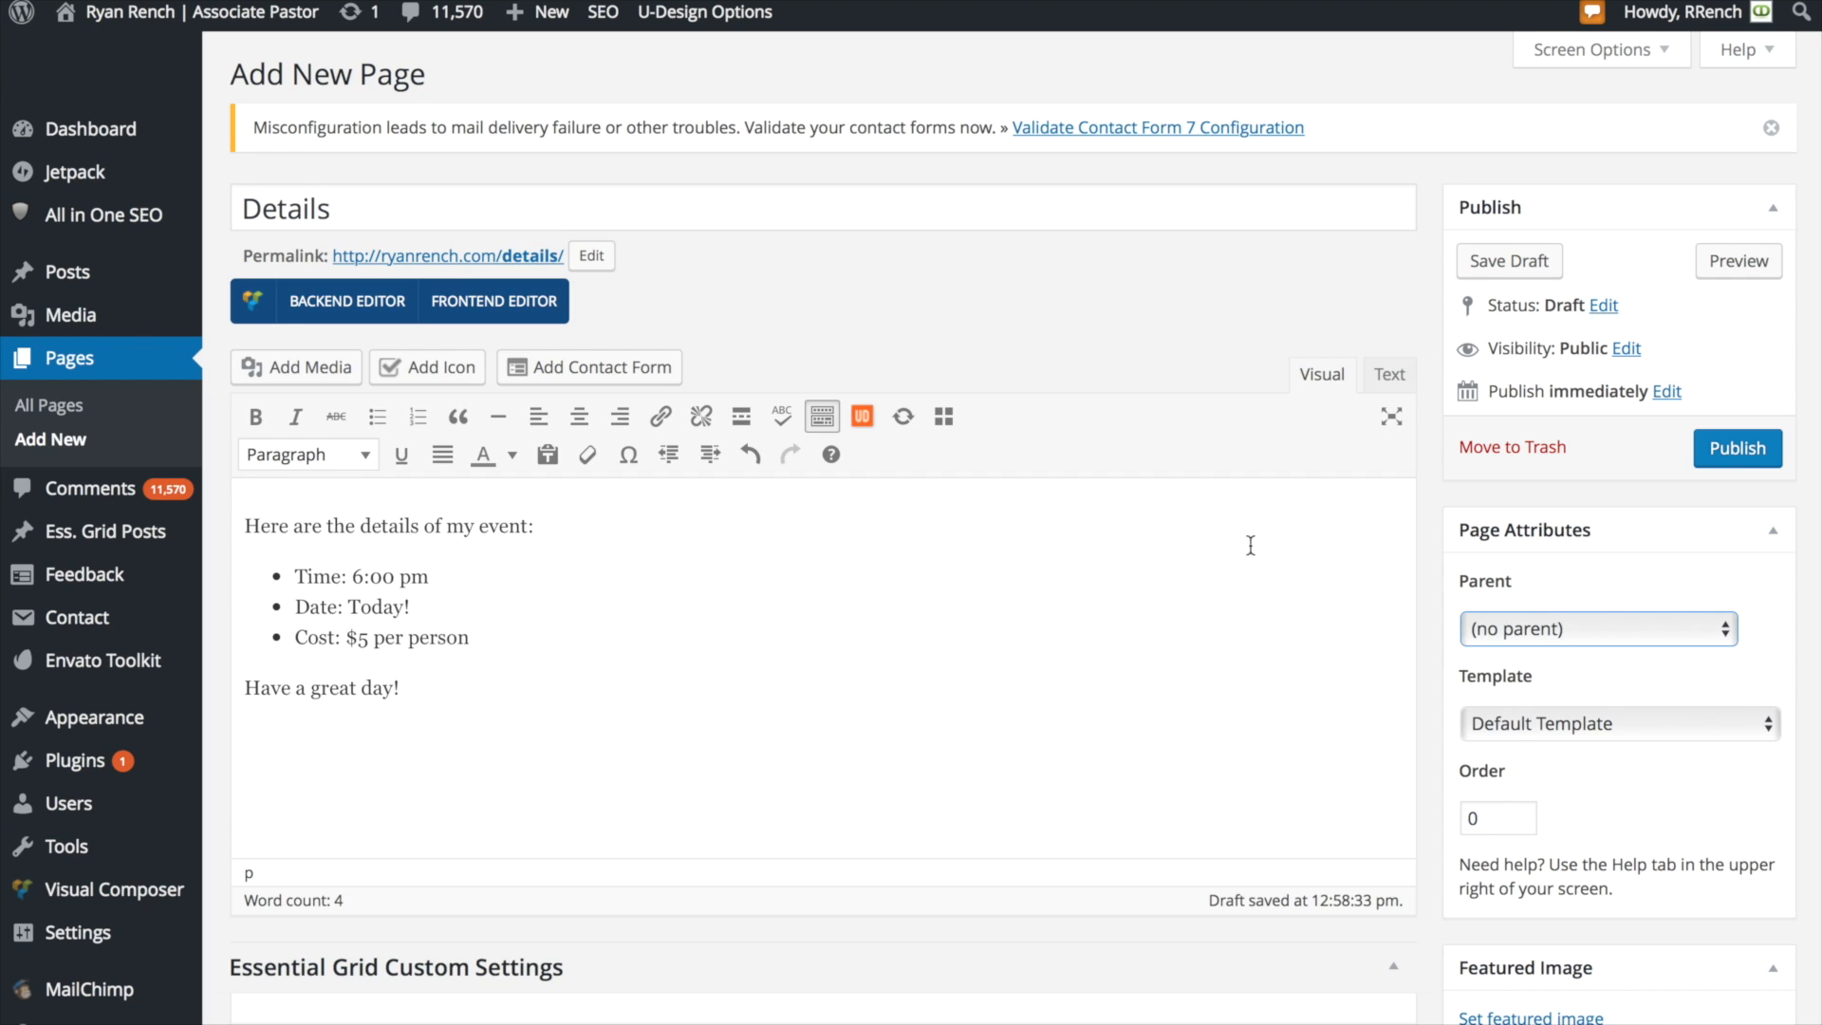
# Publish the Details page and view it on the live site, returning to its editor
pyautogui.click(1758, 455)
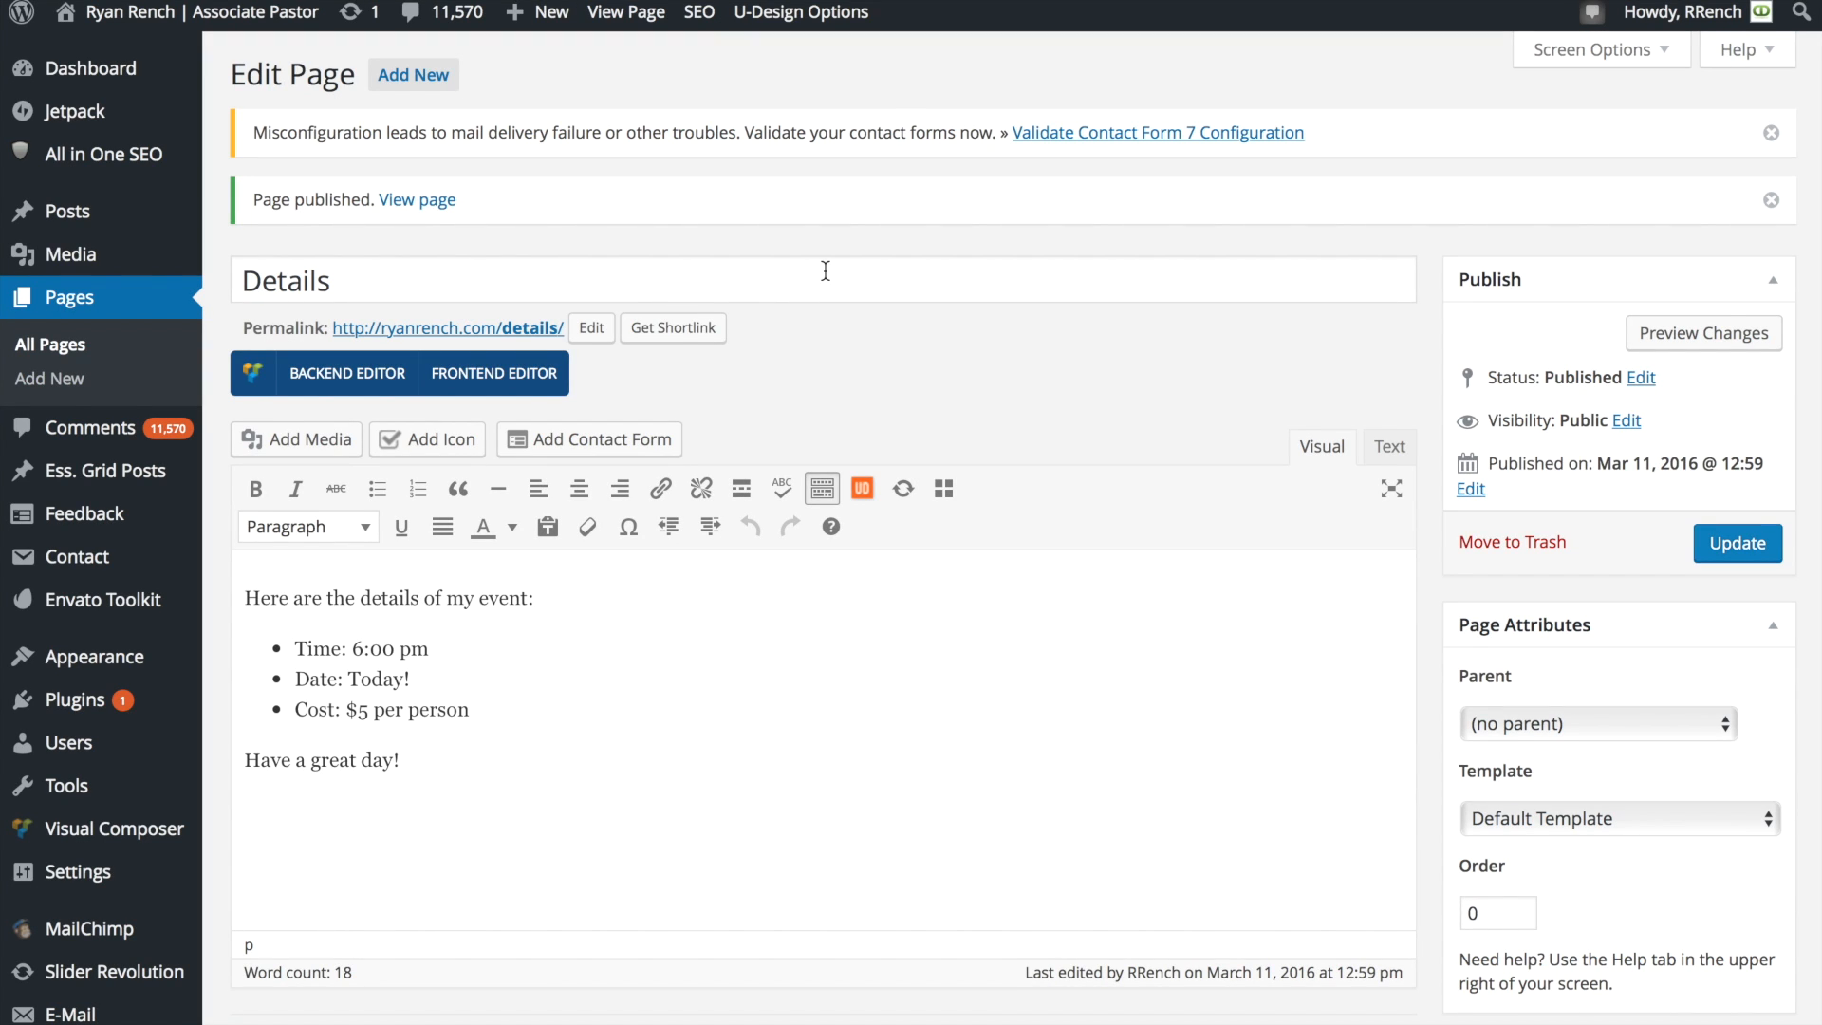
pyautogui.click(405, 203)
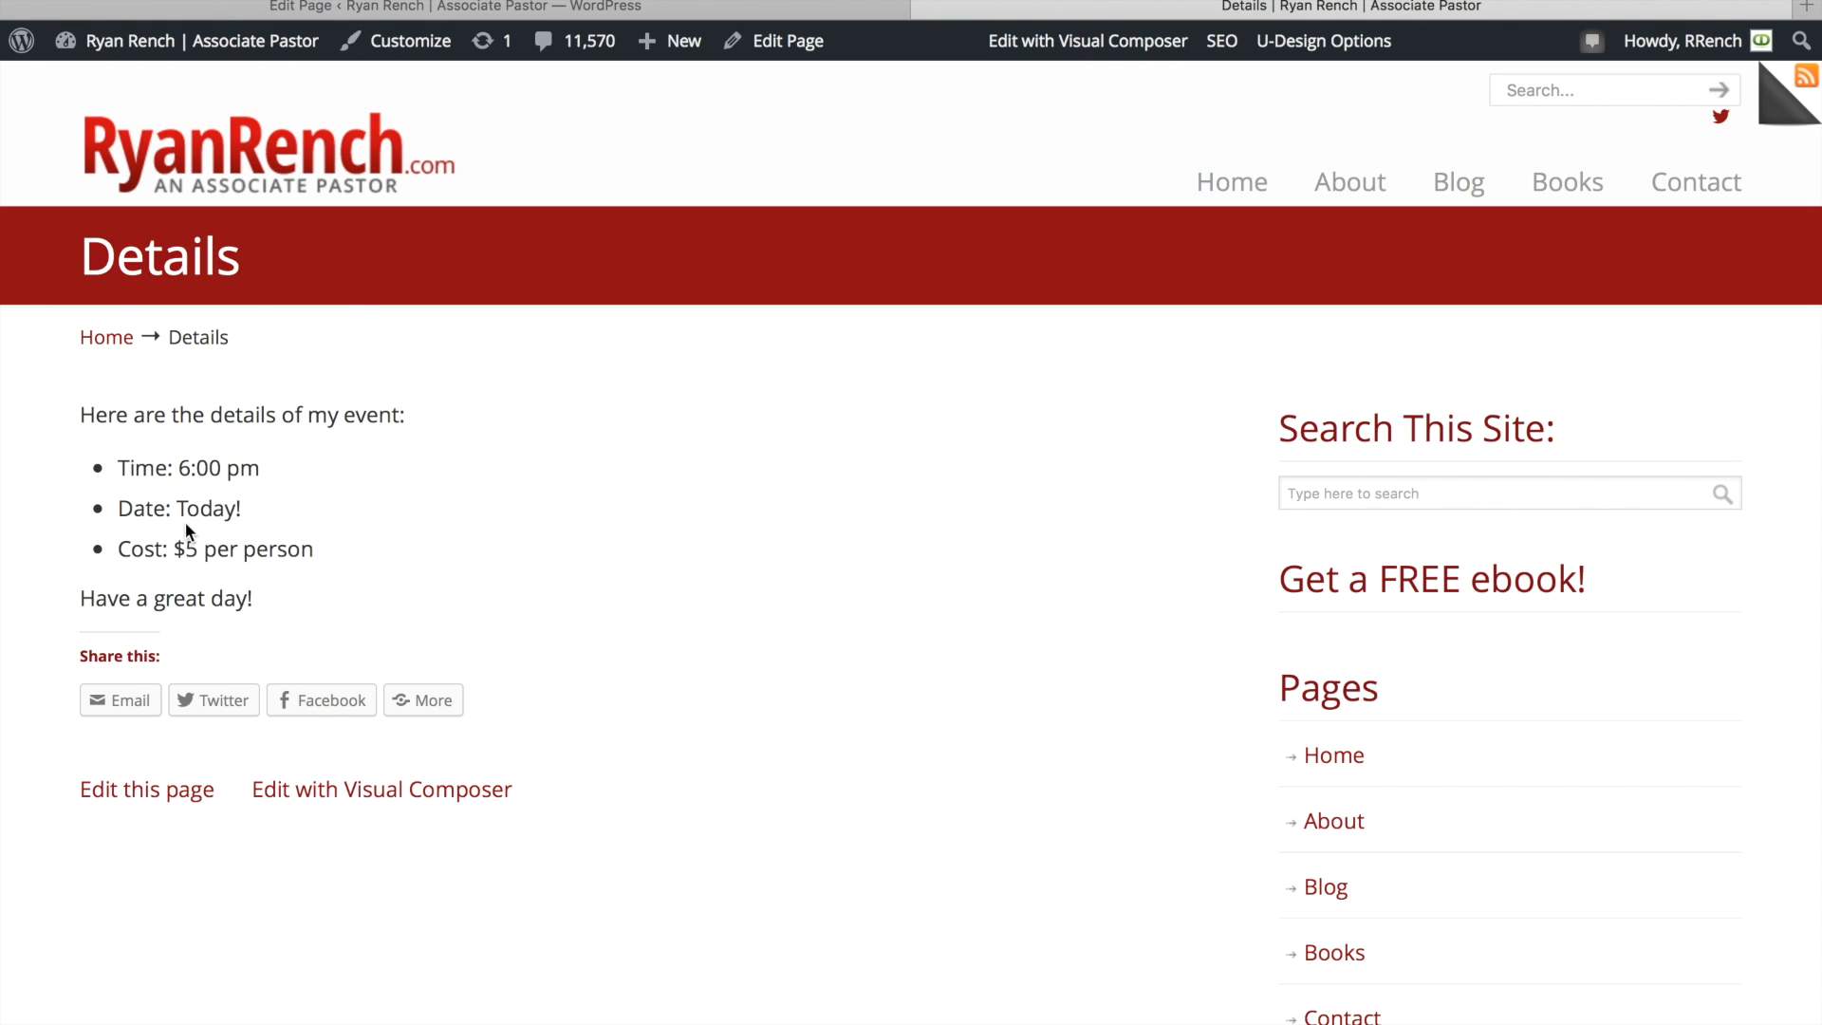
pyautogui.hotkey('ctrl', 'shift', 'Tab')
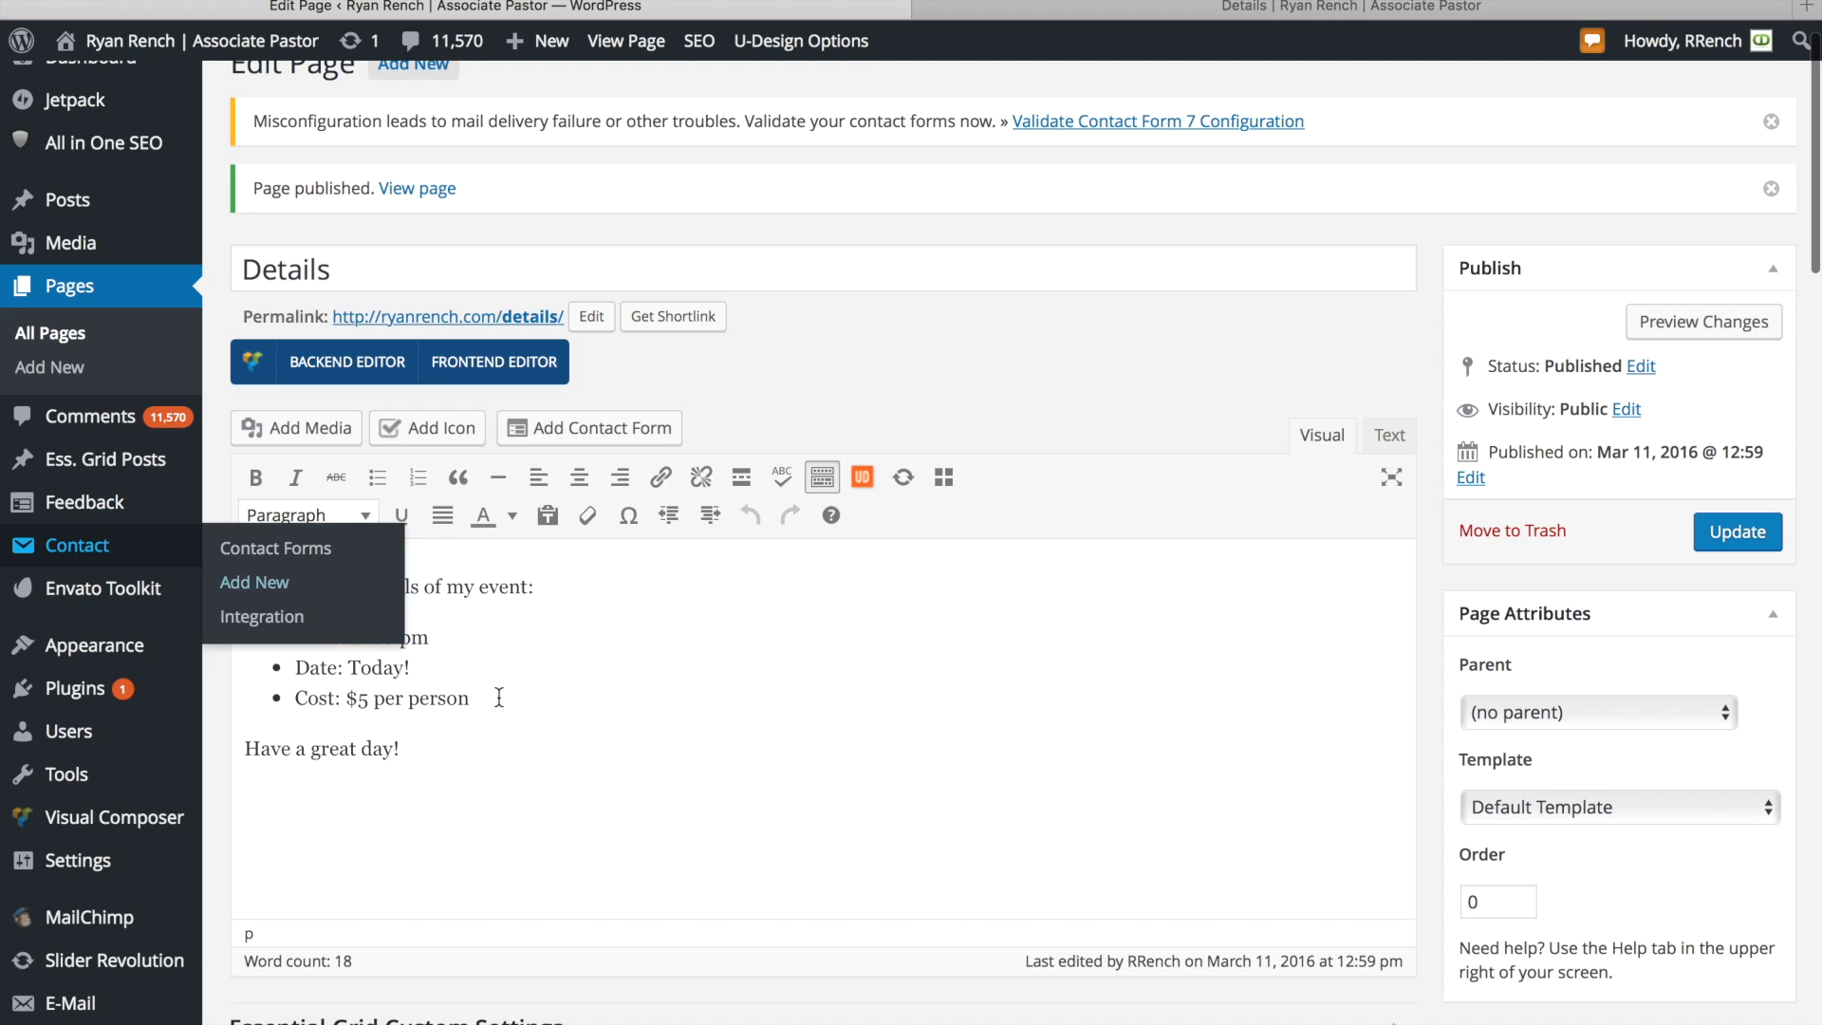
# Format the line "Here are the details of my event:" as Heading 2 and update the page
pyautogui.click(362, 517)
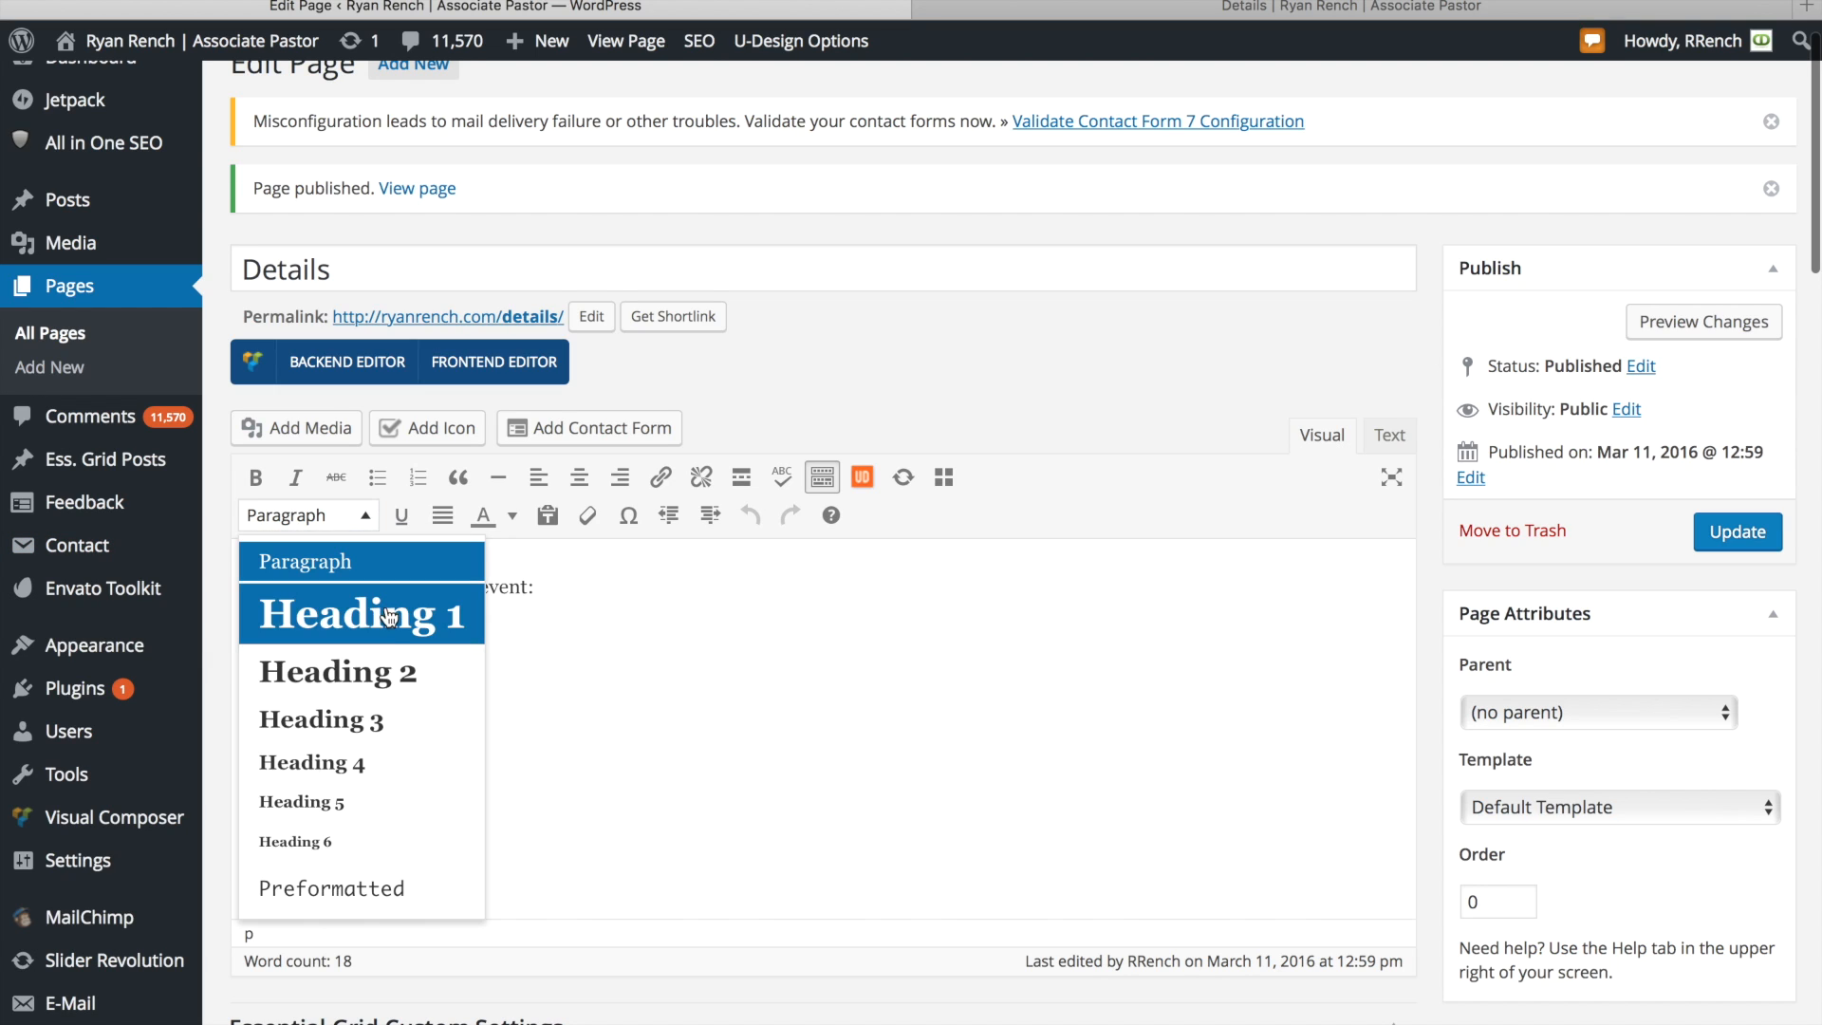
pyautogui.click(379, 676)
pyautogui.click(1746, 532)
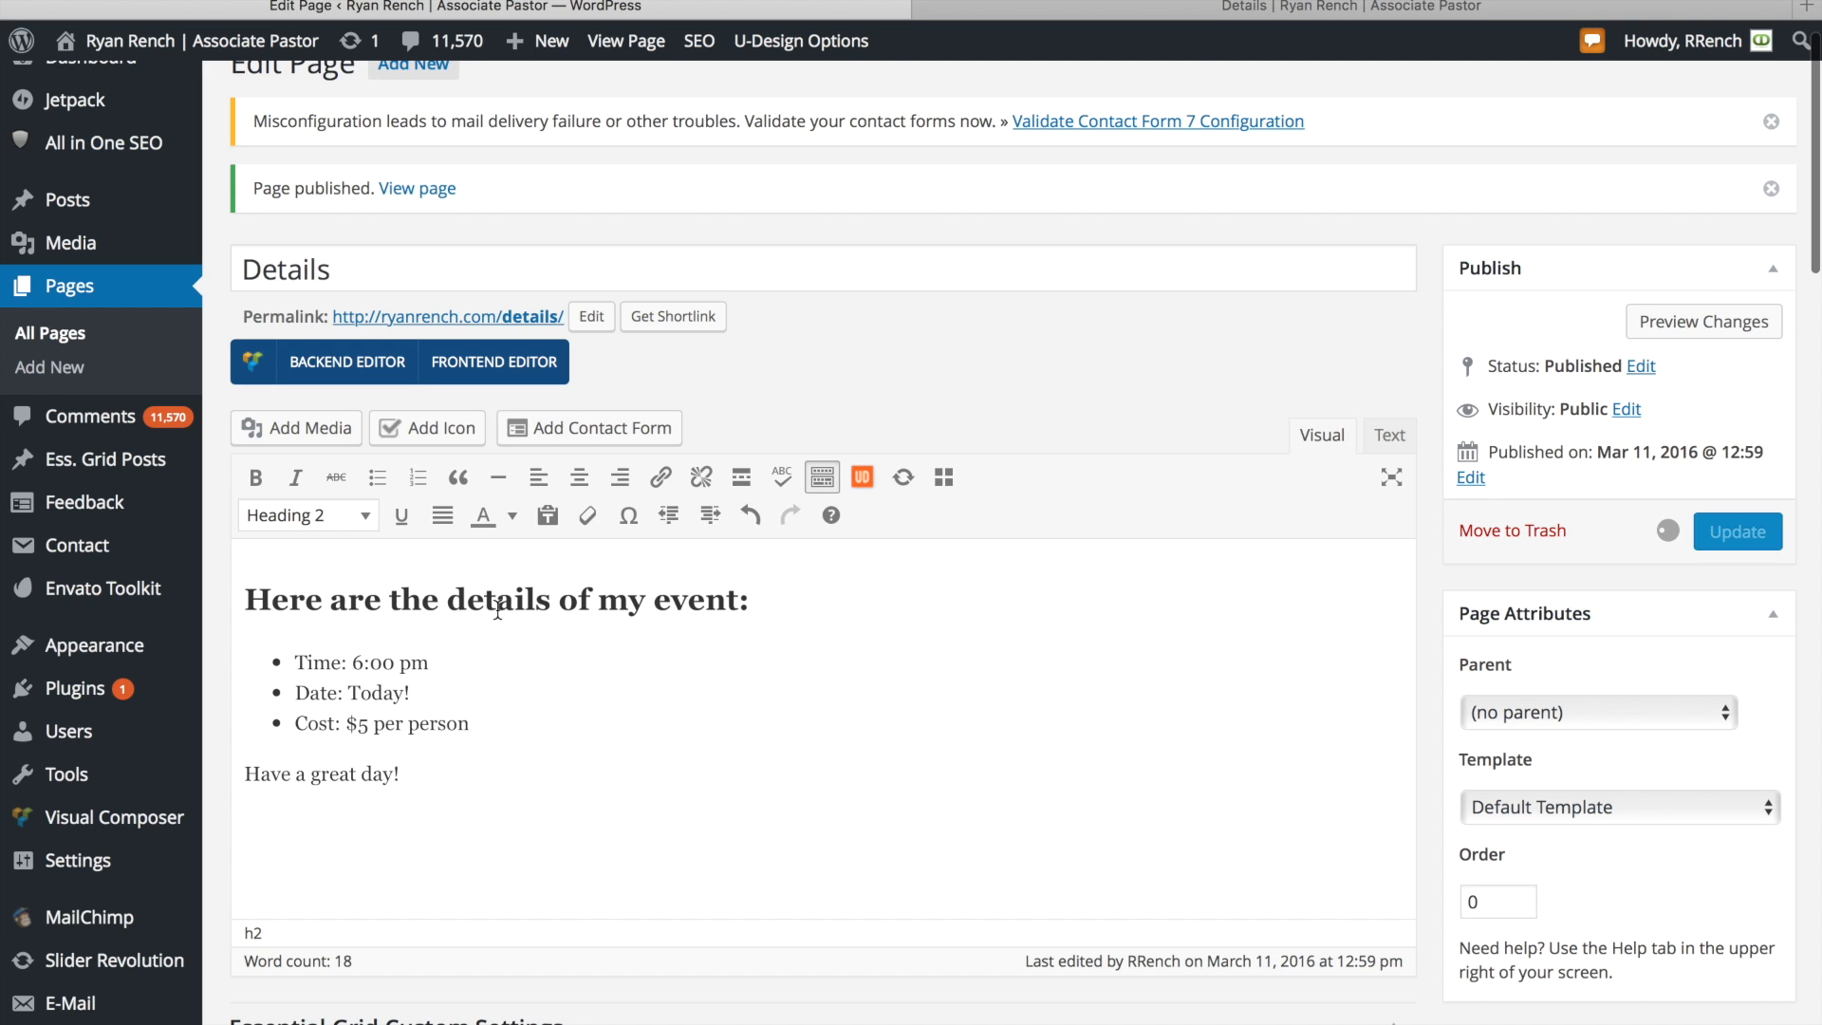
# Reload the live Details page to check the new heading, and go back to the page editor
pyautogui.hotkey('ctrl', 'Tab')
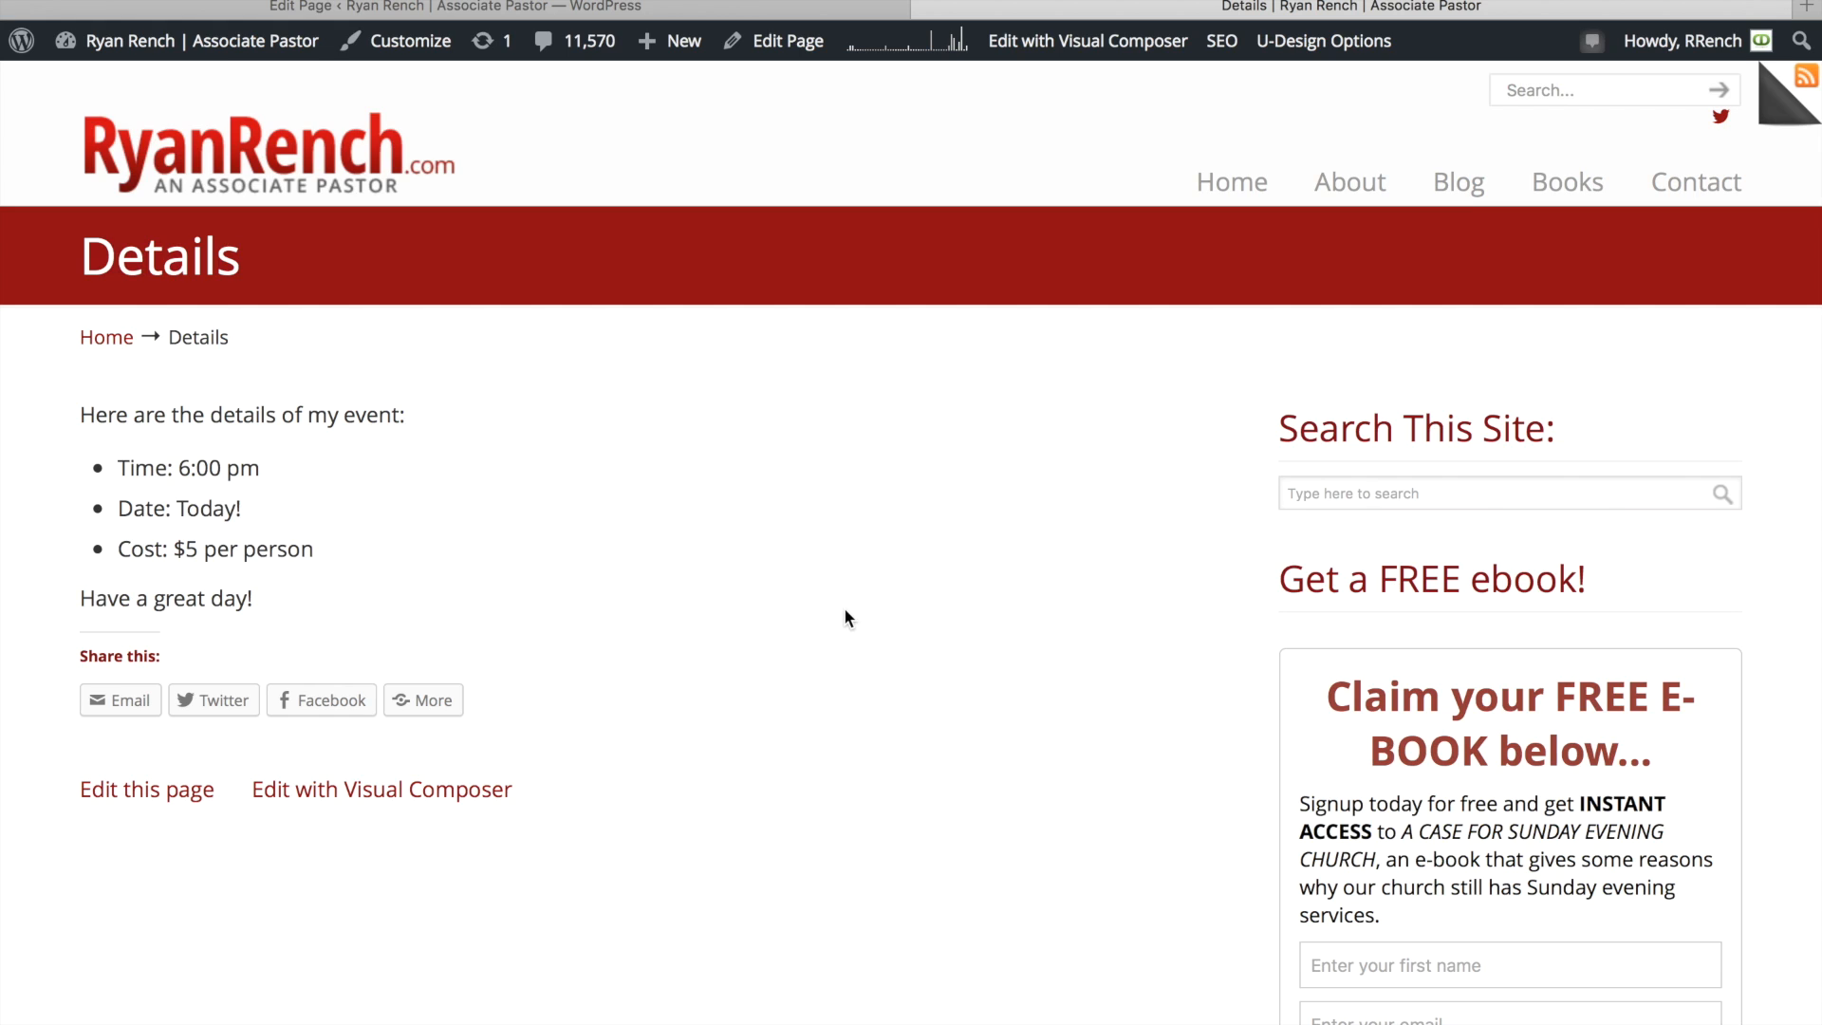
pyautogui.press('super+r')
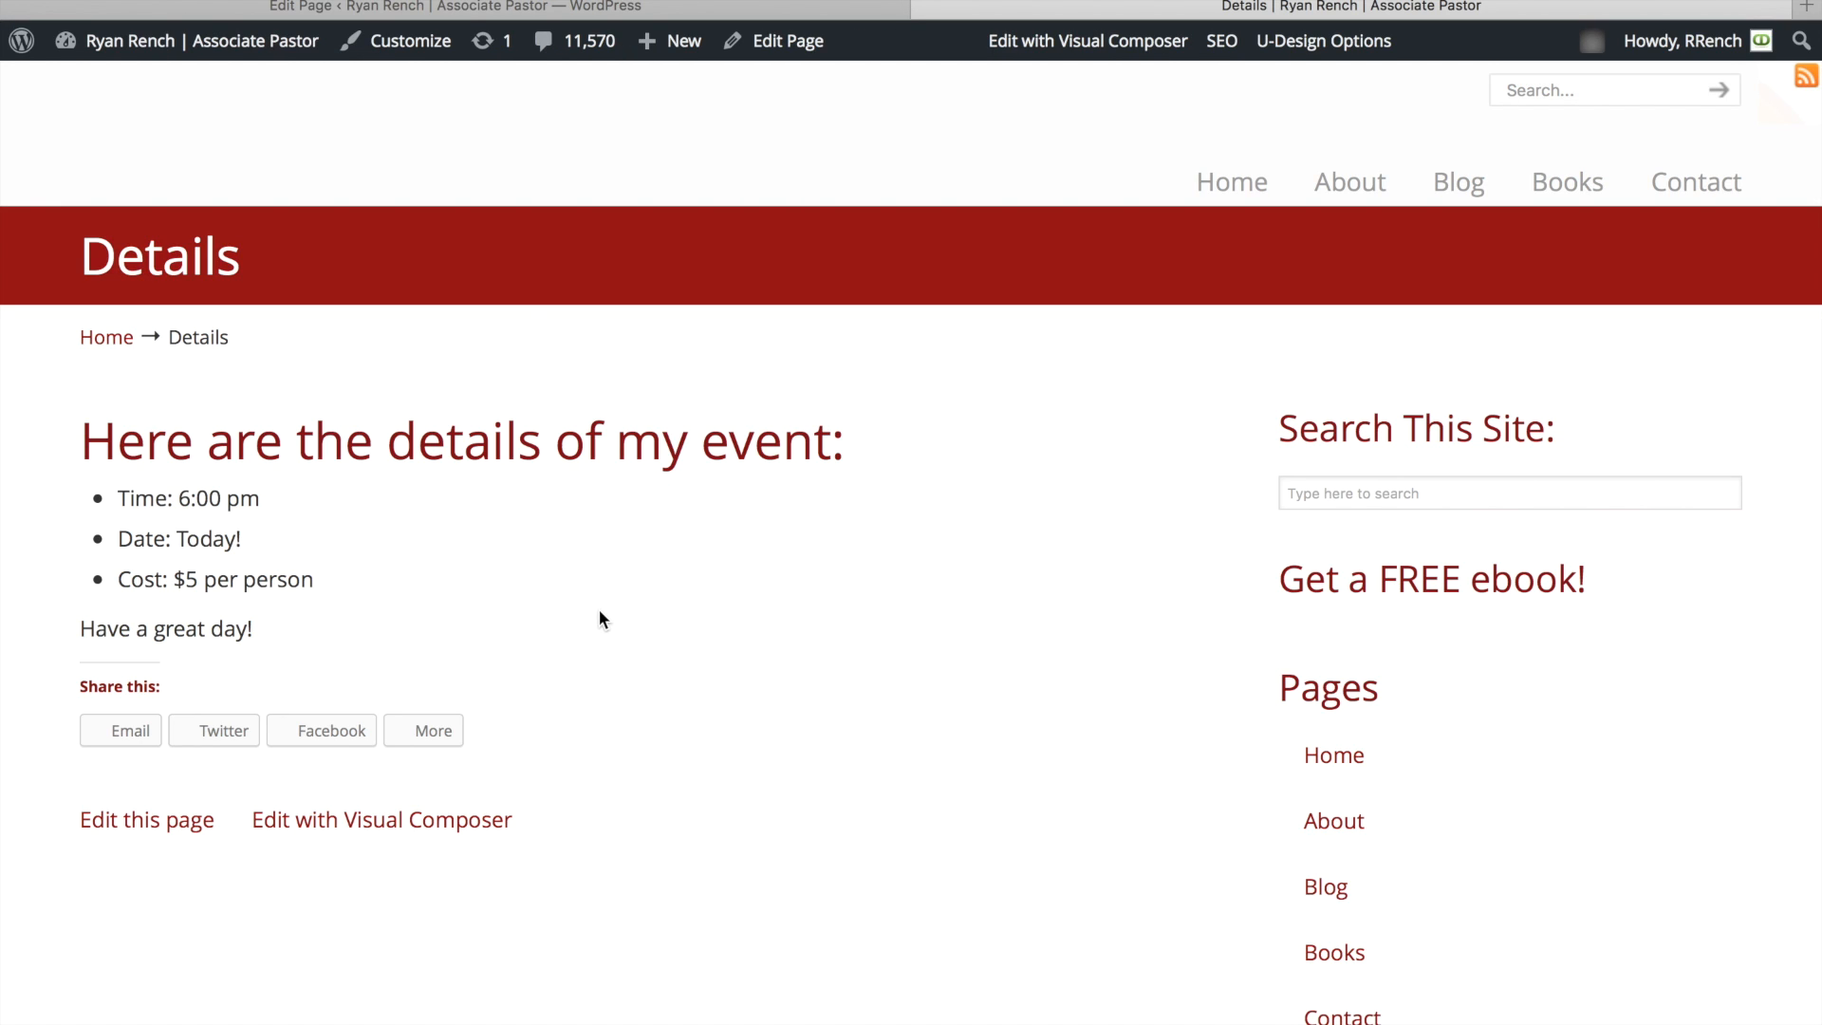
pyautogui.click(348, 7)
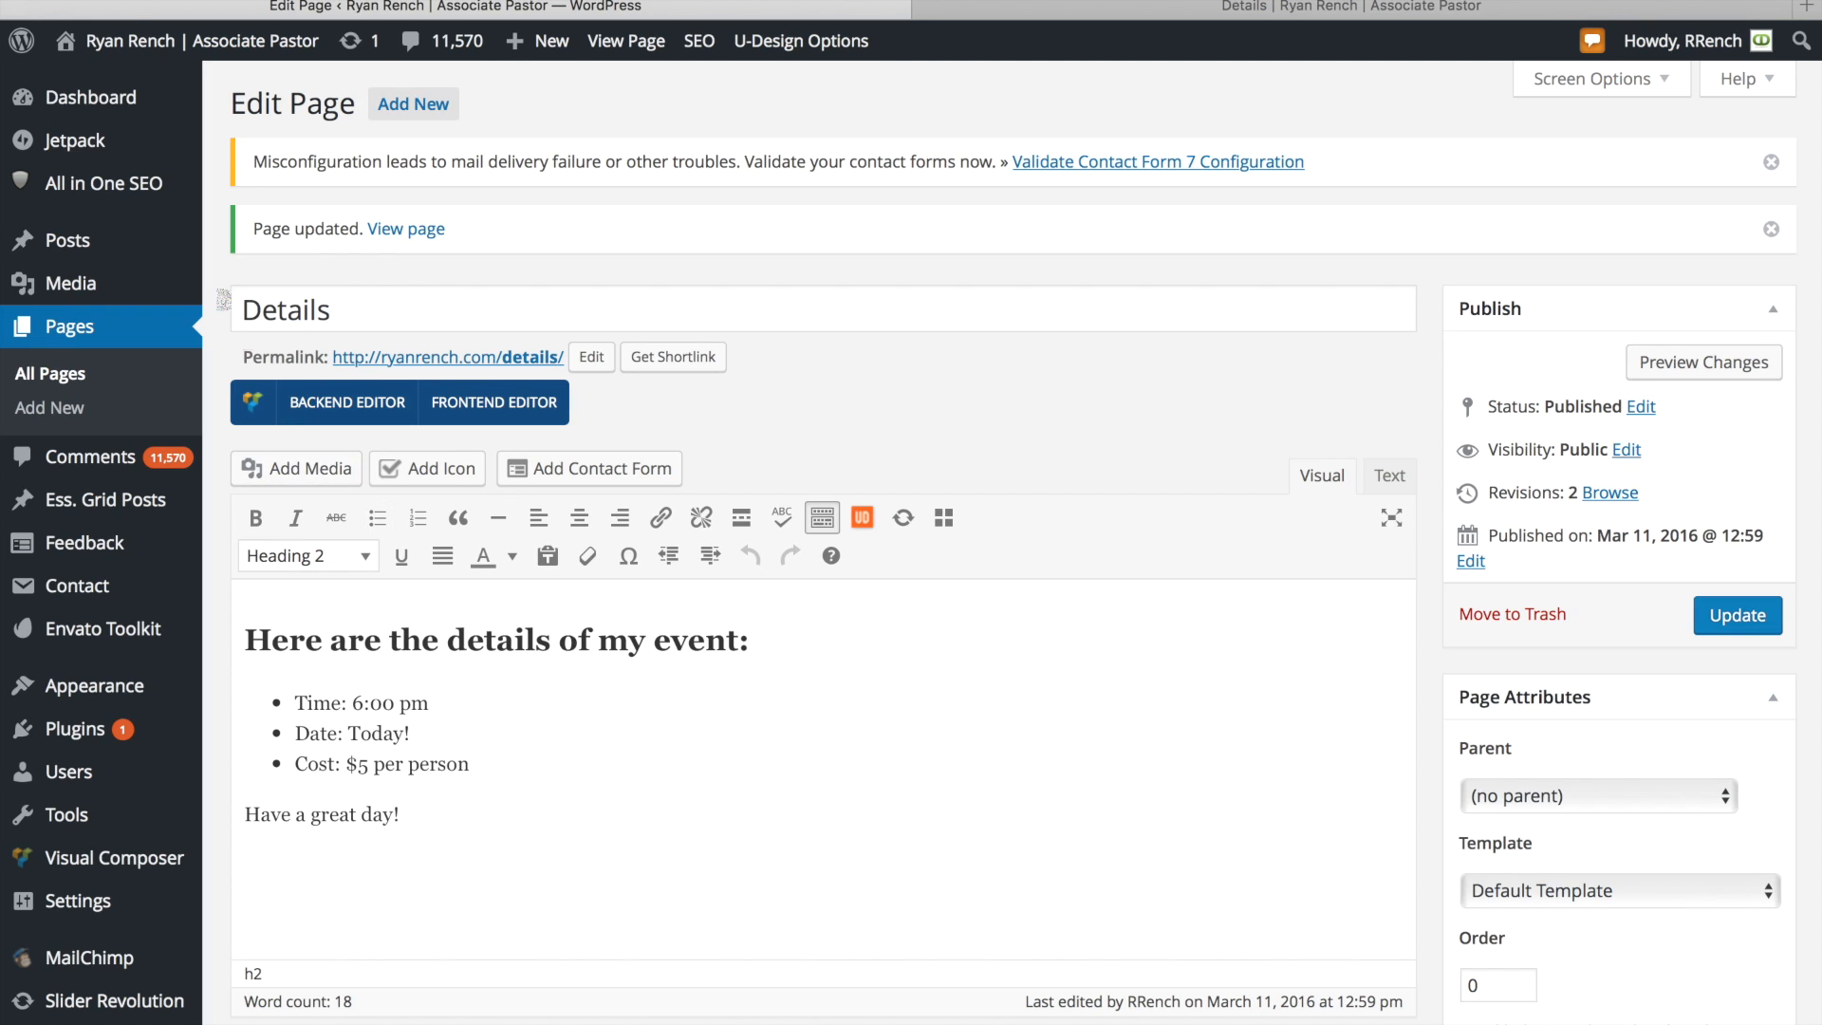
# Open the site's menu editor and compare its items with the navigation on the live Details page
pyautogui.moveTo(78, 245)
pyautogui.moveTo(112, 693)
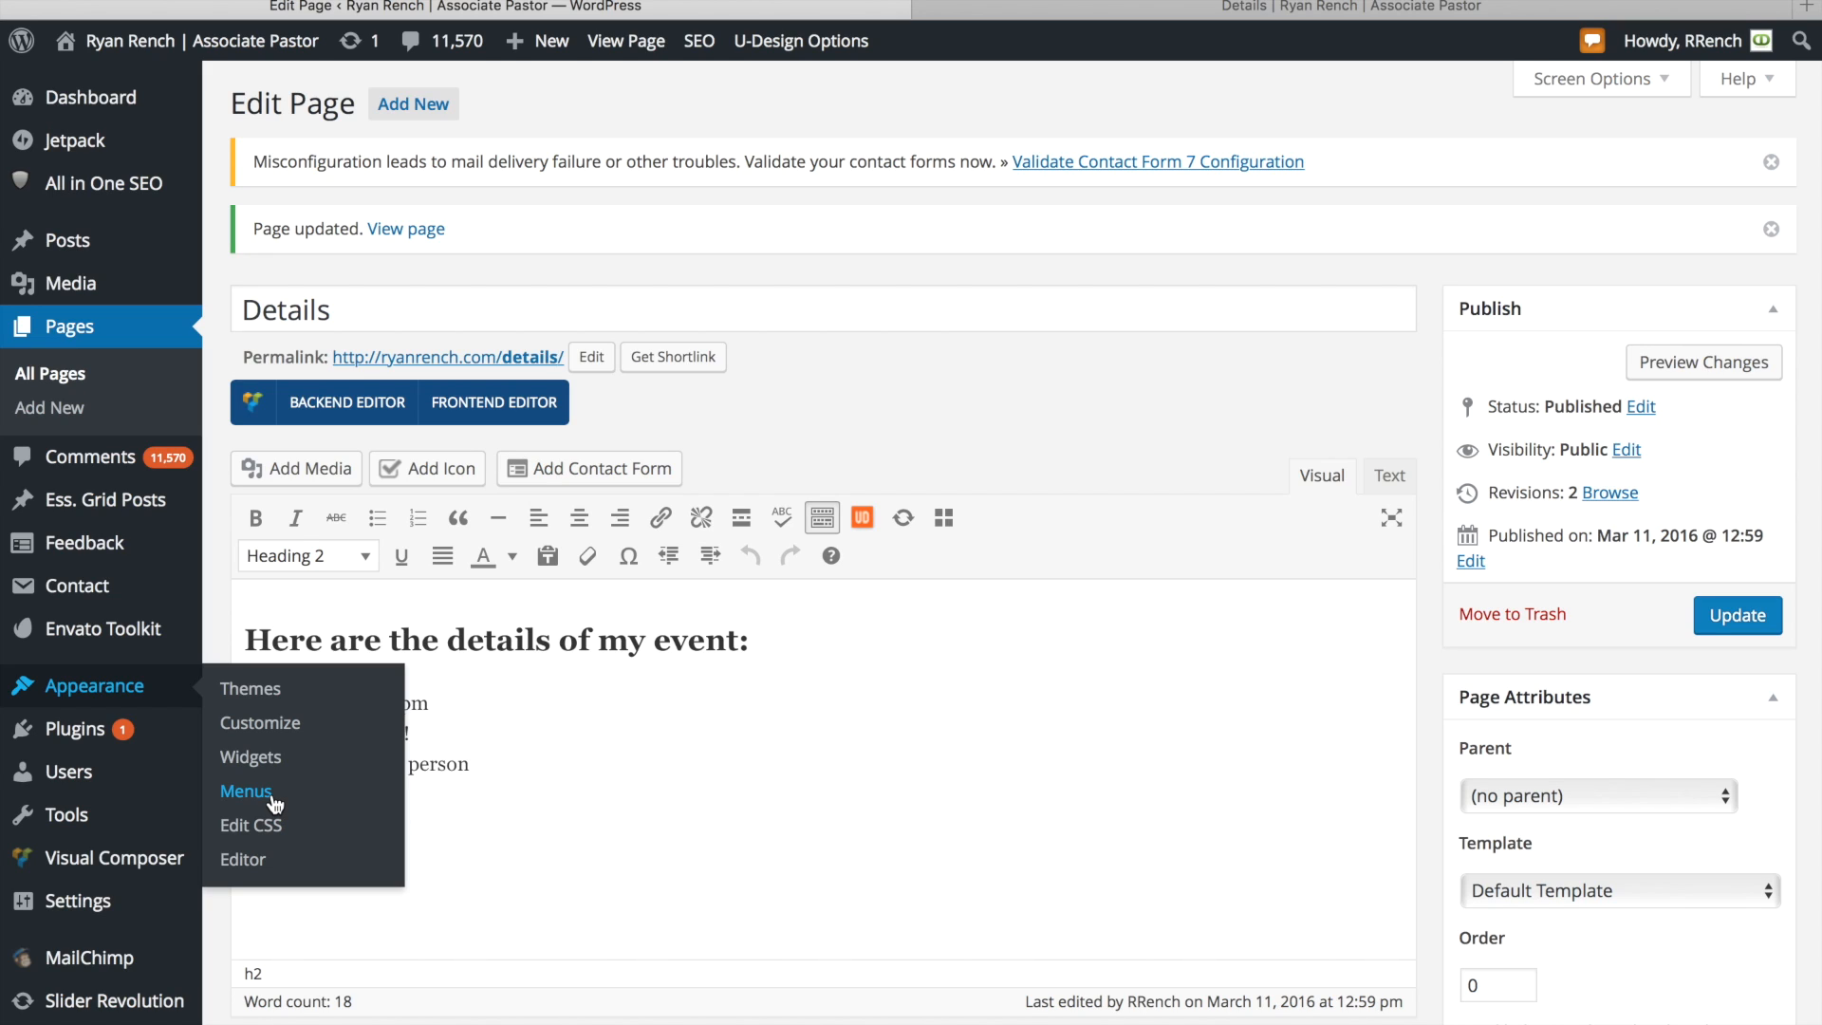
pyautogui.click(245, 791)
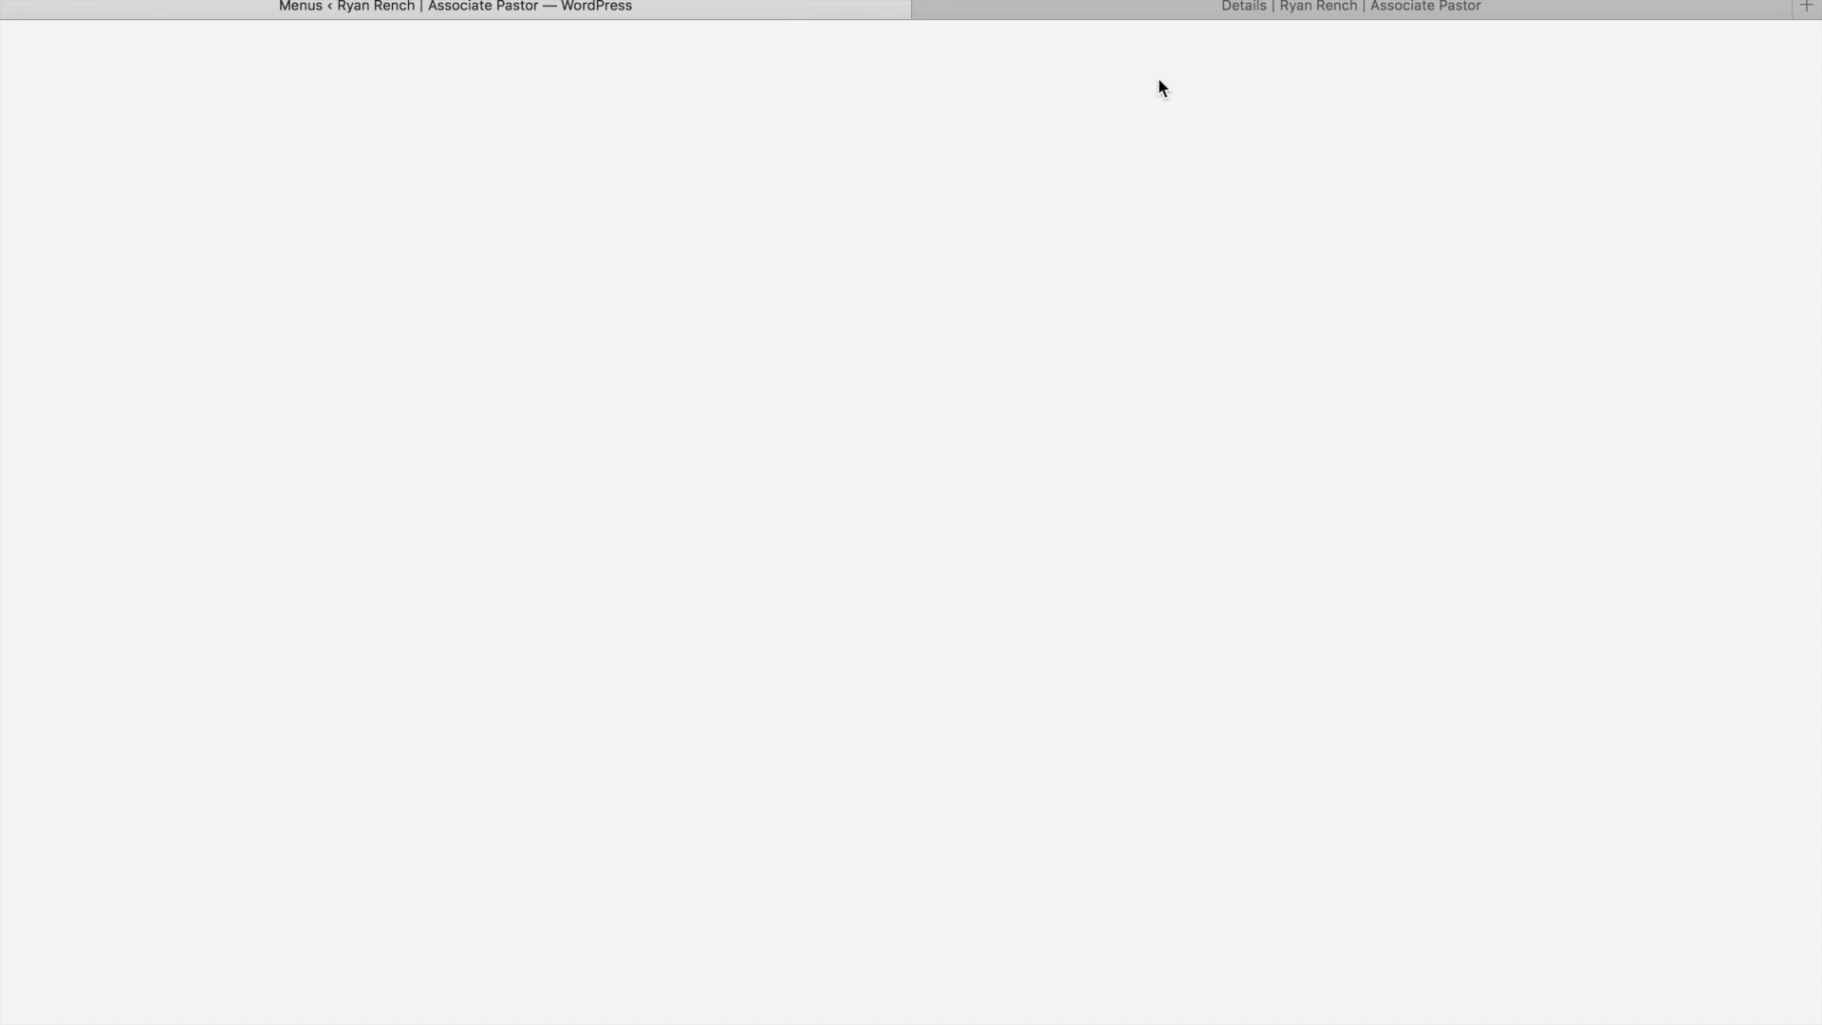
pyautogui.click(1142, 7)
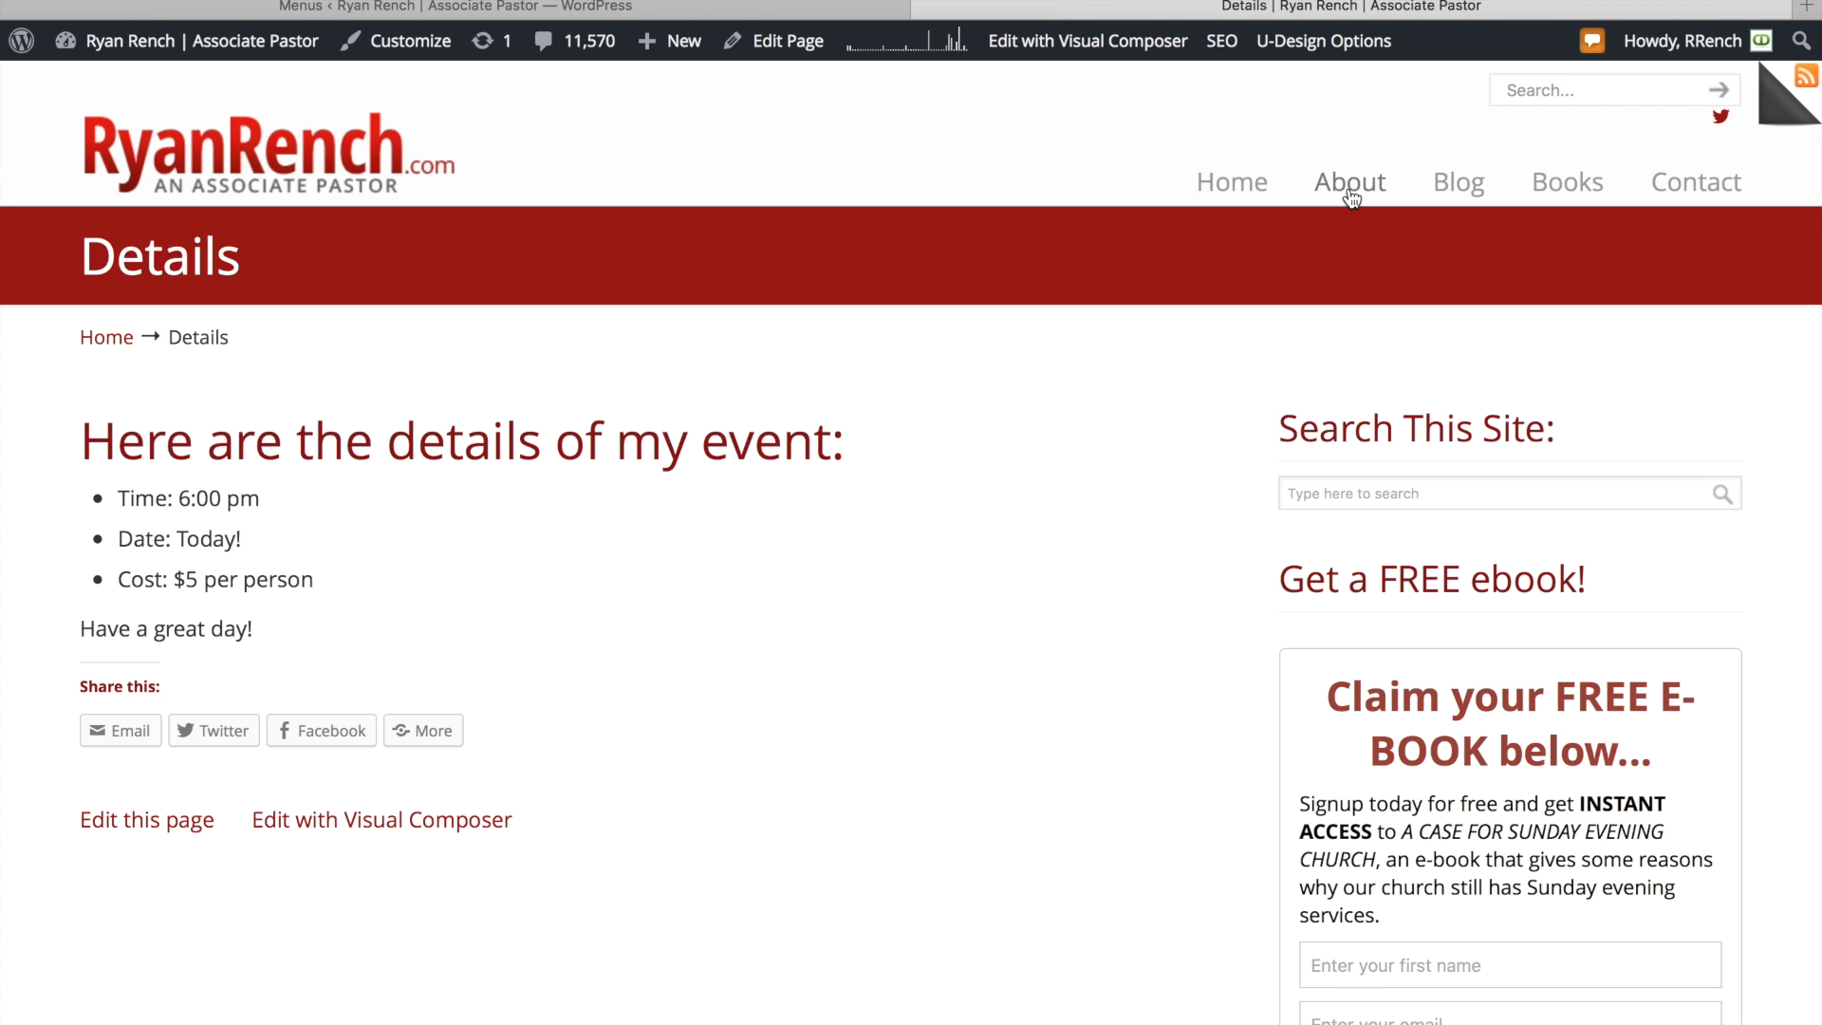
pyautogui.click(481, 8)
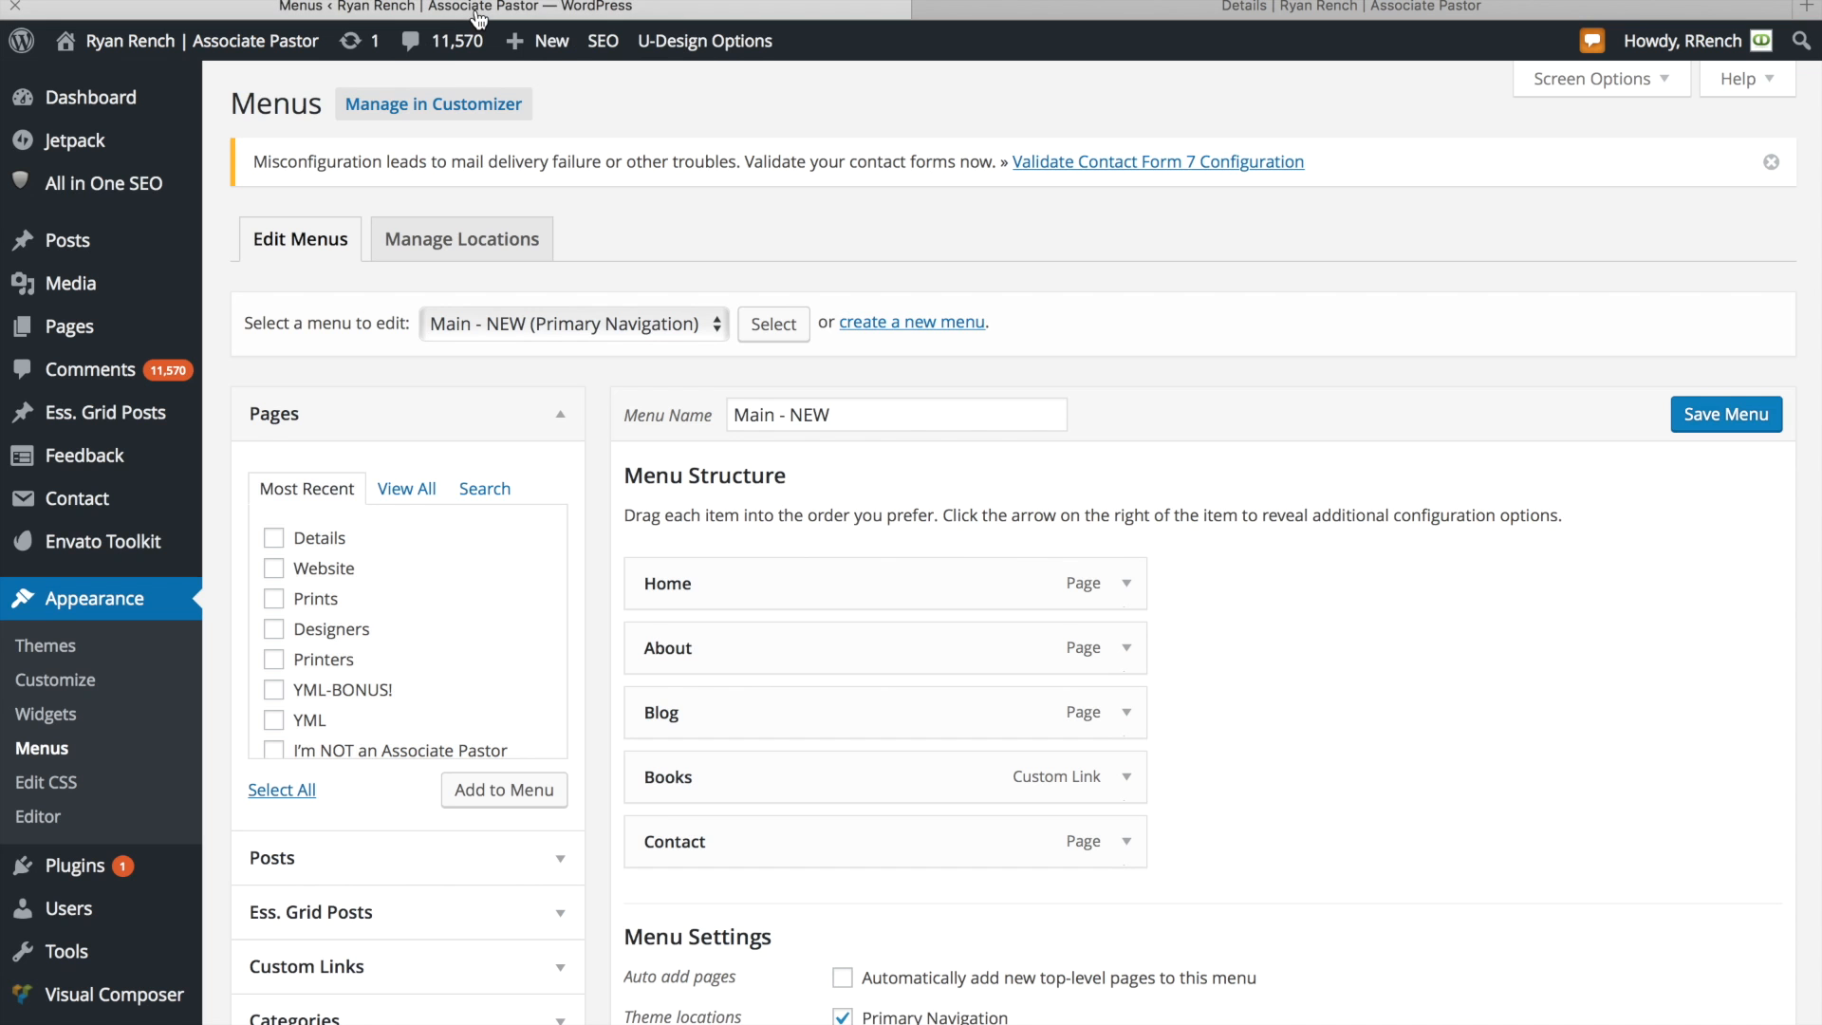
# Nest About and Blog as sub items under Home in the Main - NEW menu and save the menu
pyautogui.scroll(-3, 1006, 520)
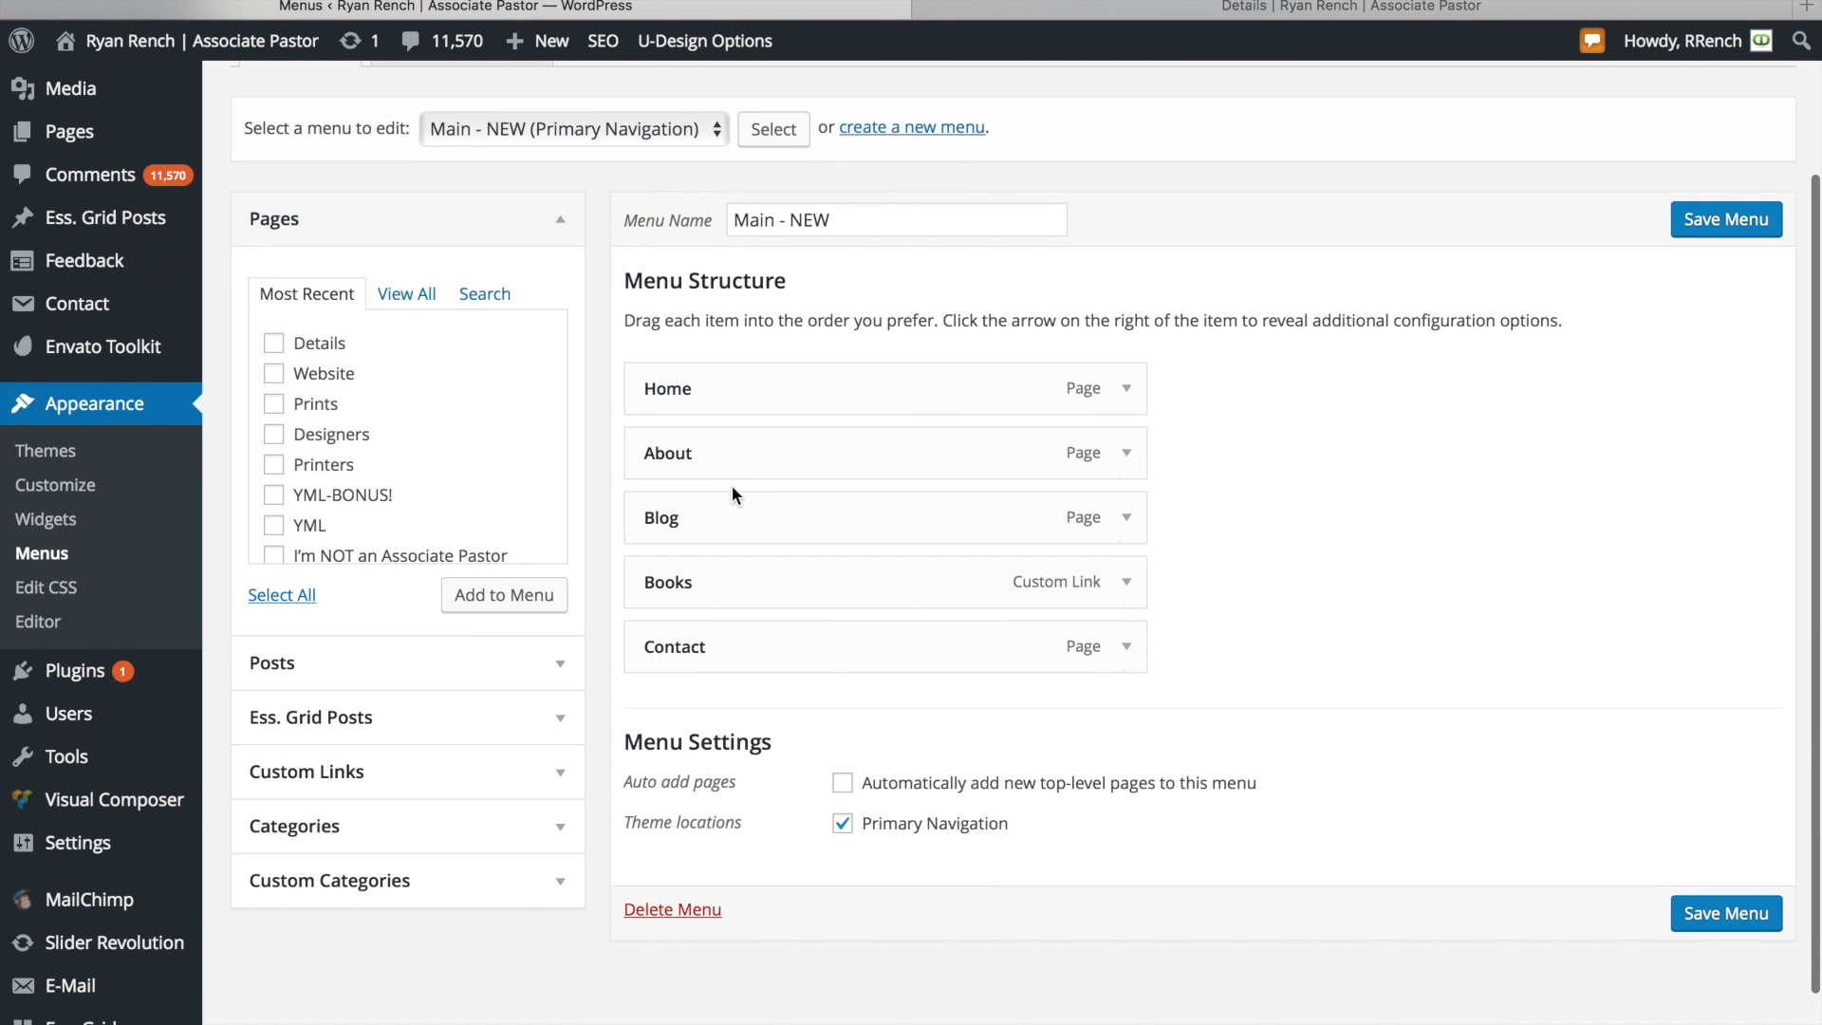
pyautogui.moveTo(698, 459); pyautogui.dragTo(777, 459)
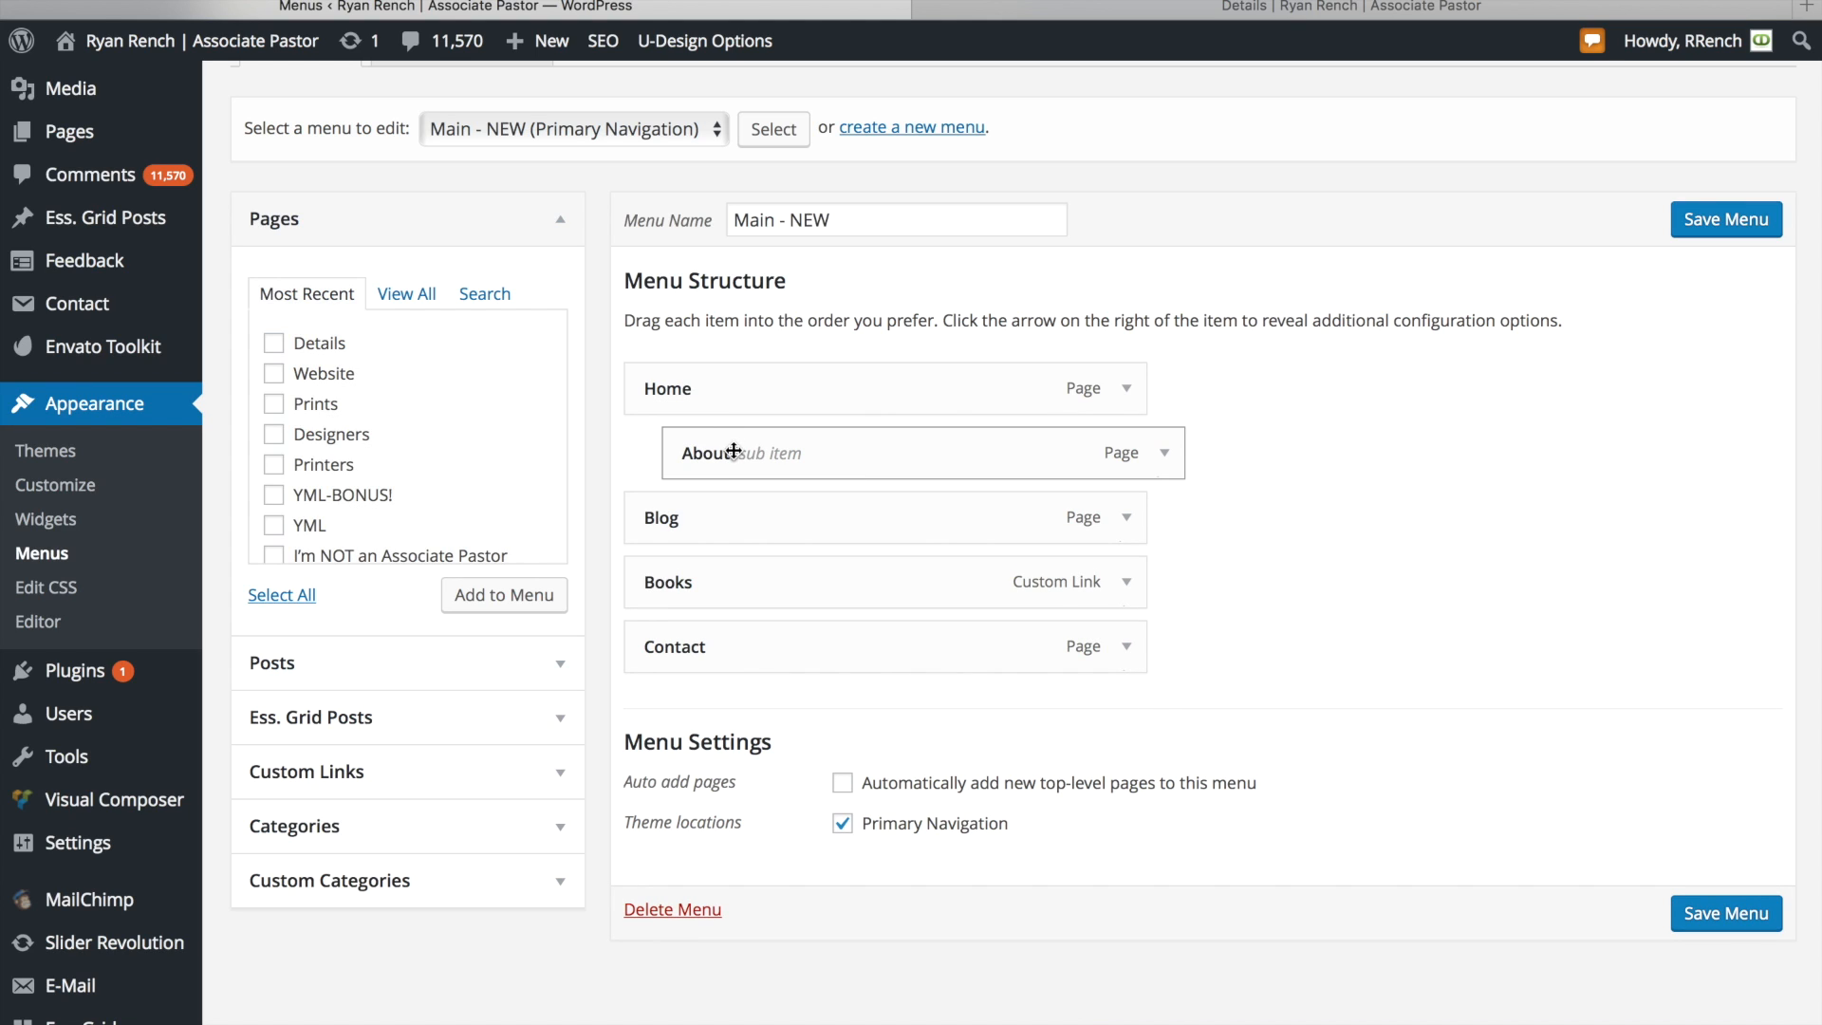
pyautogui.moveTo(665, 517); pyautogui.dragTo(708, 520)
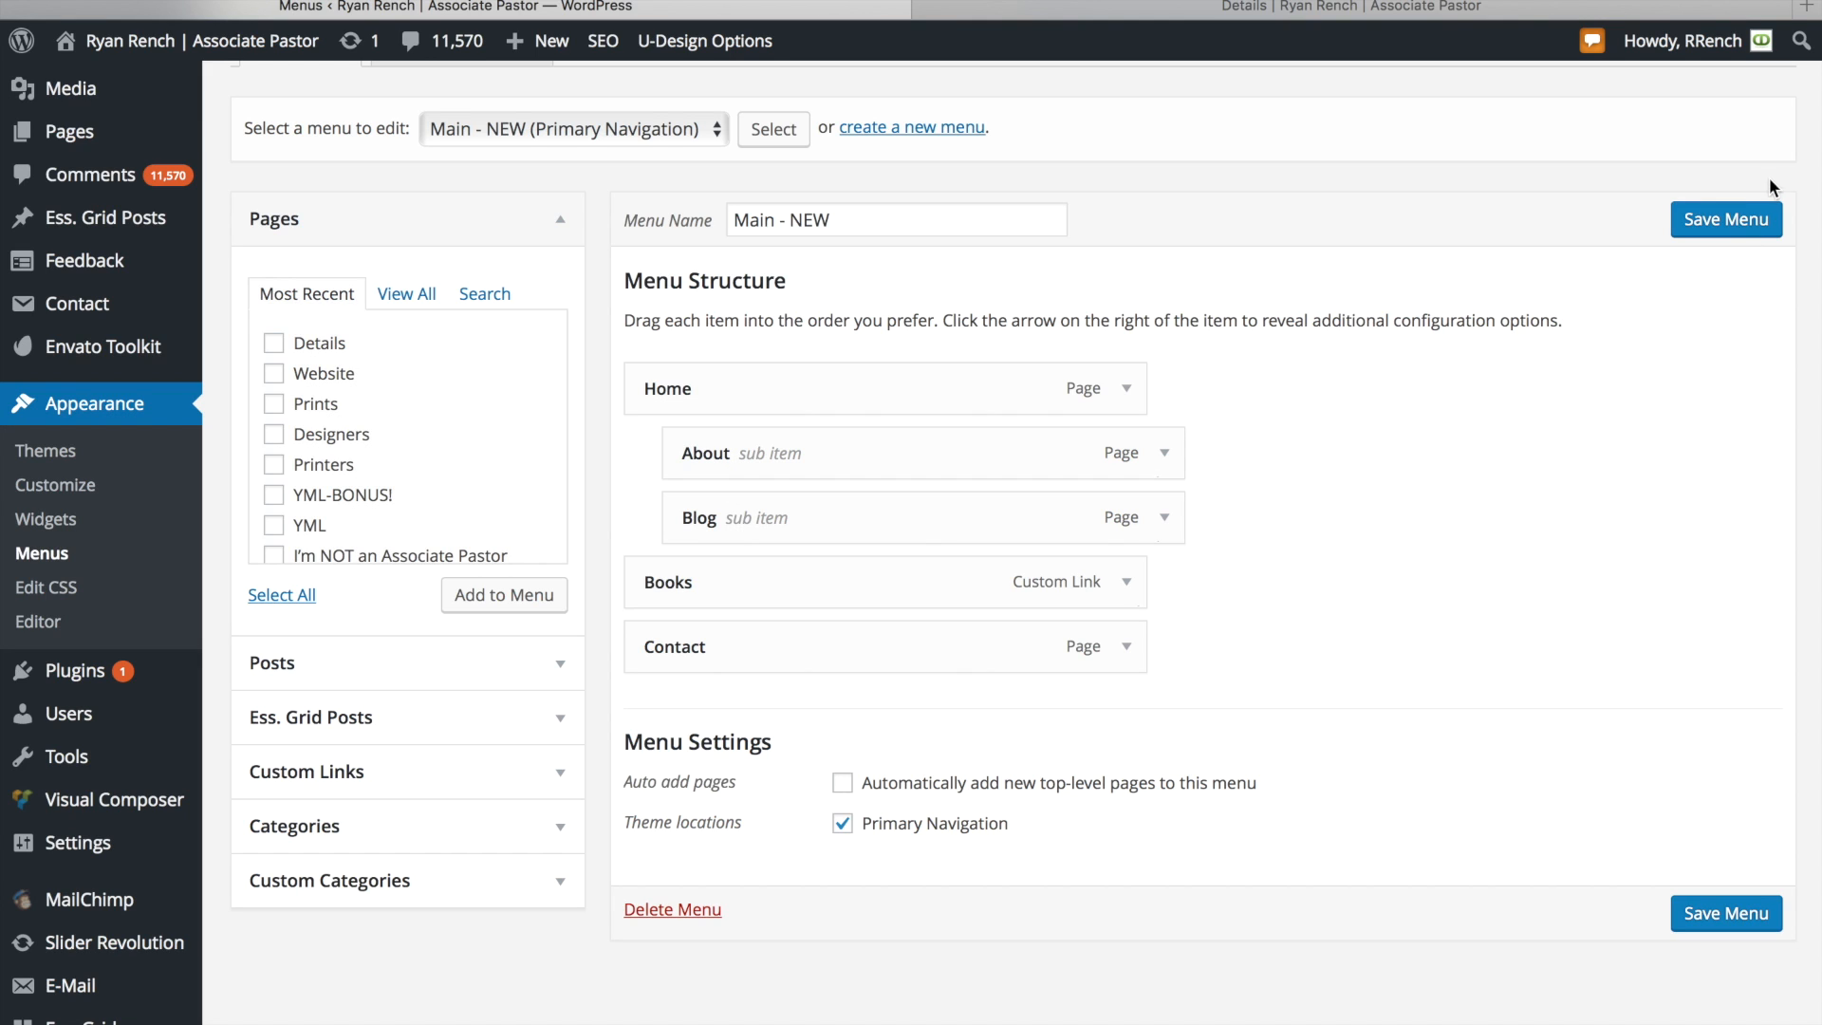
pyautogui.click(1720, 225)
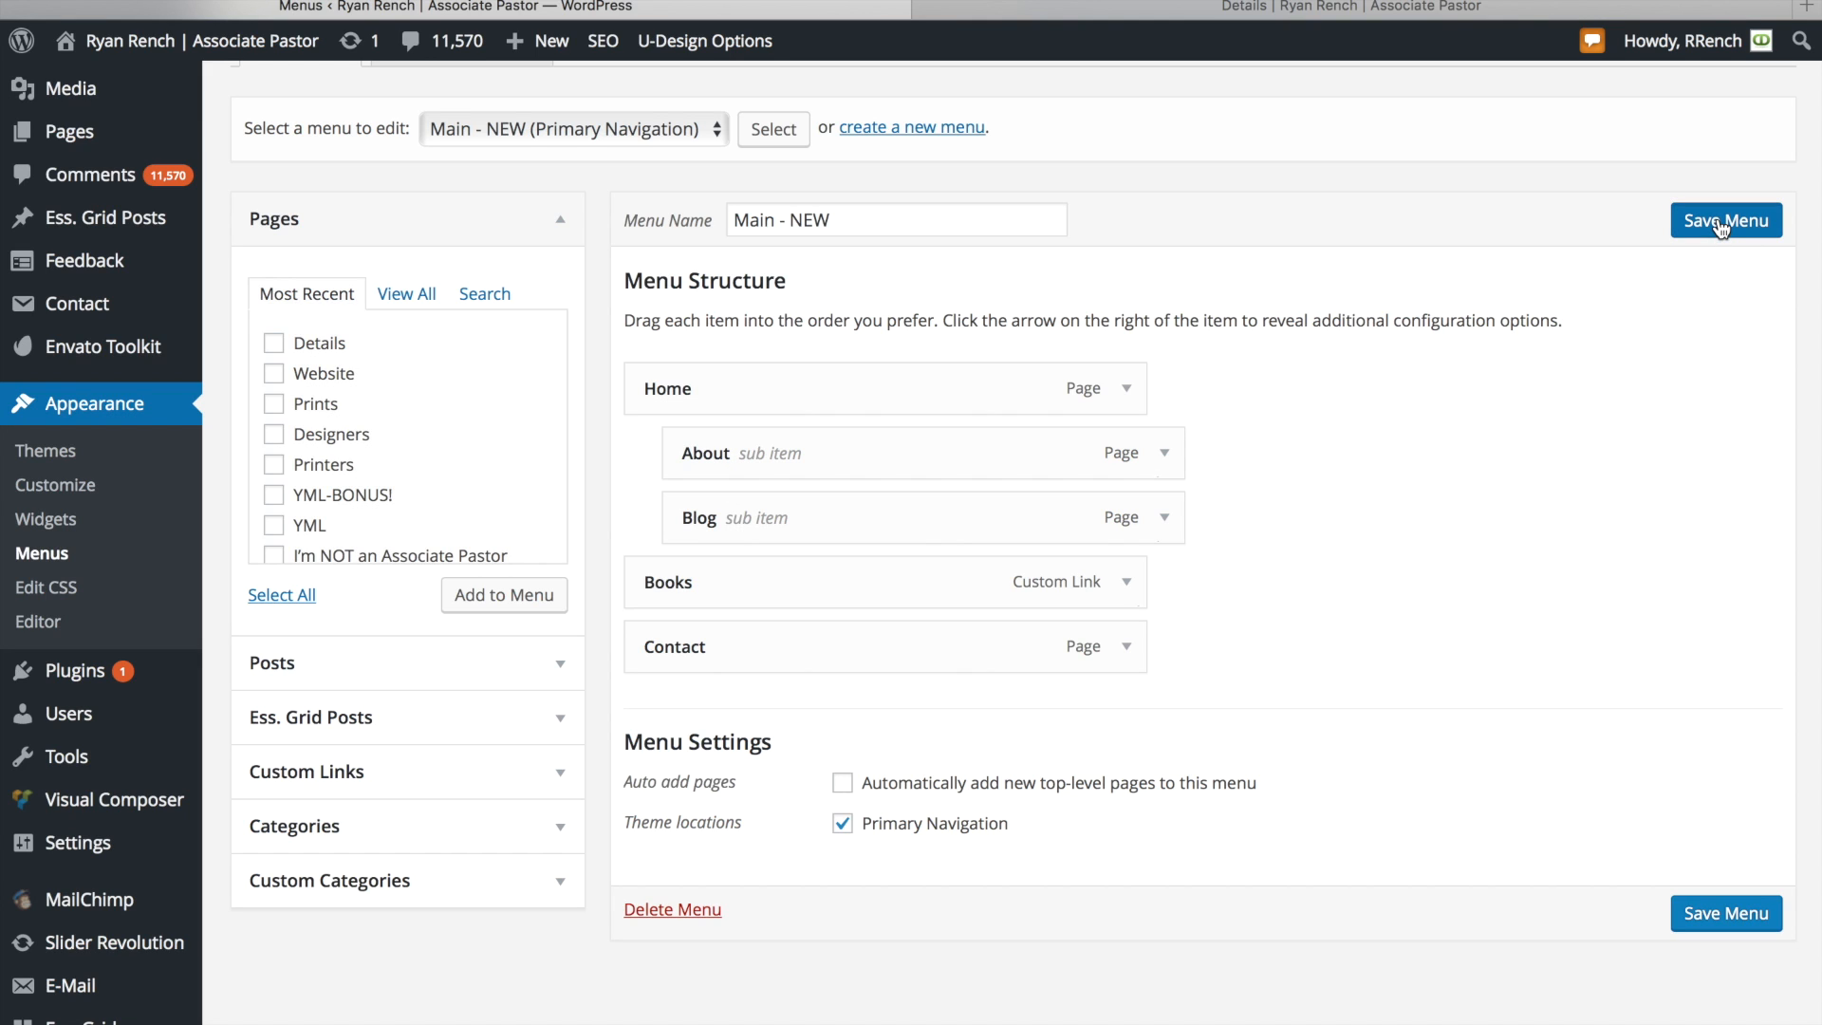
# Reload the live Details page and check the sub items under Home in its navigation
pyautogui.click(1354, 11)
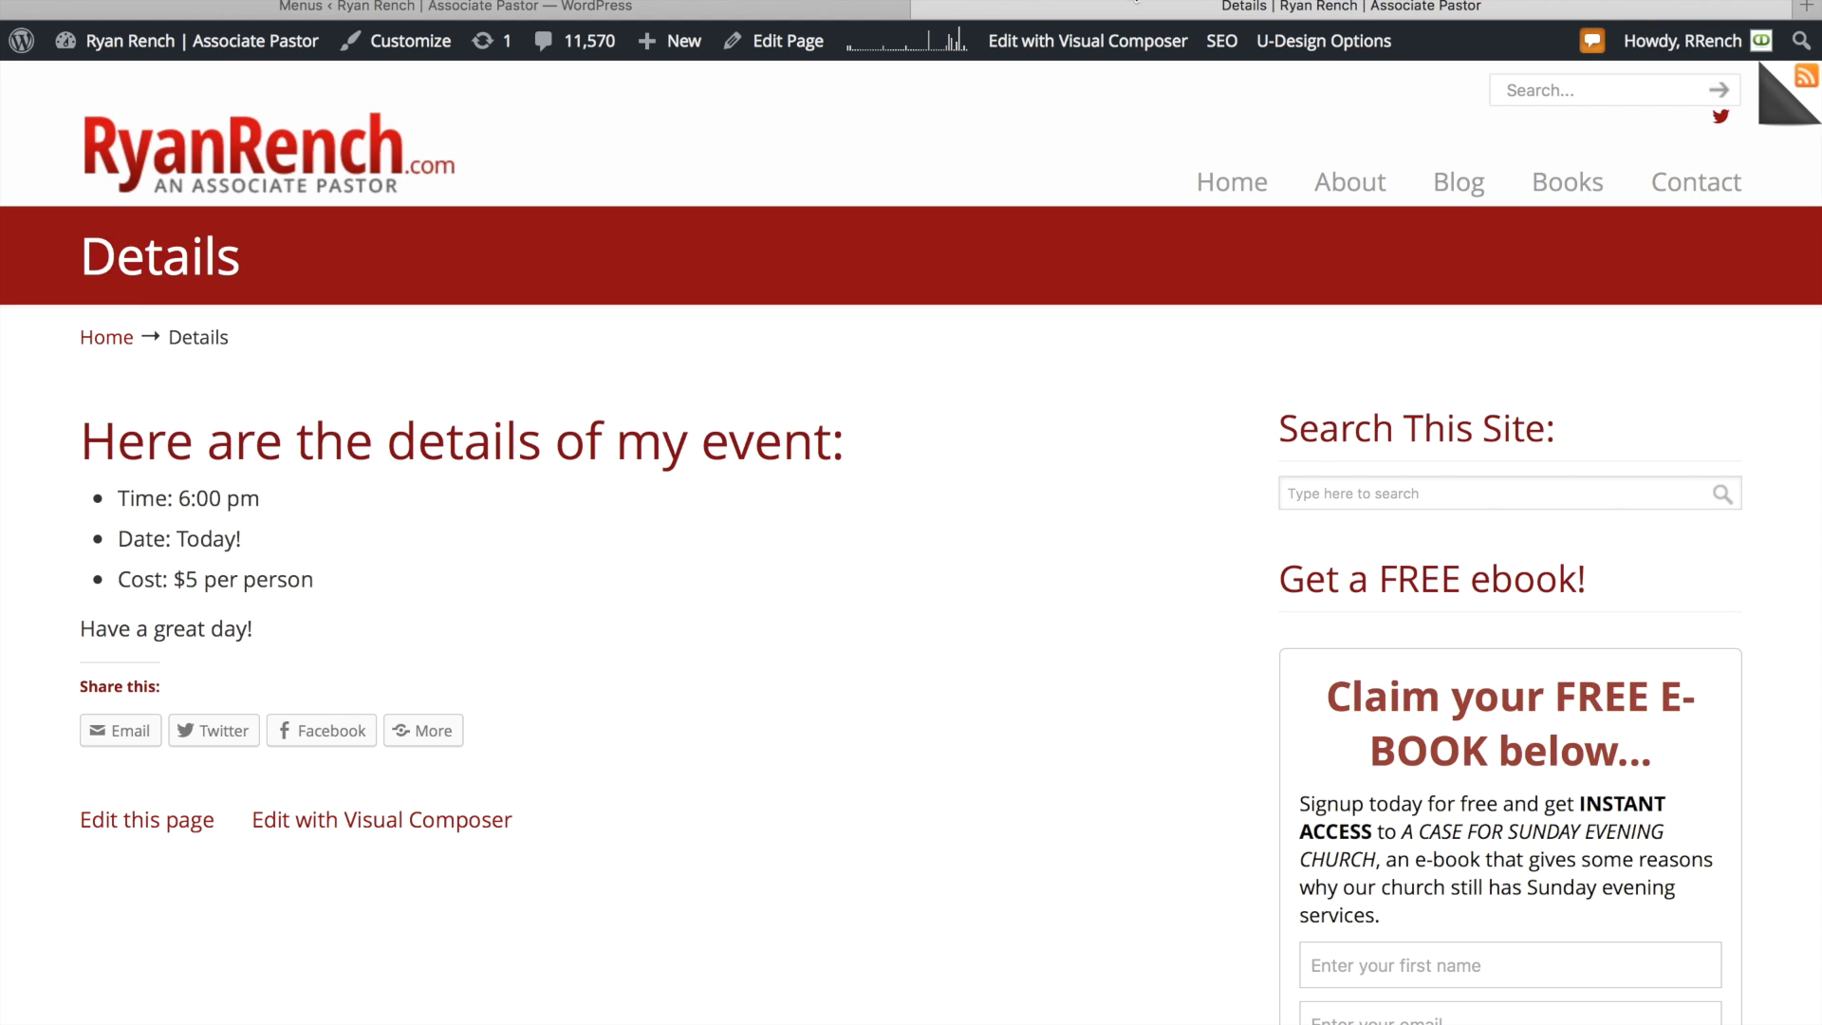
pyautogui.click(721, 9)
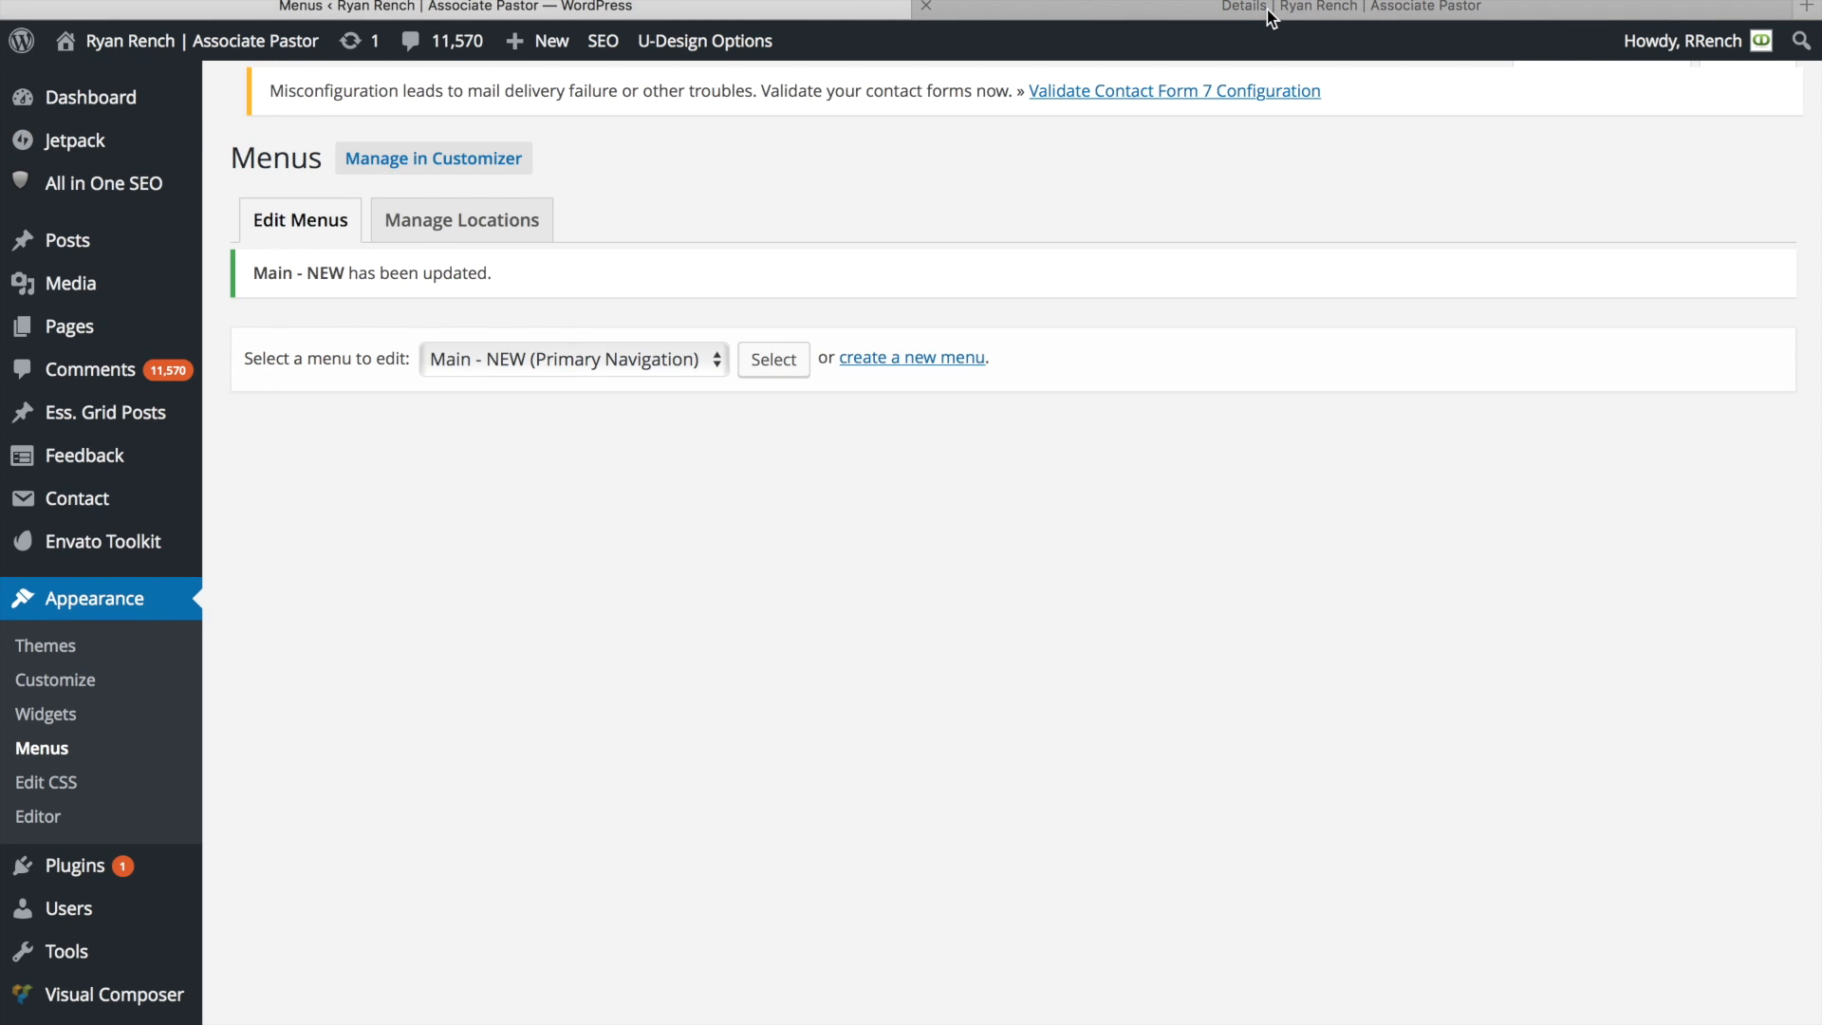
pyautogui.click(1267, 9)
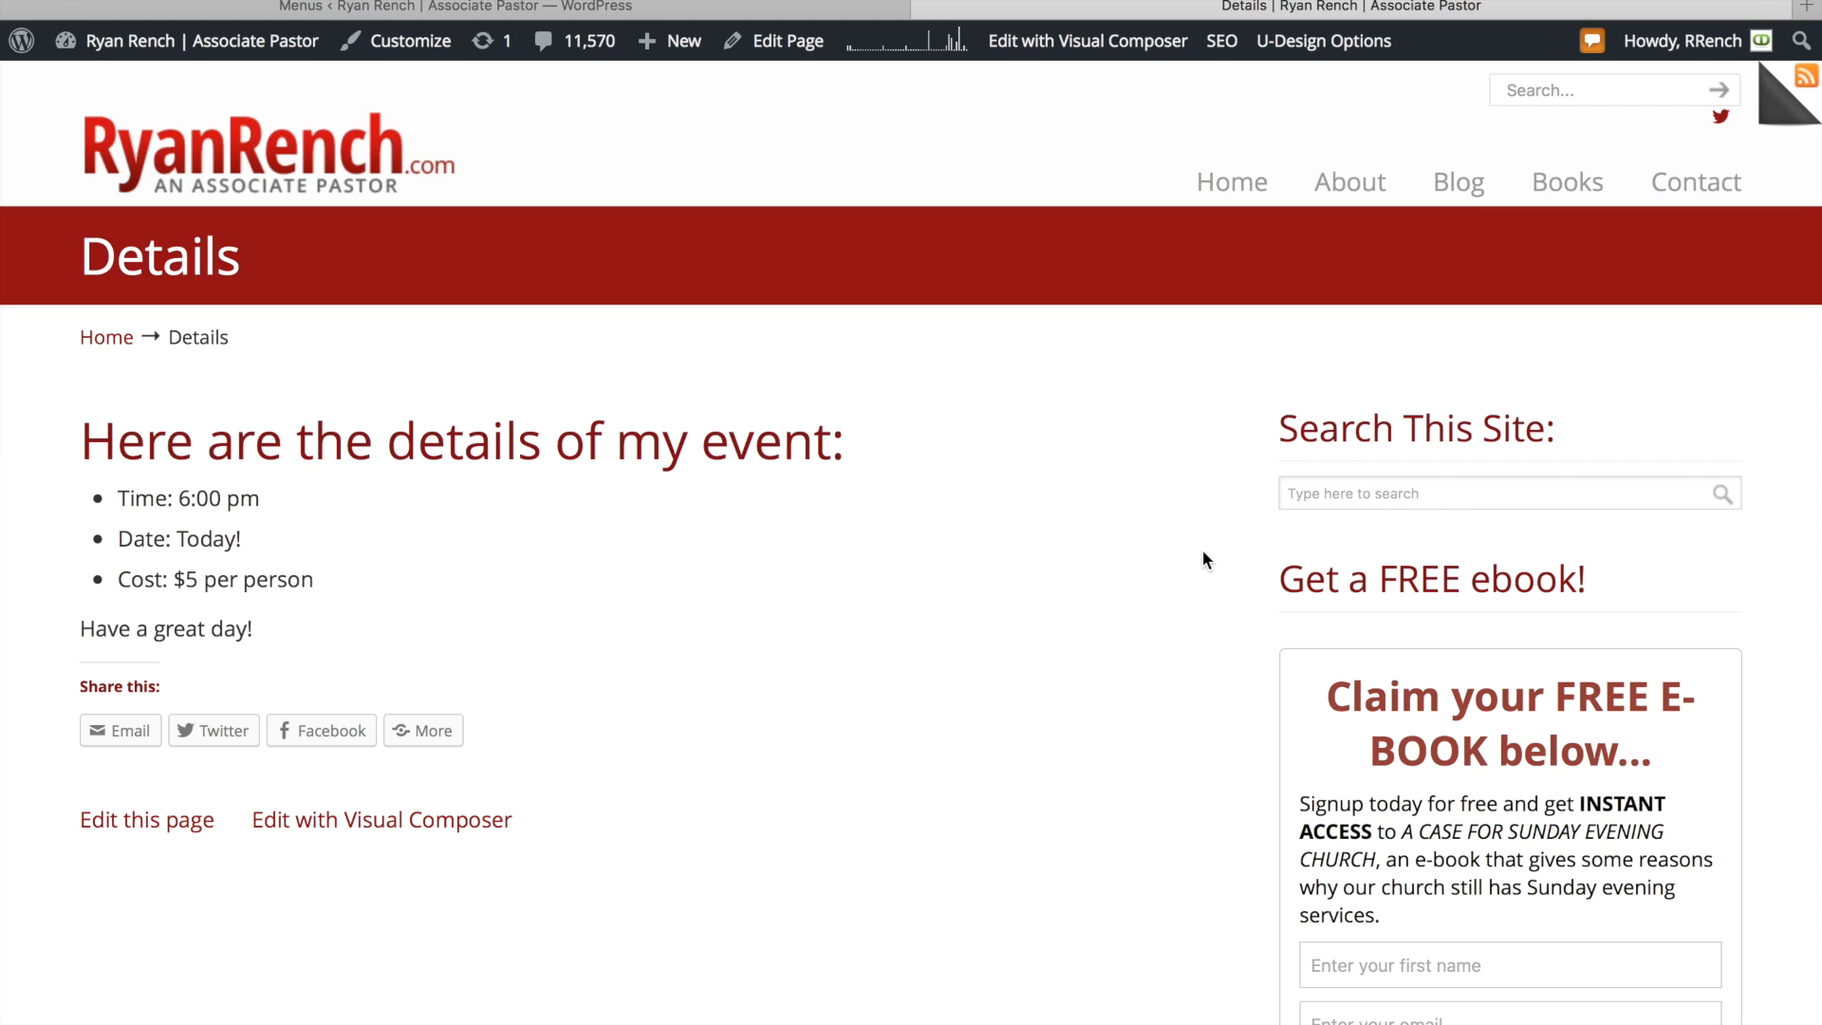
pyautogui.press('super+r')
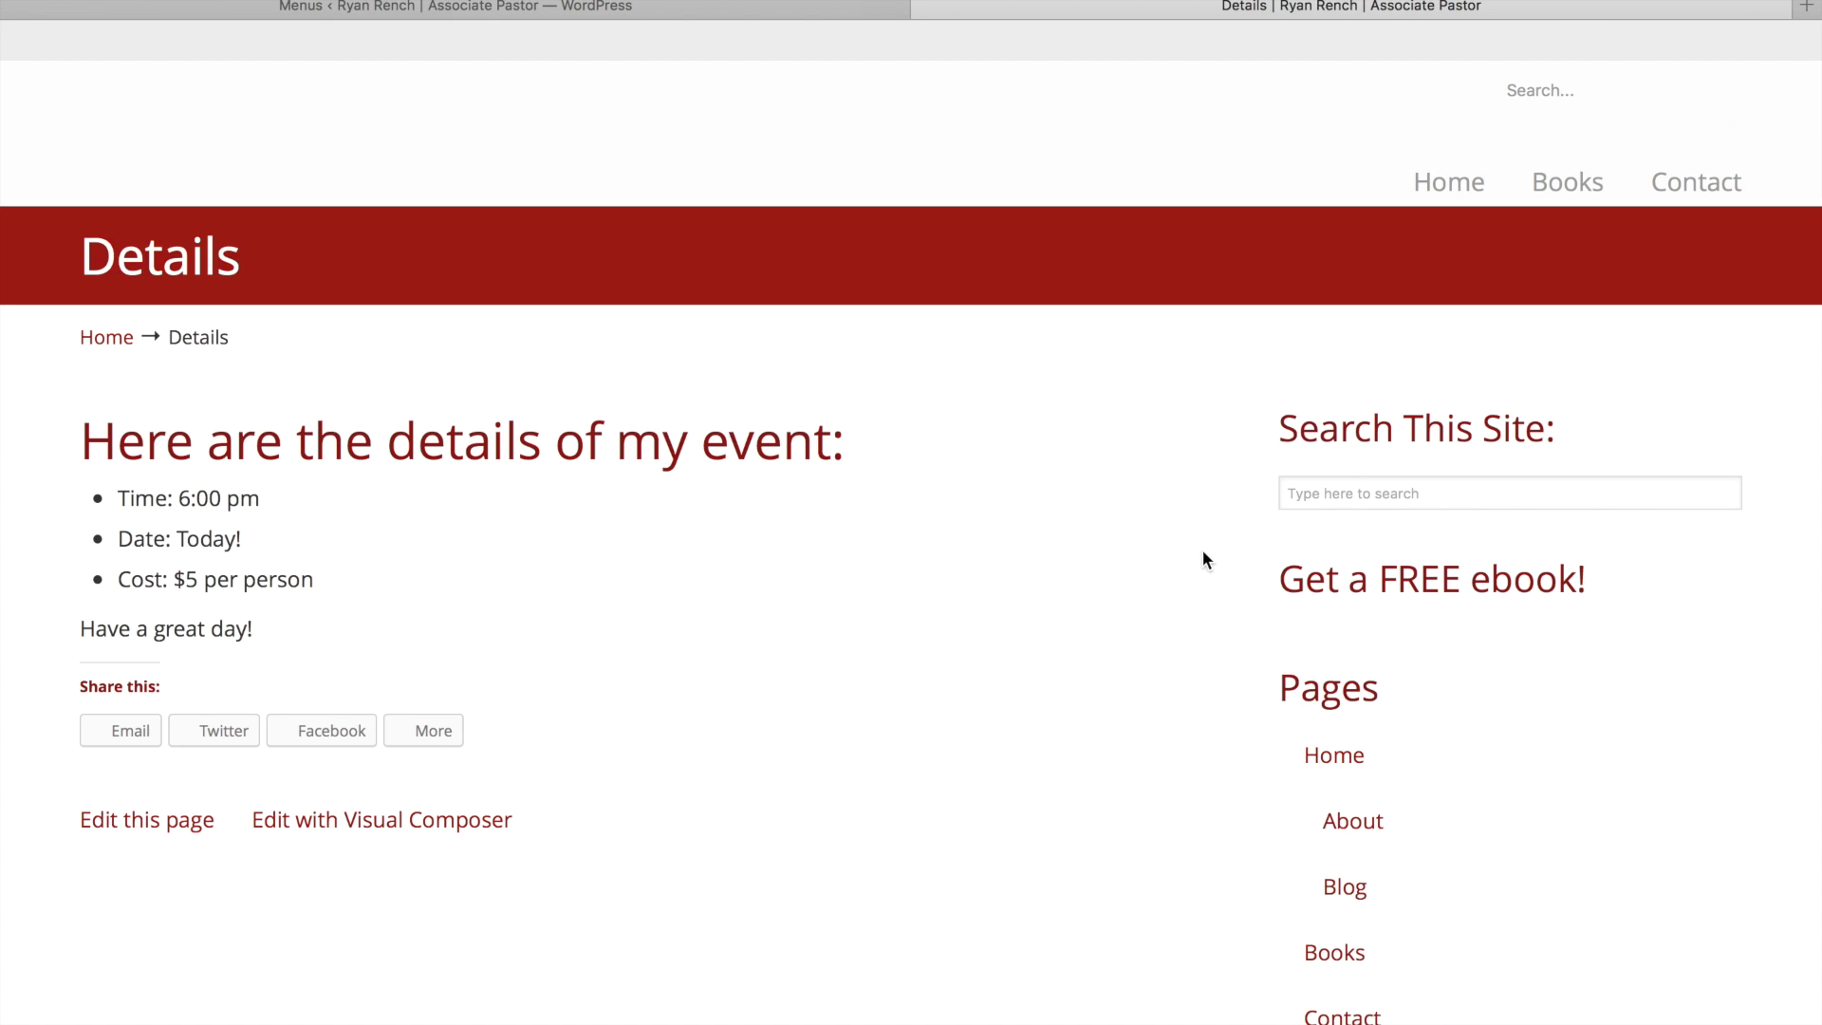
pyautogui.moveTo(1440, 190)
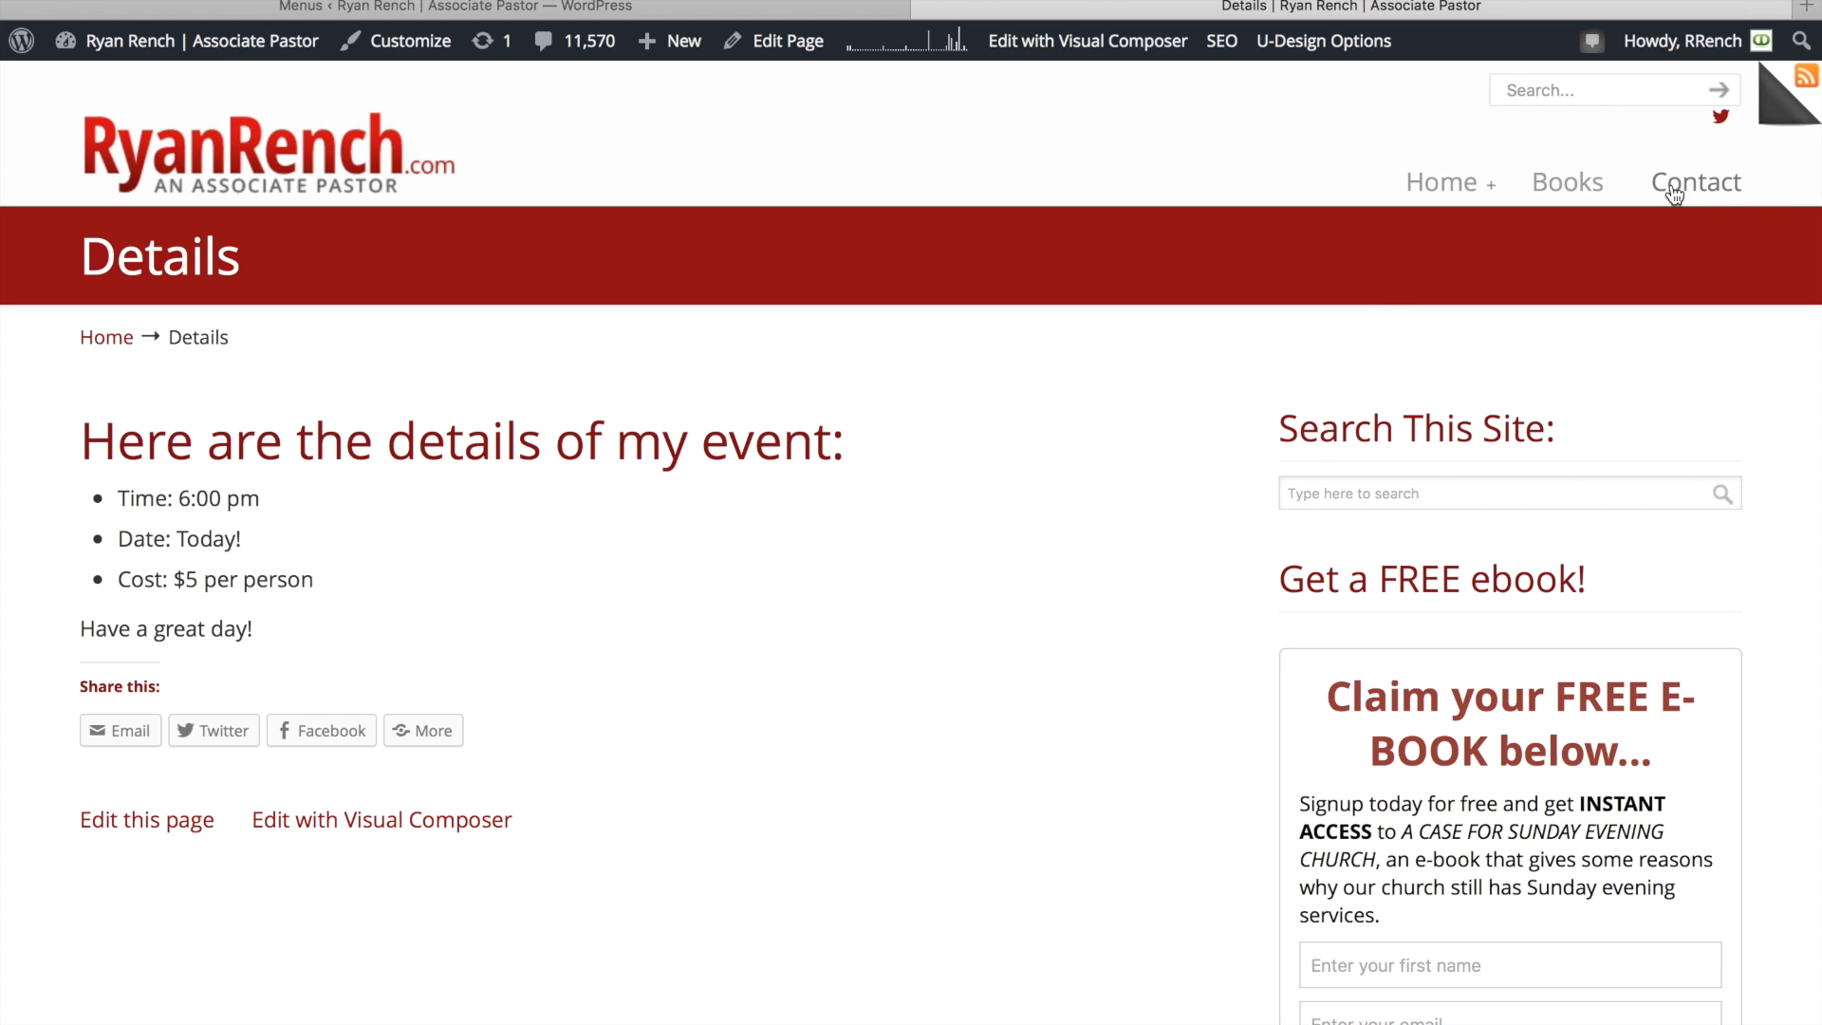
# Move About and Blog back to the top level of the Main - NEW menu, save it, and return to the live page
pyautogui.click(672, 11)
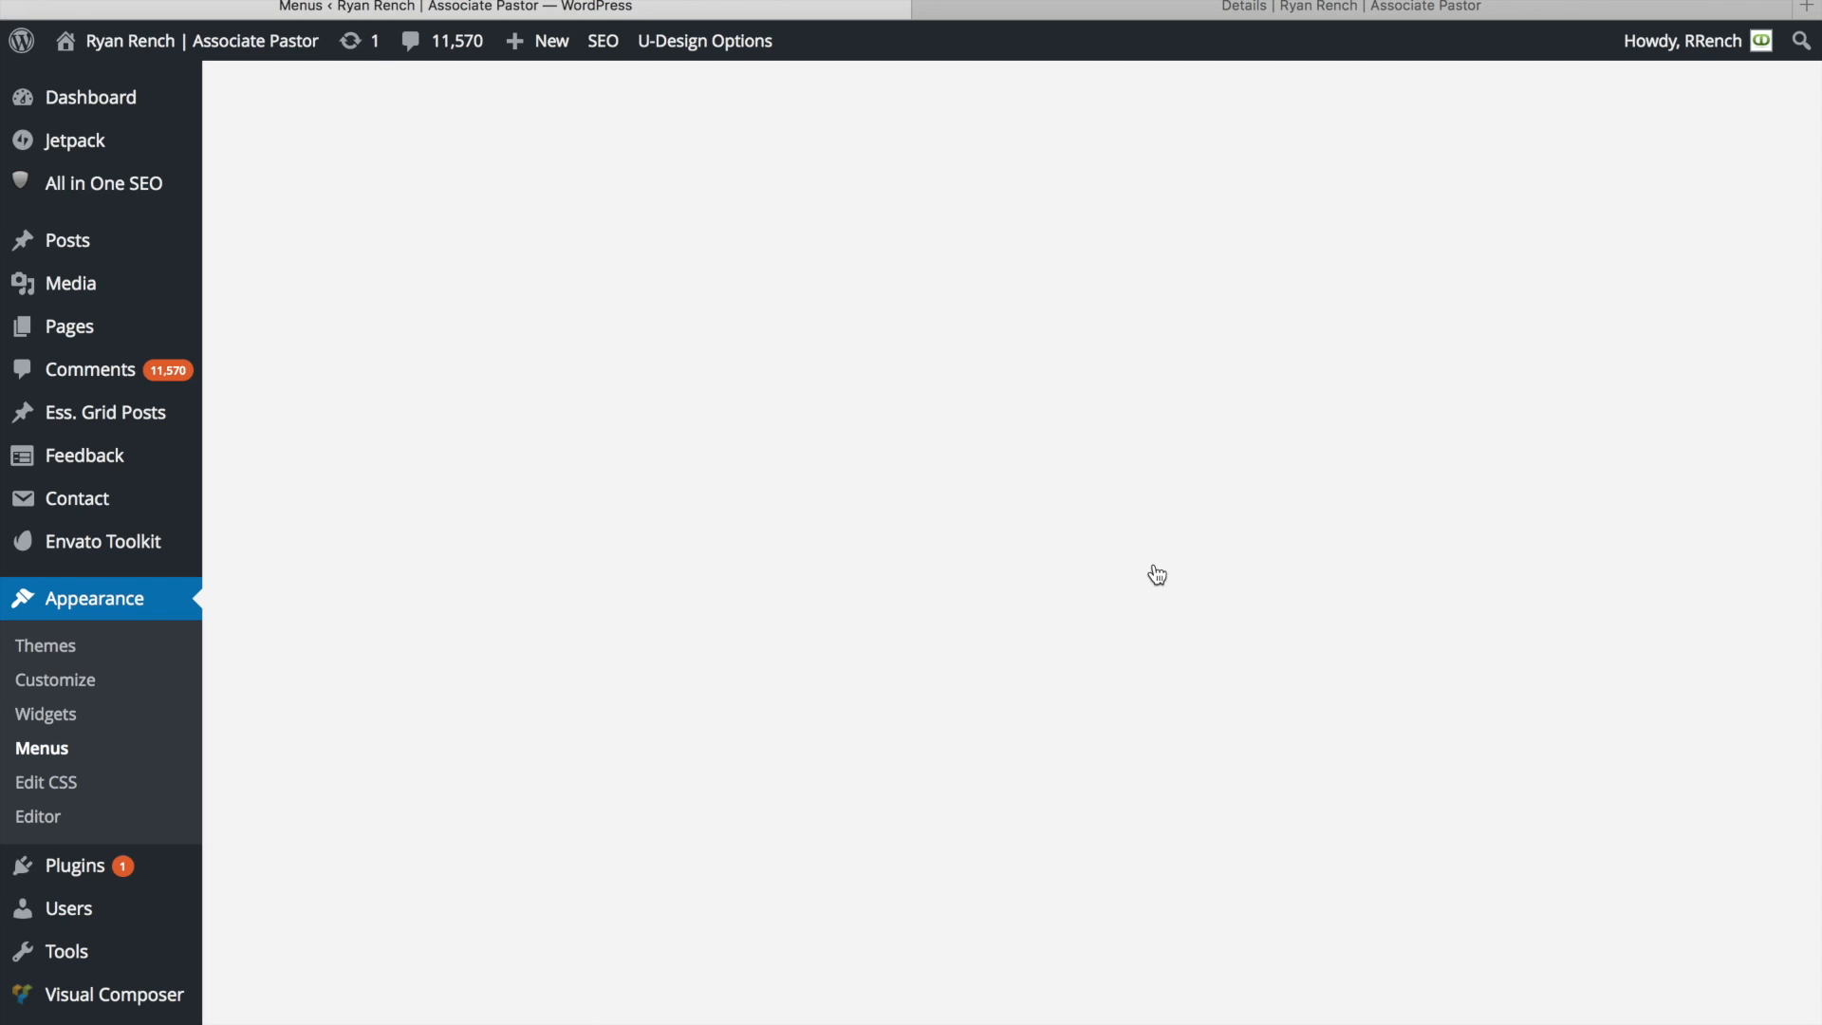
pyautogui.moveTo(796, 721)
pyautogui.mouseDown()
pyautogui.moveTo(740, 720)
pyautogui.moveTo(708, 757)
pyautogui.moveTo(732, 760)
pyautogui.moveTo(765, 724)
pyautogui.mouseUp()
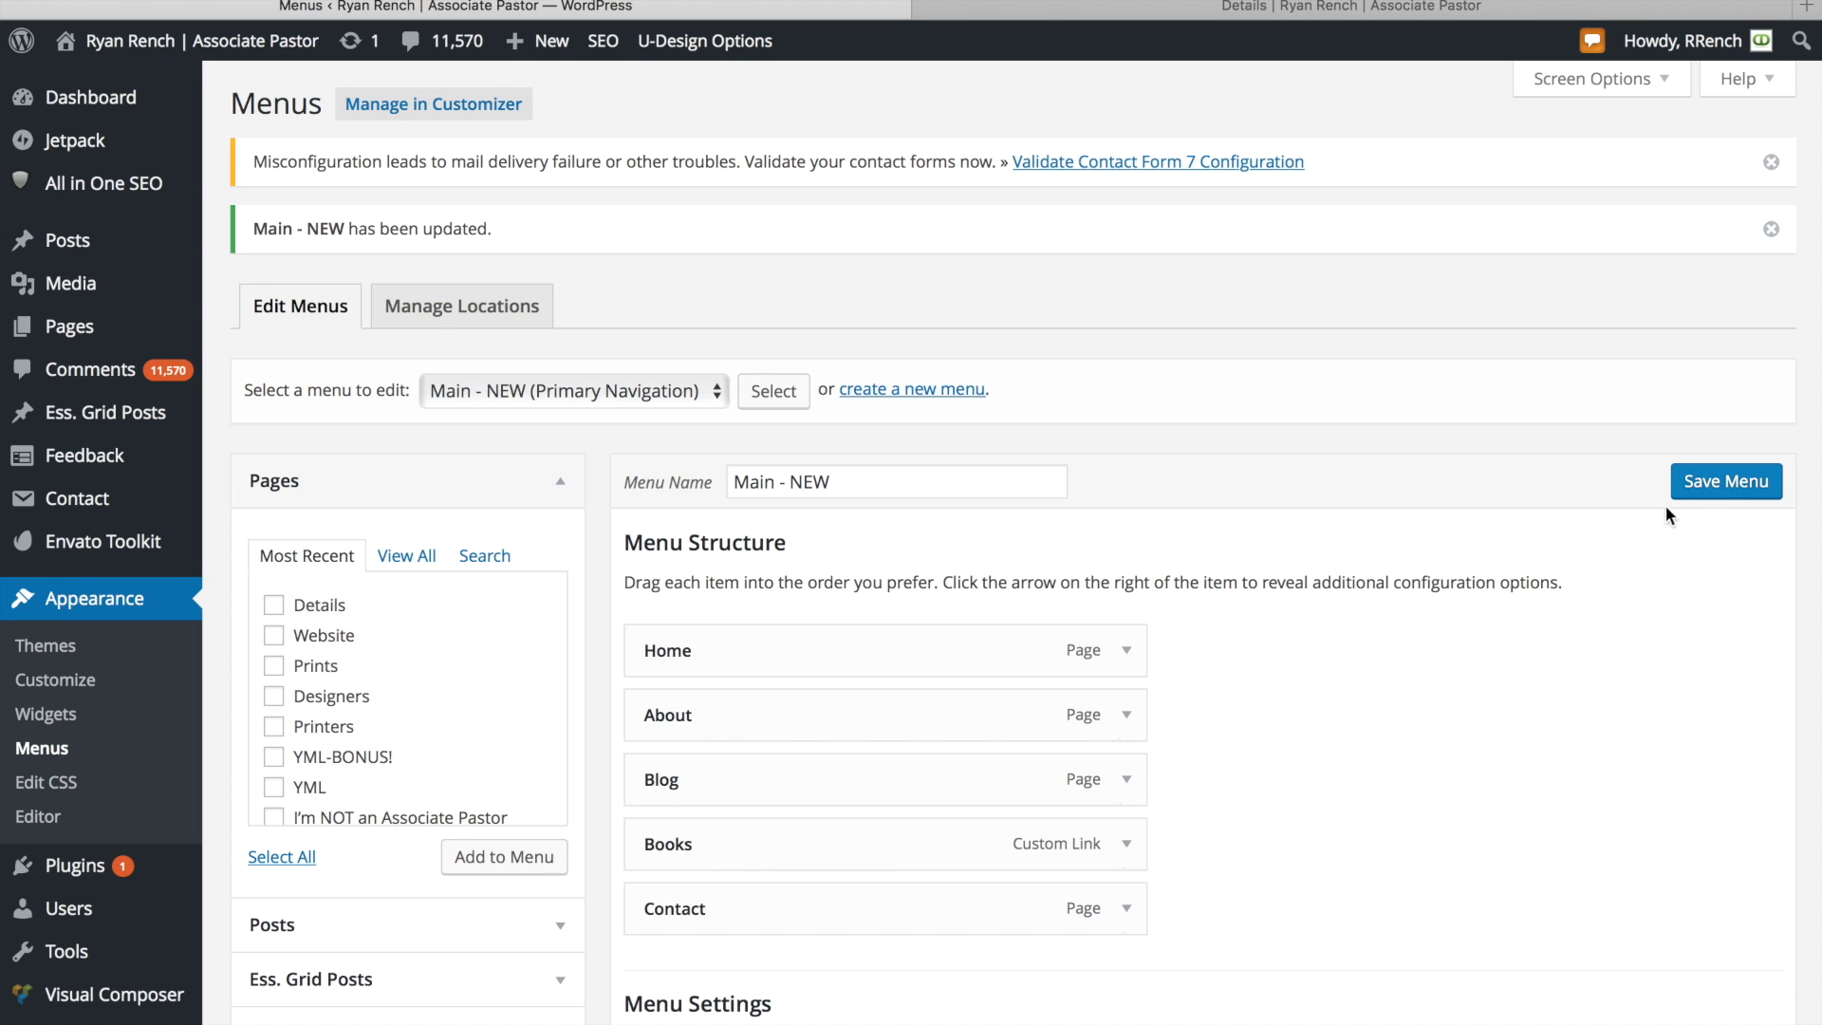
pyautogui.click(1711, 485)
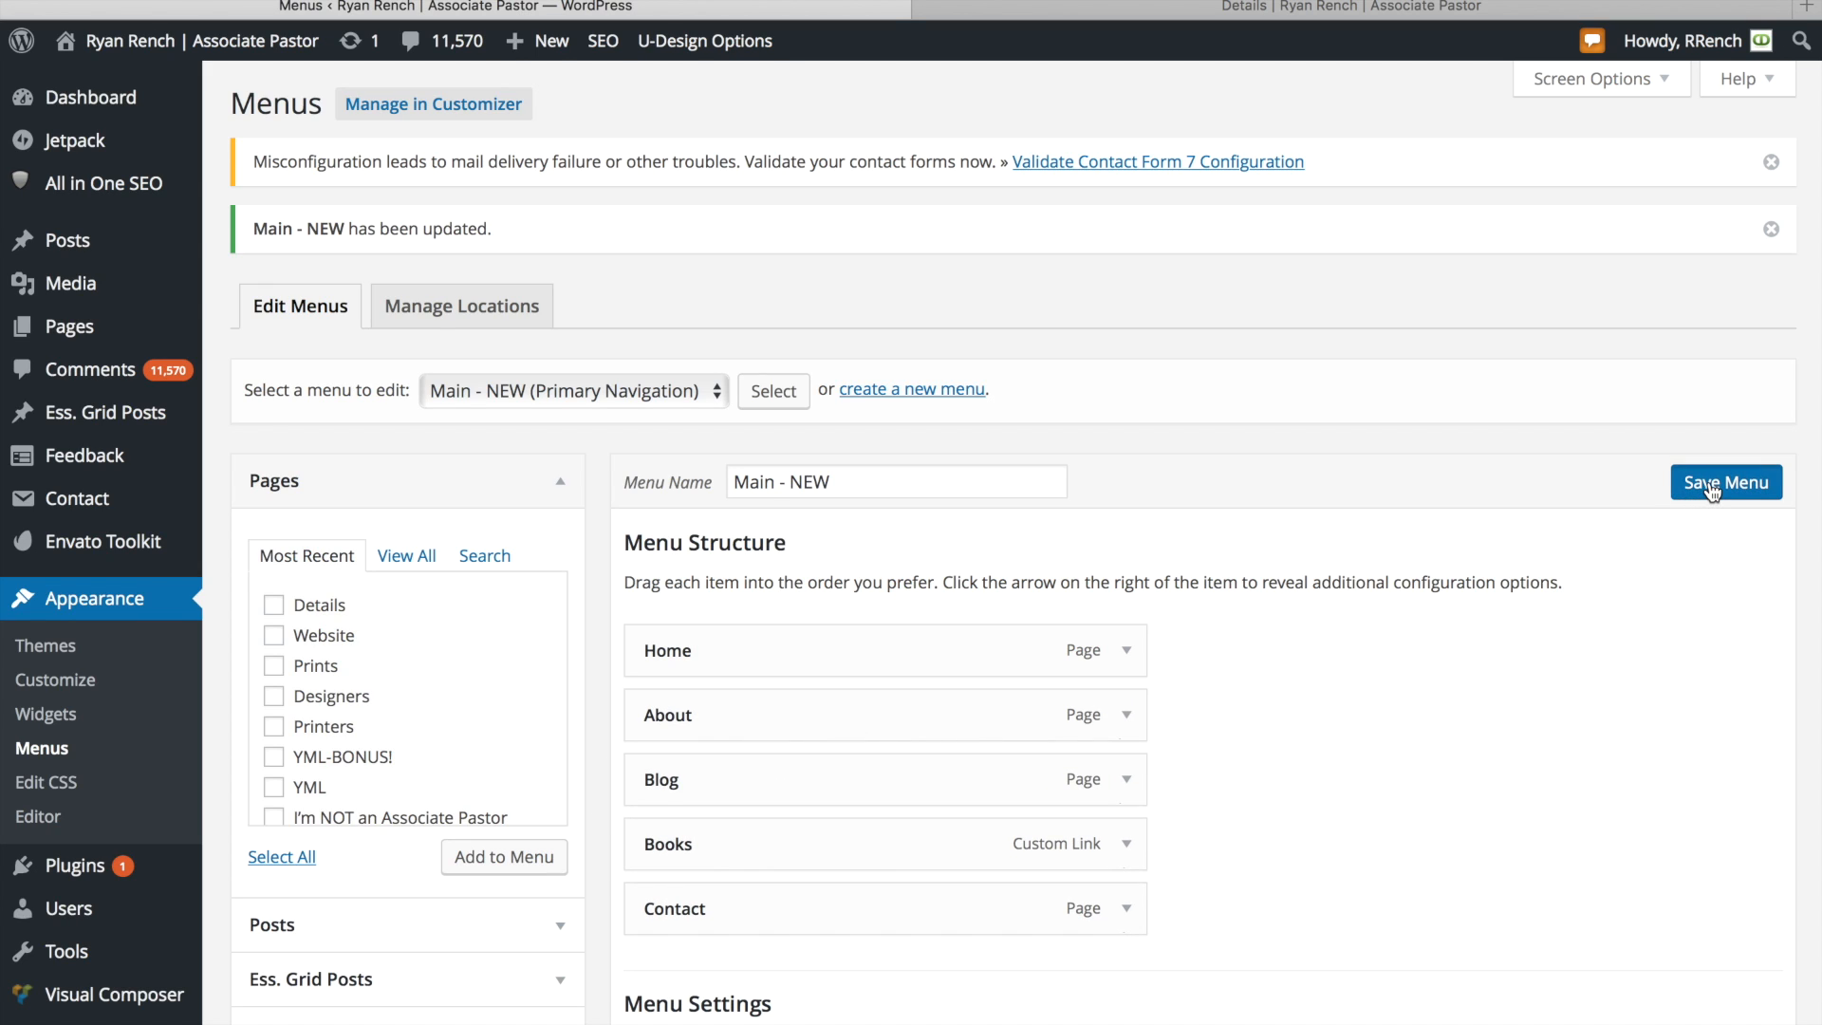
pyautogui.click(1366, 9)
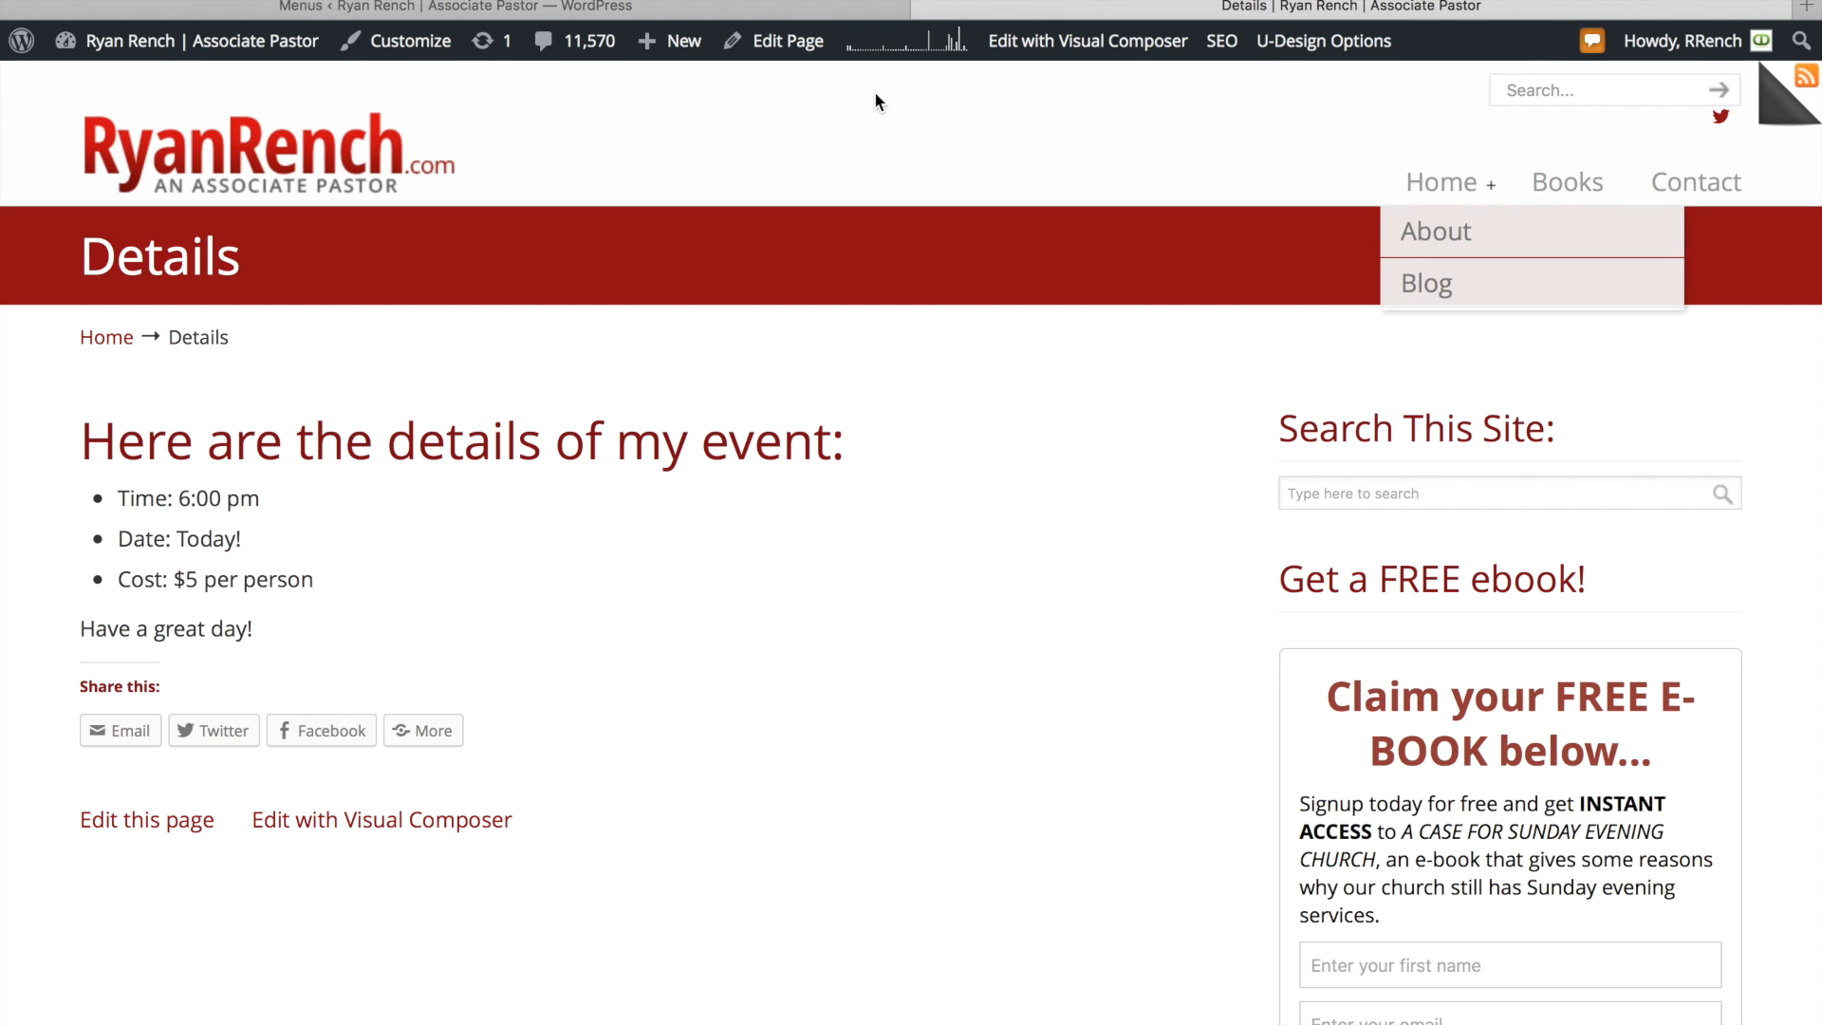
# Review the site's General Settings, including timezone, date format and time format, and open the Writing Settings
pyautogui.click(661, 15)
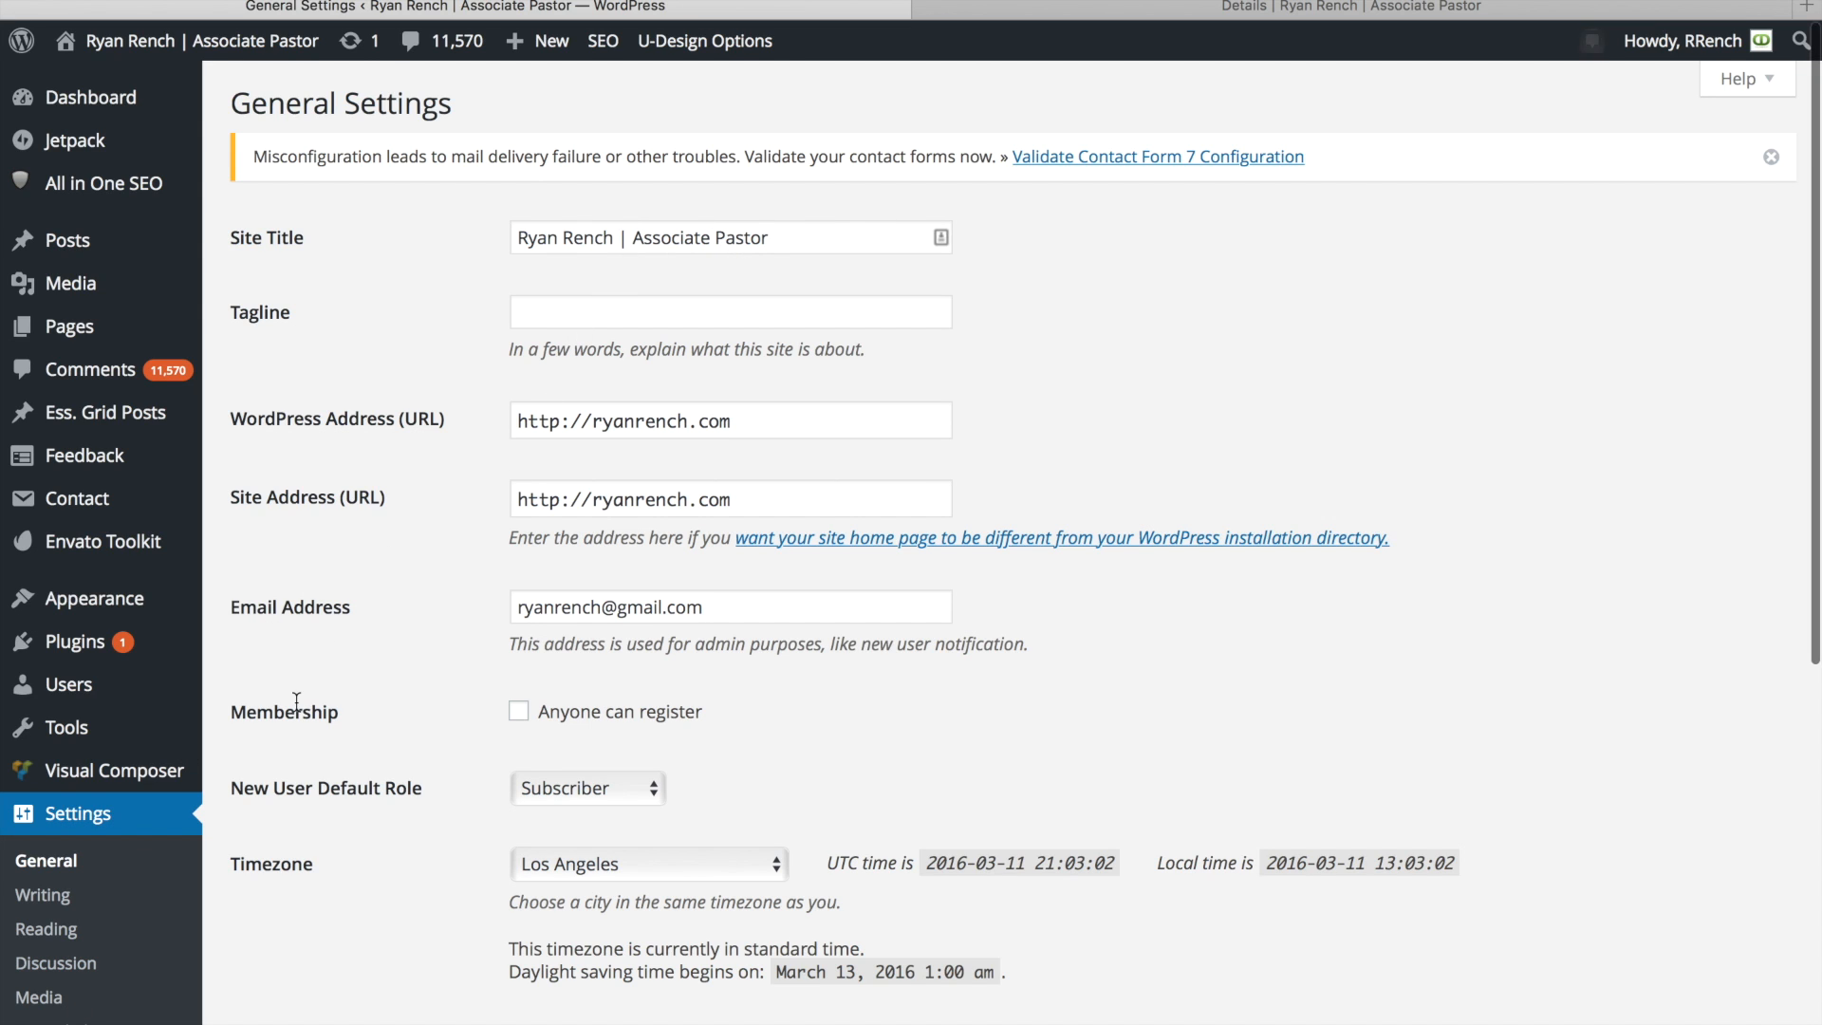
pyautogui.scroll(-5, 297, 703)
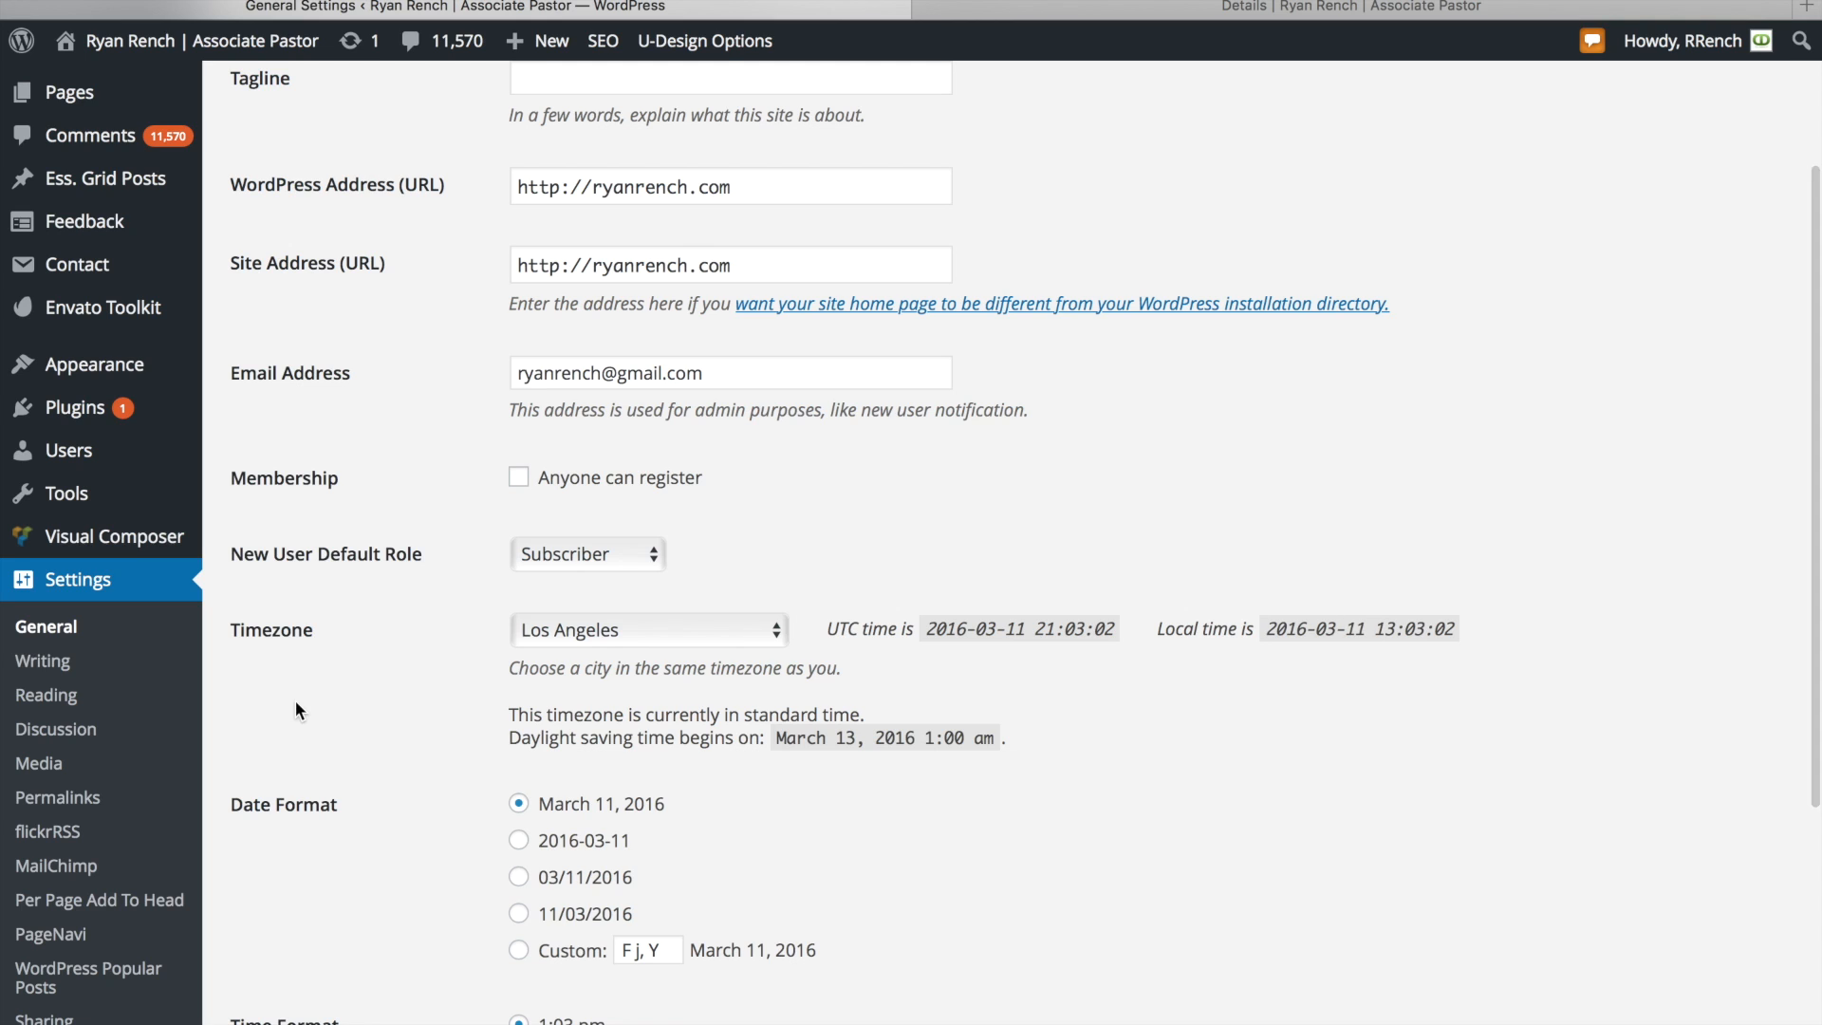
pyautogui.scroll(-3, 297, 703)
pyautogui.scroll(-1, 294, 700)
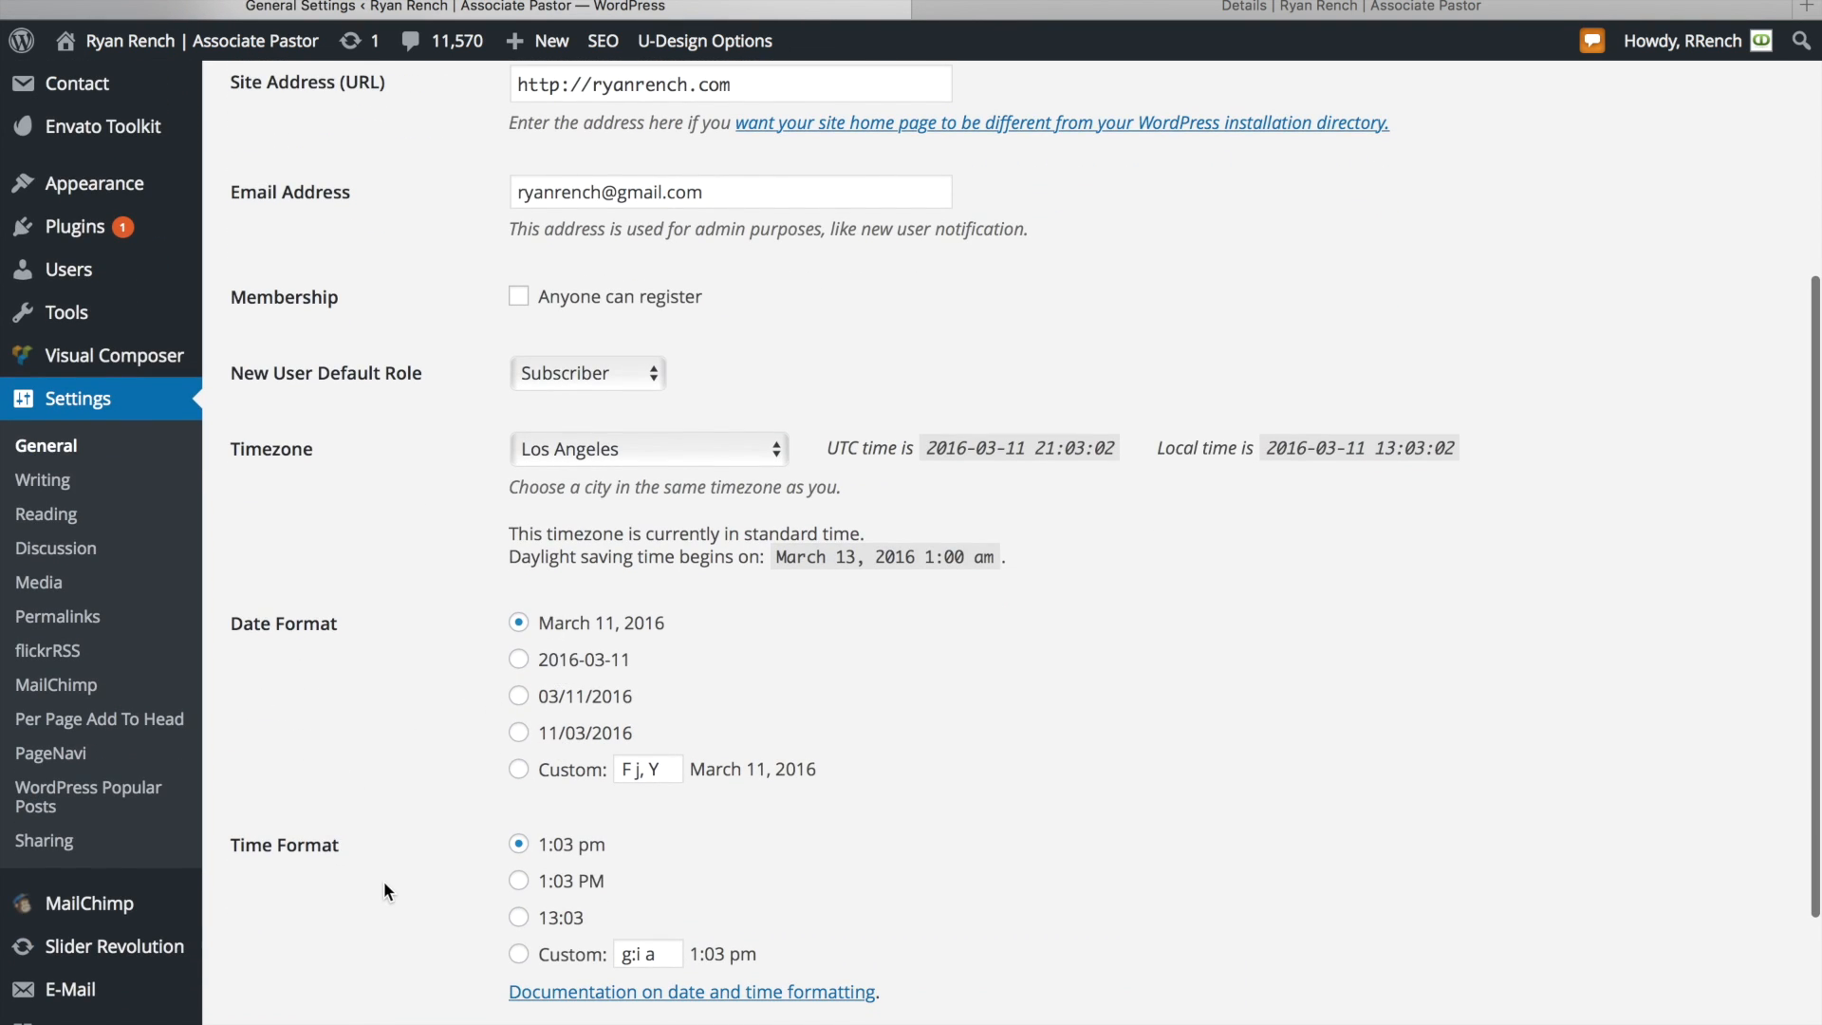
pyautogui.scroll(-3, 383, 881)
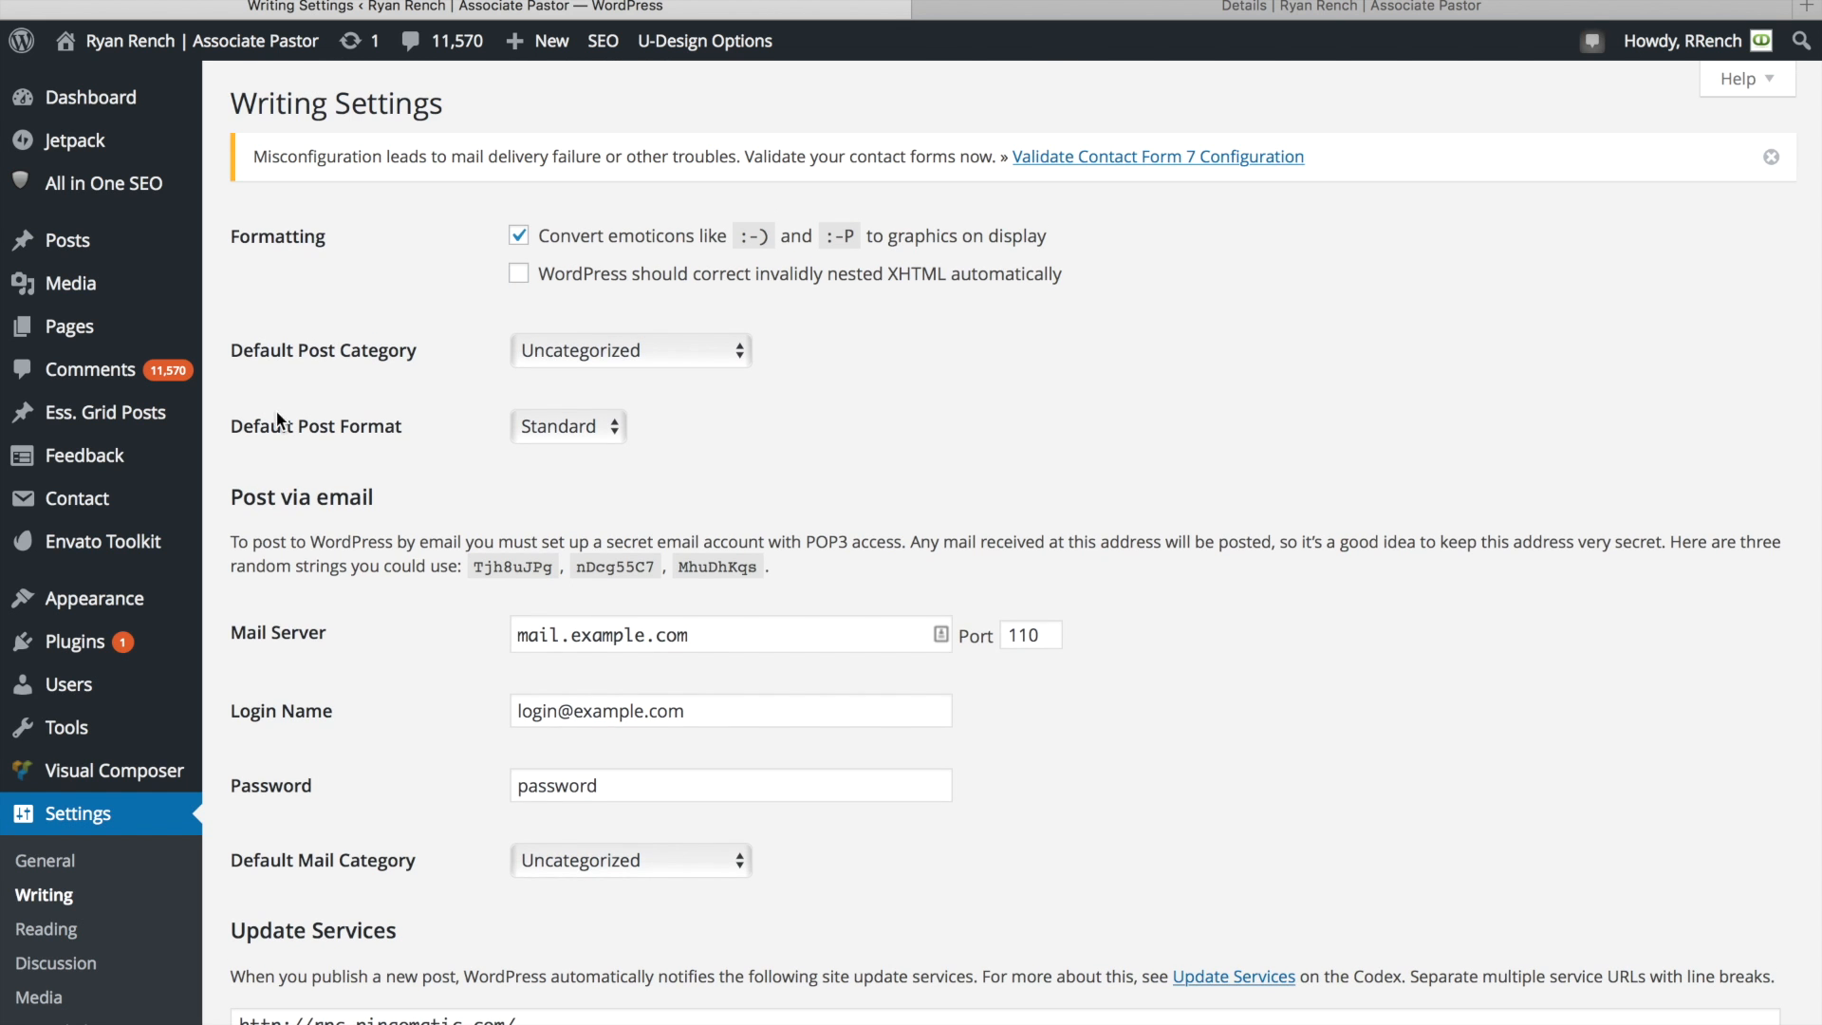
# Review the Discussion Settings for comments and the image sizes in the Media Settings
pyautogui.click(57, 964)
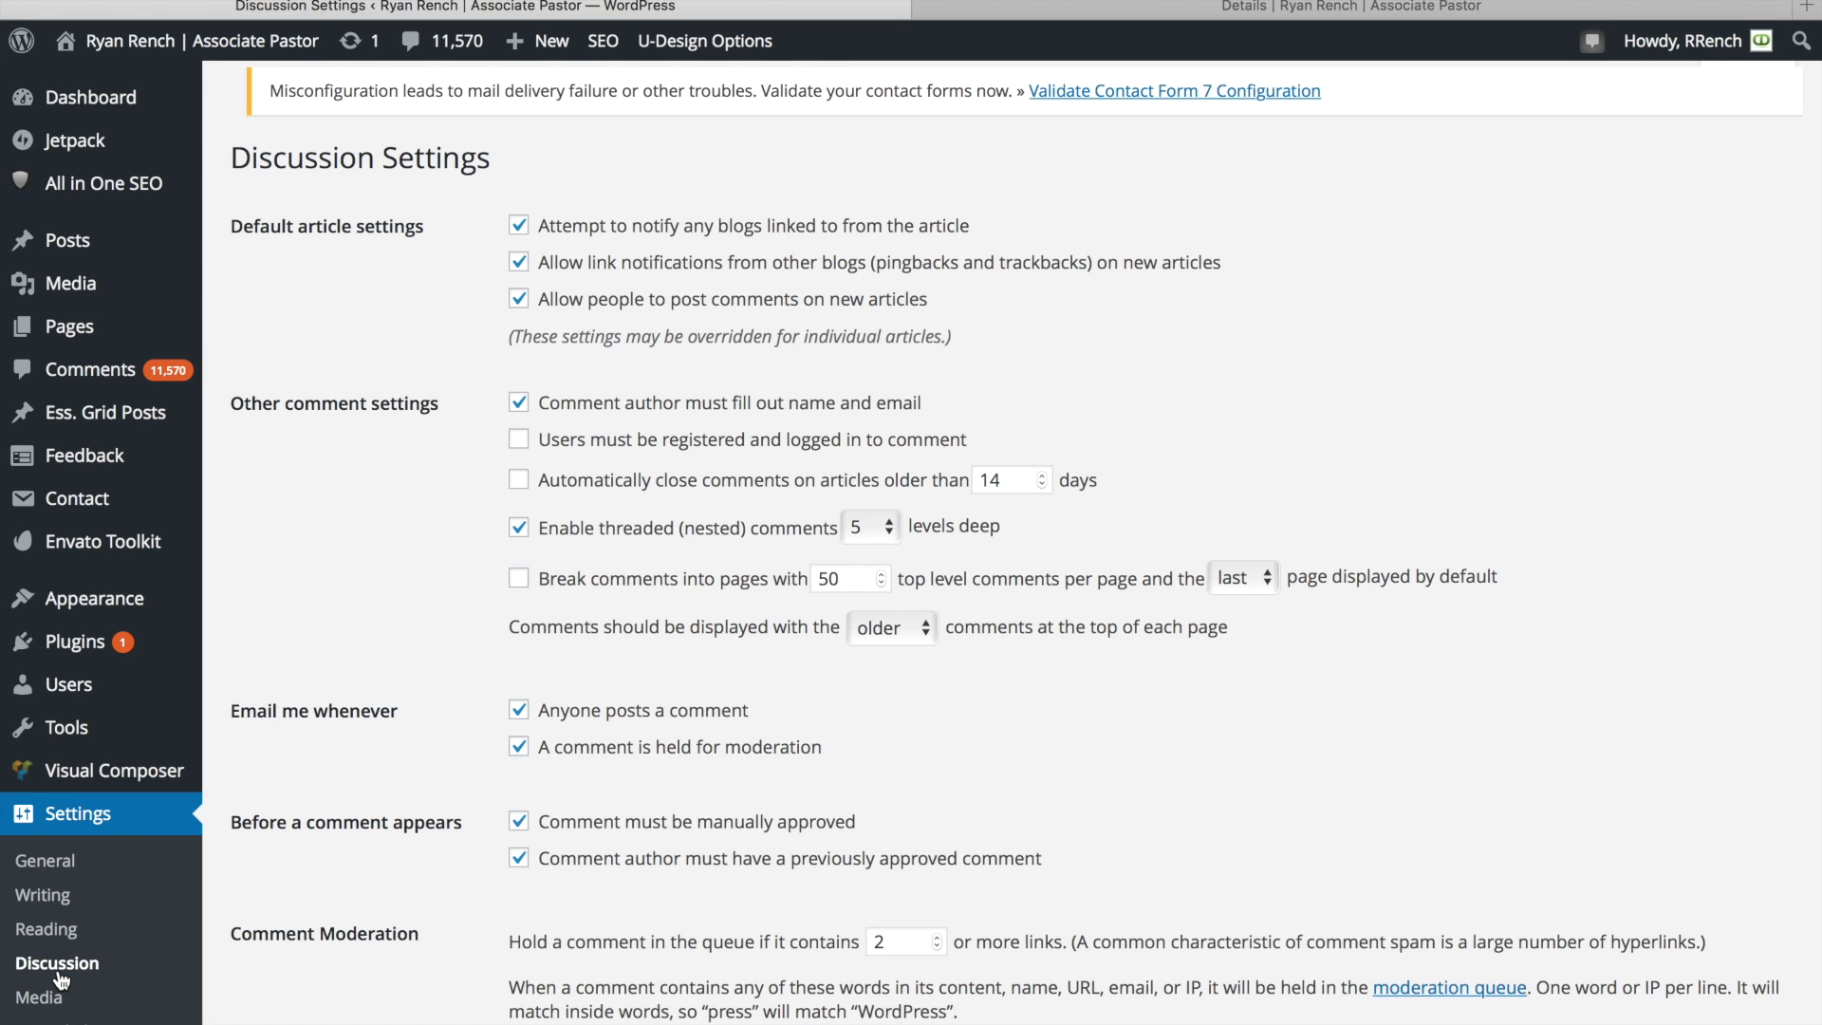
pyautogui.scroll(-5, 398, 924)
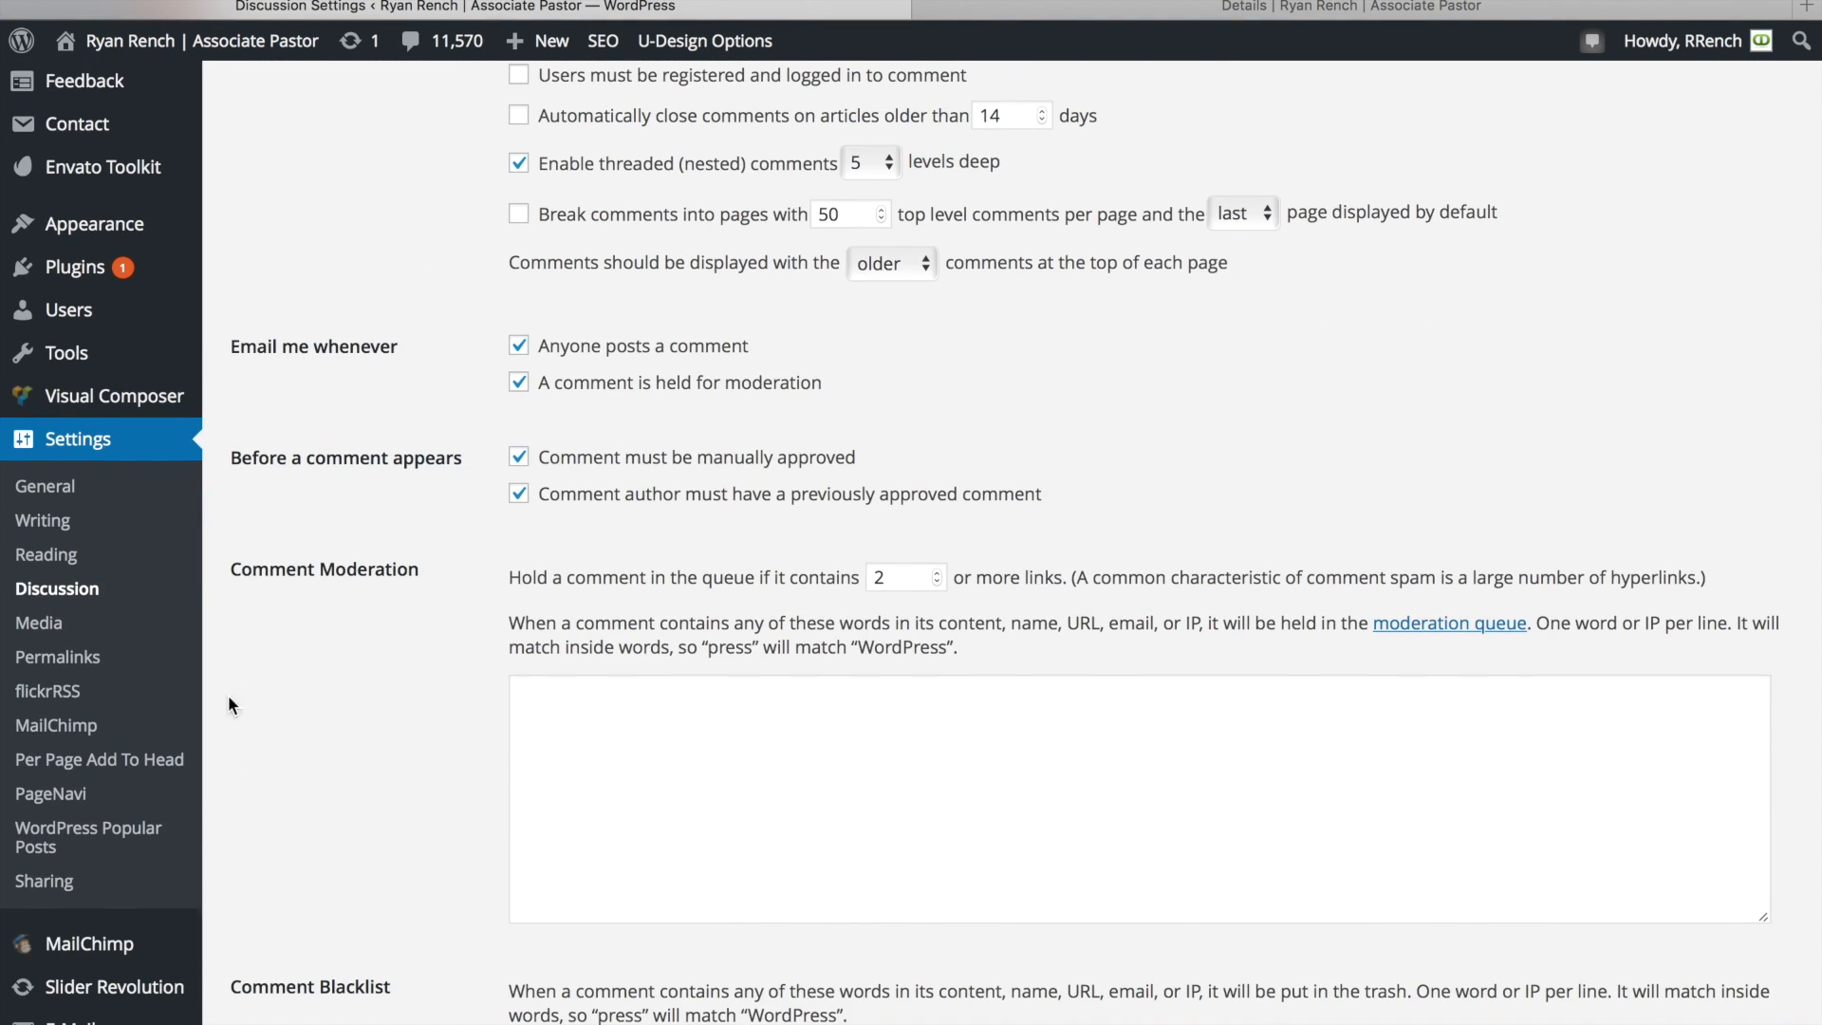
pyautogui.click(38, 624)
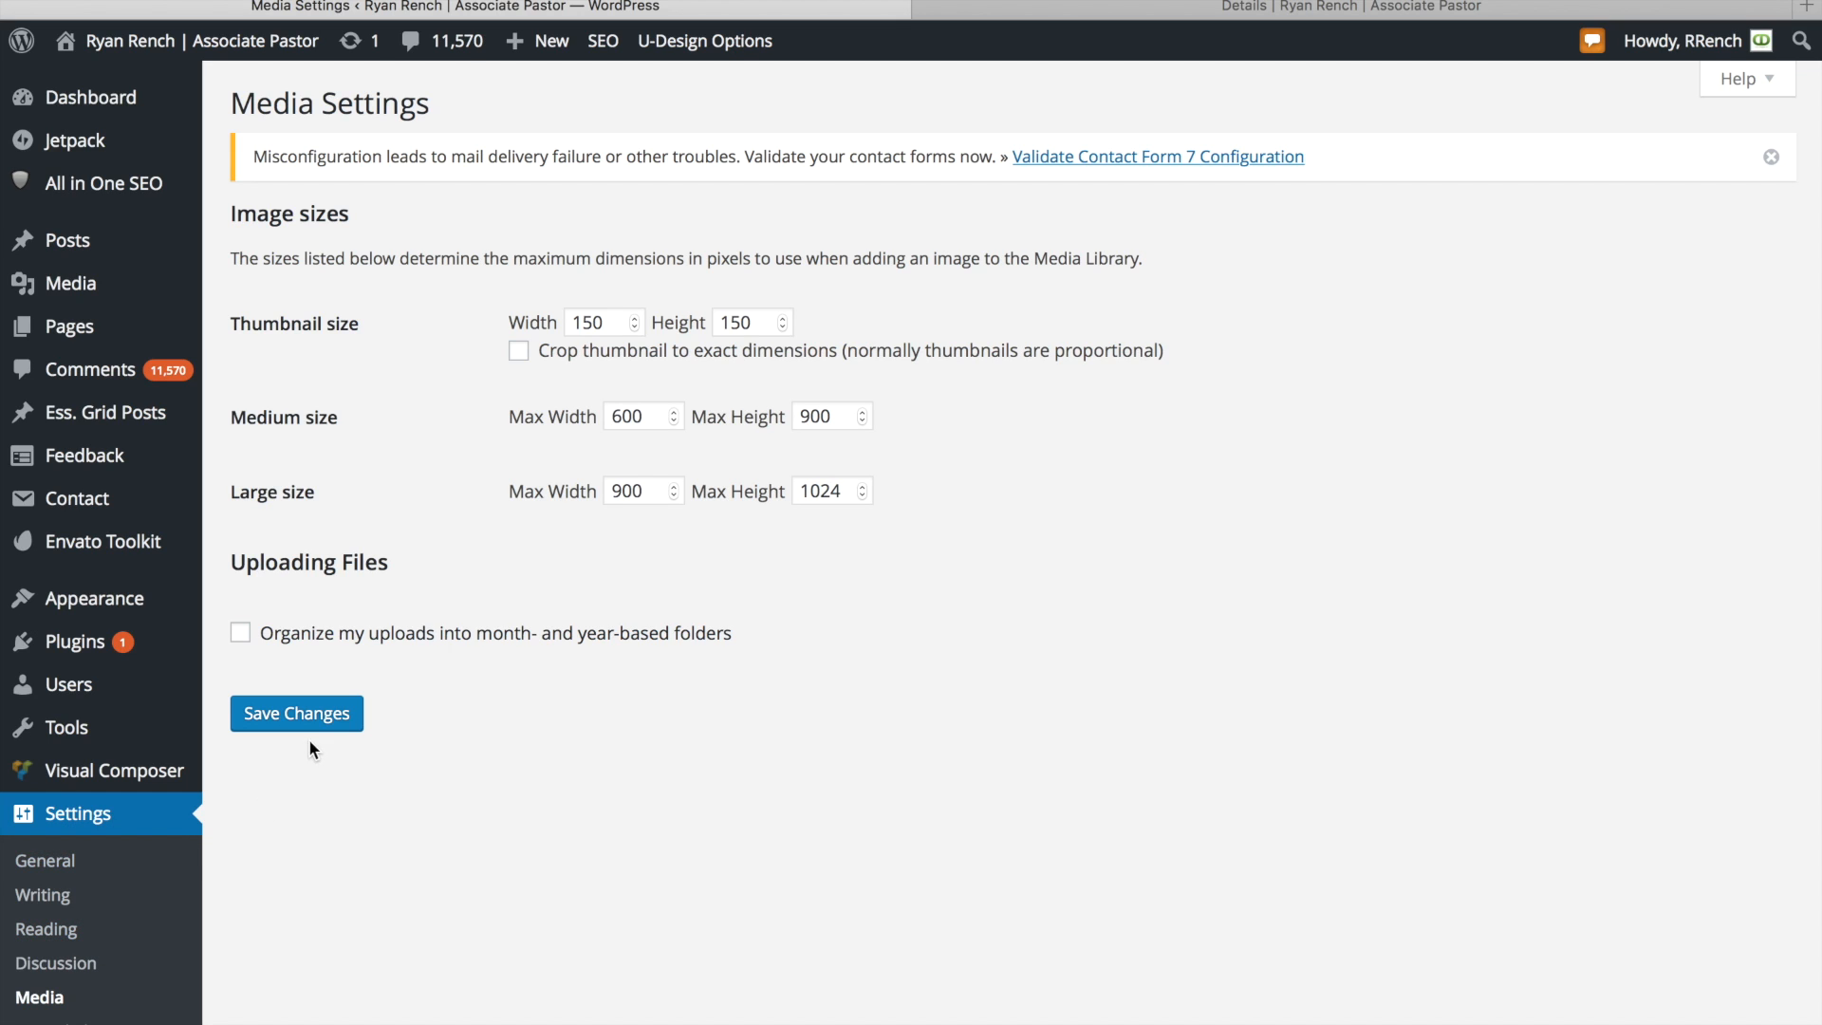
pyautogui.scroll(-5, 81, 958)
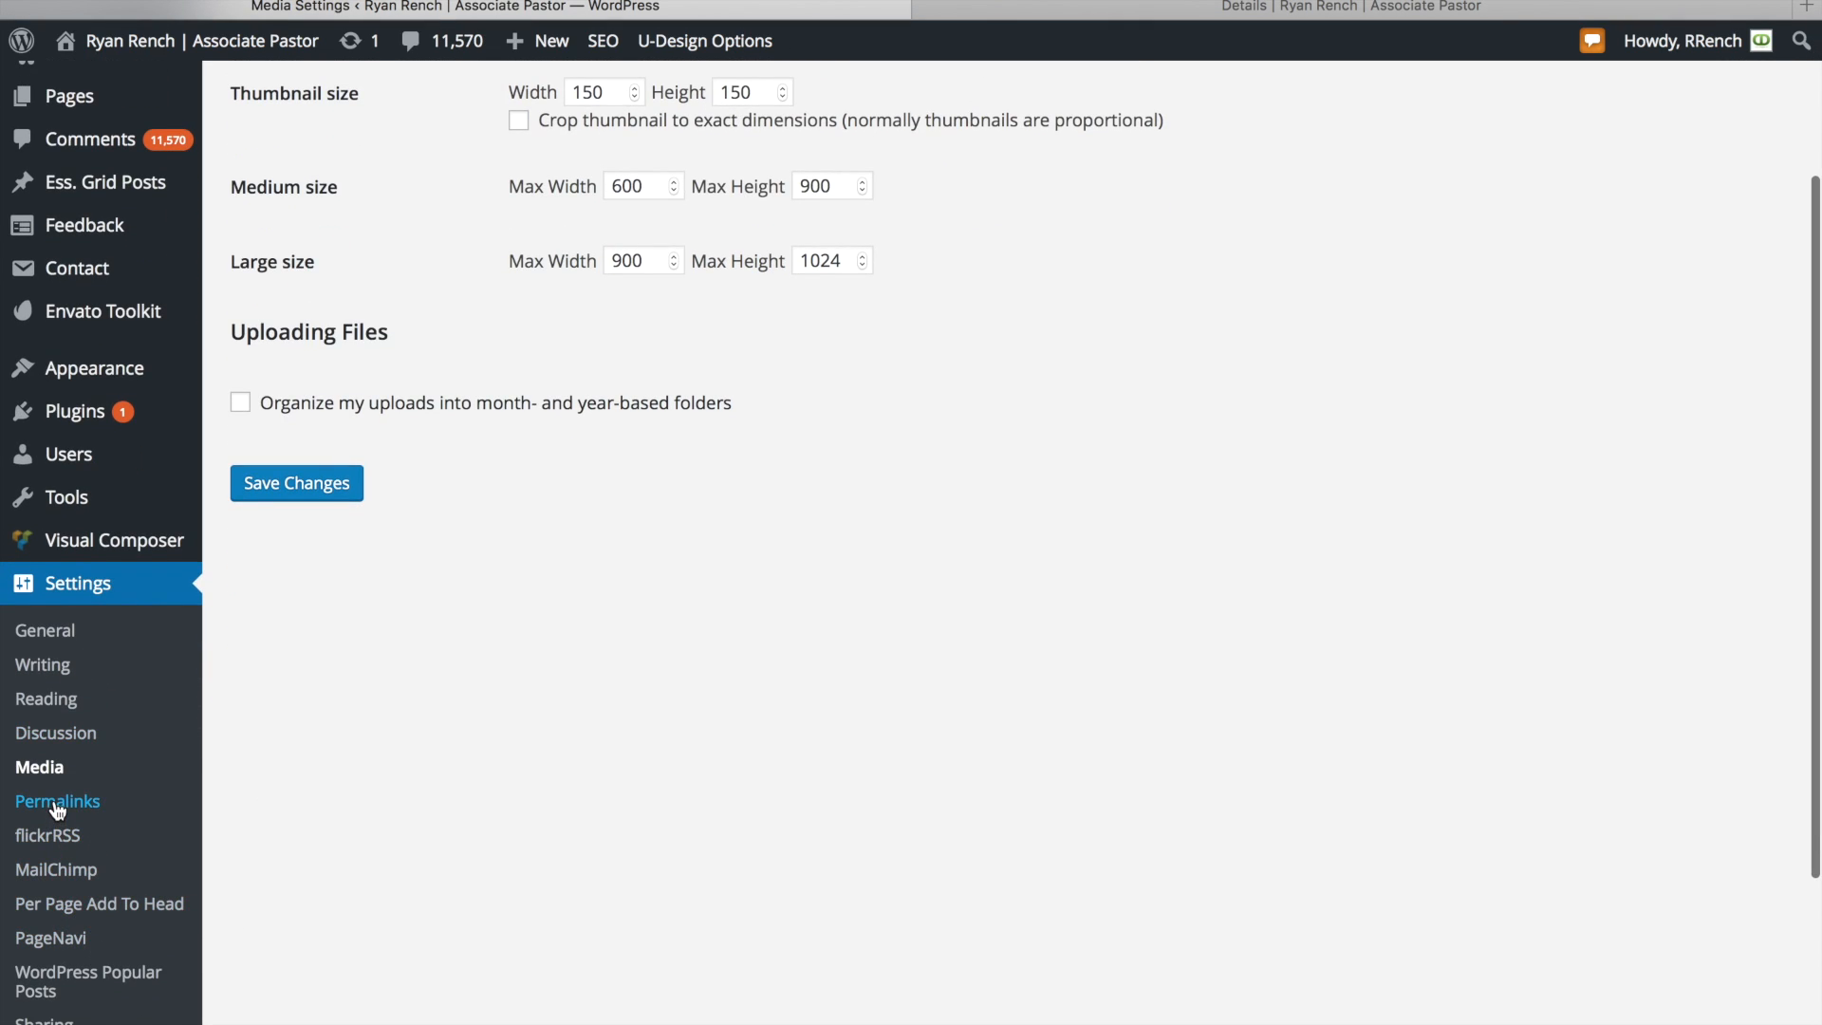
# Open the Permalink Settings, try the Plain structure, and switch the selection back to Post name
pyautogui.click(57, 803)
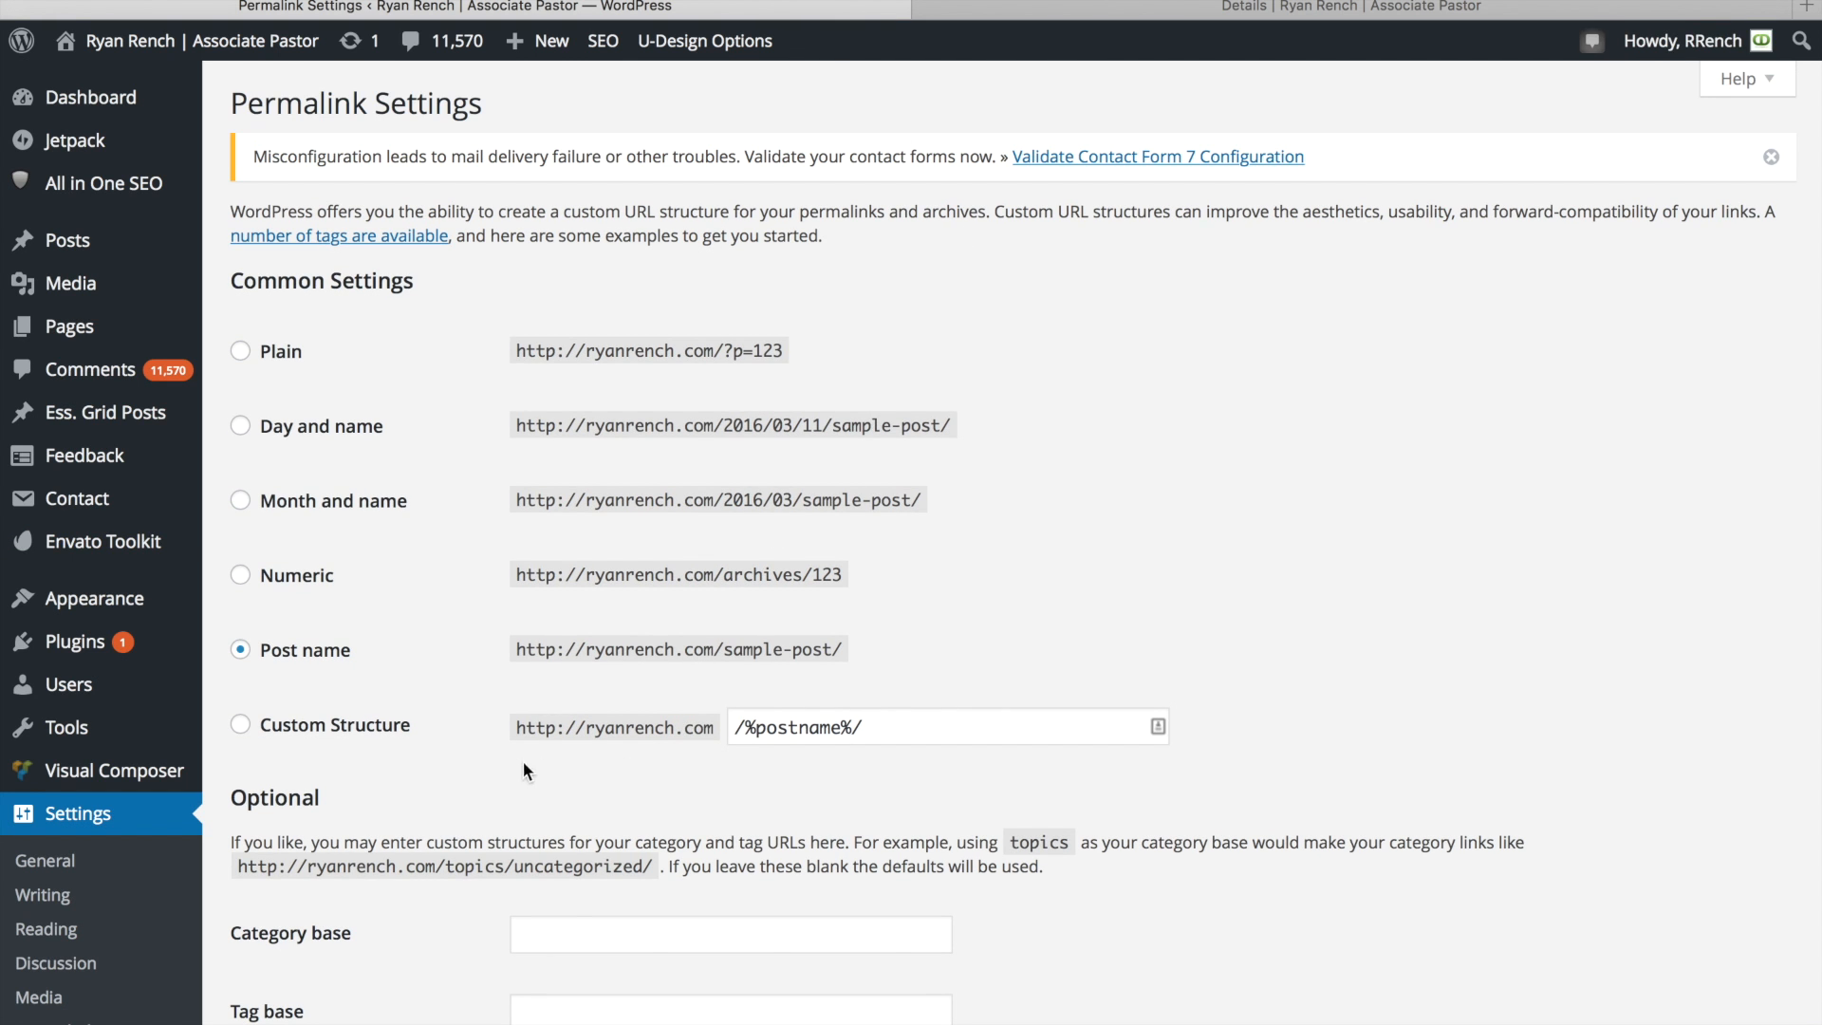
pyautogui.click(241, 352)
pyautogui.moveTo(714, 350); pyautogui.dragTo(806, 344)
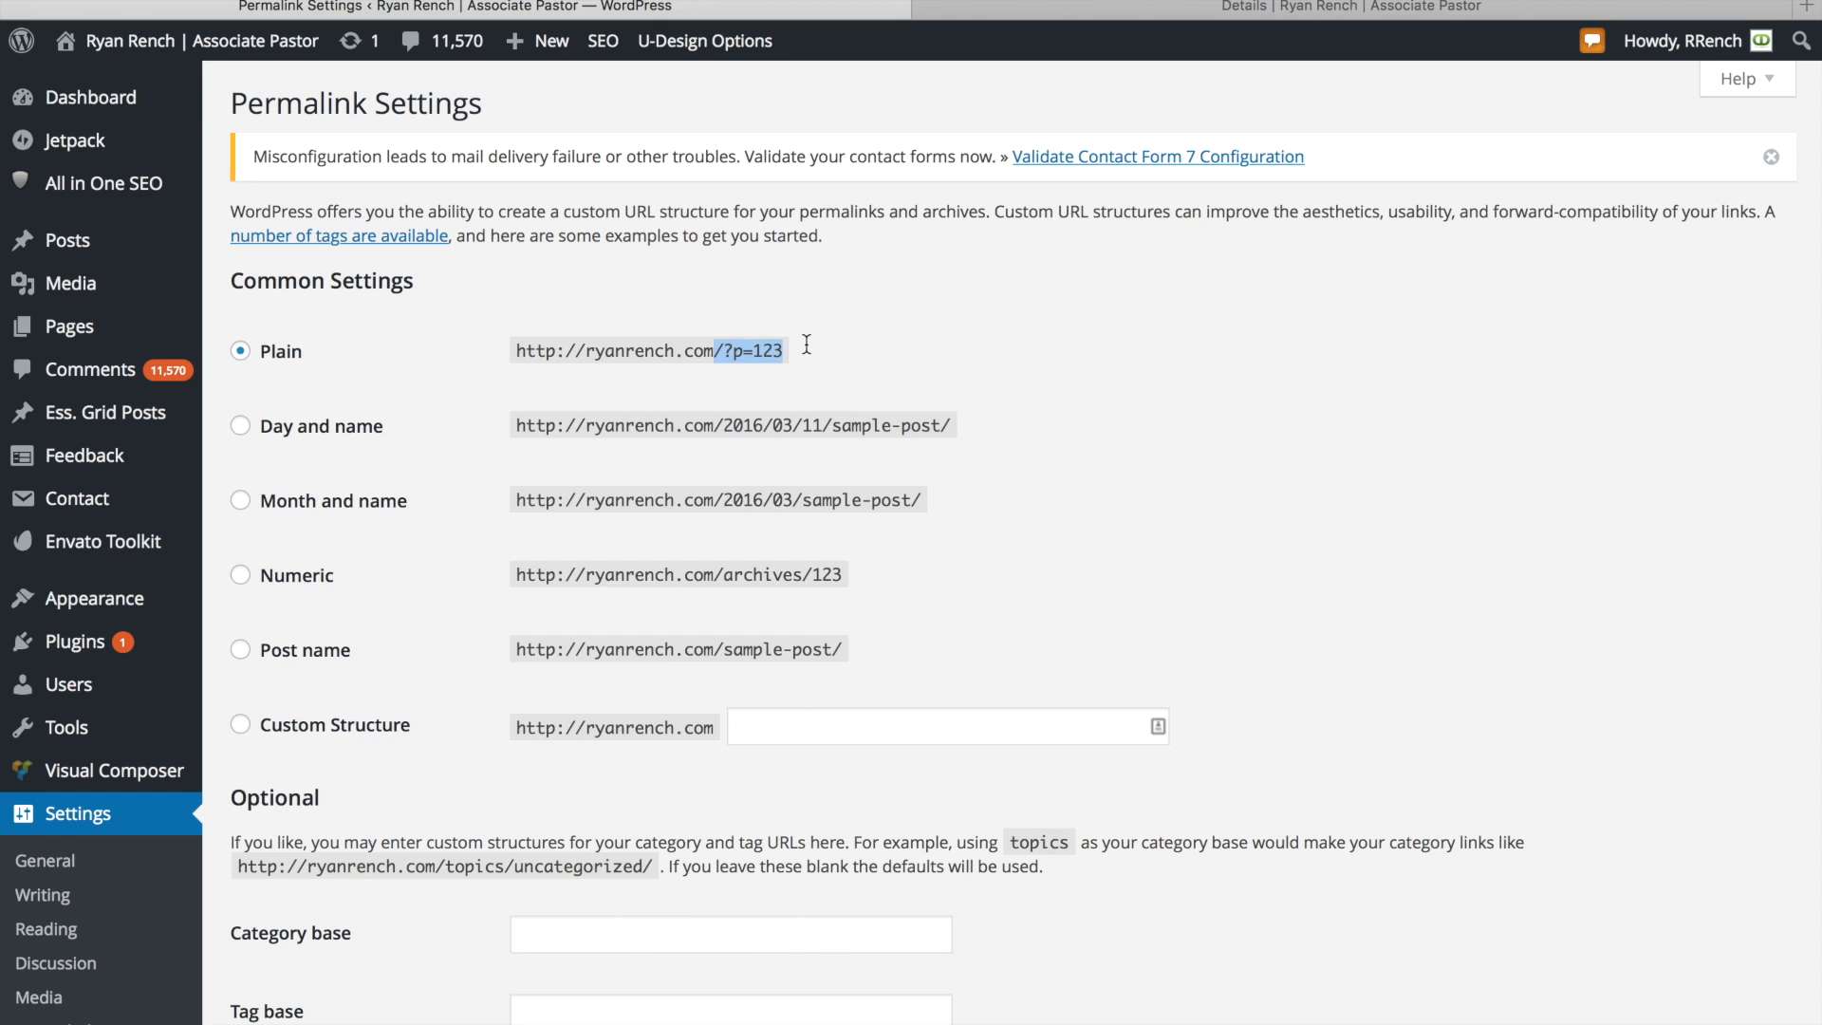
pyautogui.click(240, 649)
pyautogui.scroll(-2, 361, 804)
pyautogui.scroll(-2, 361, 814)
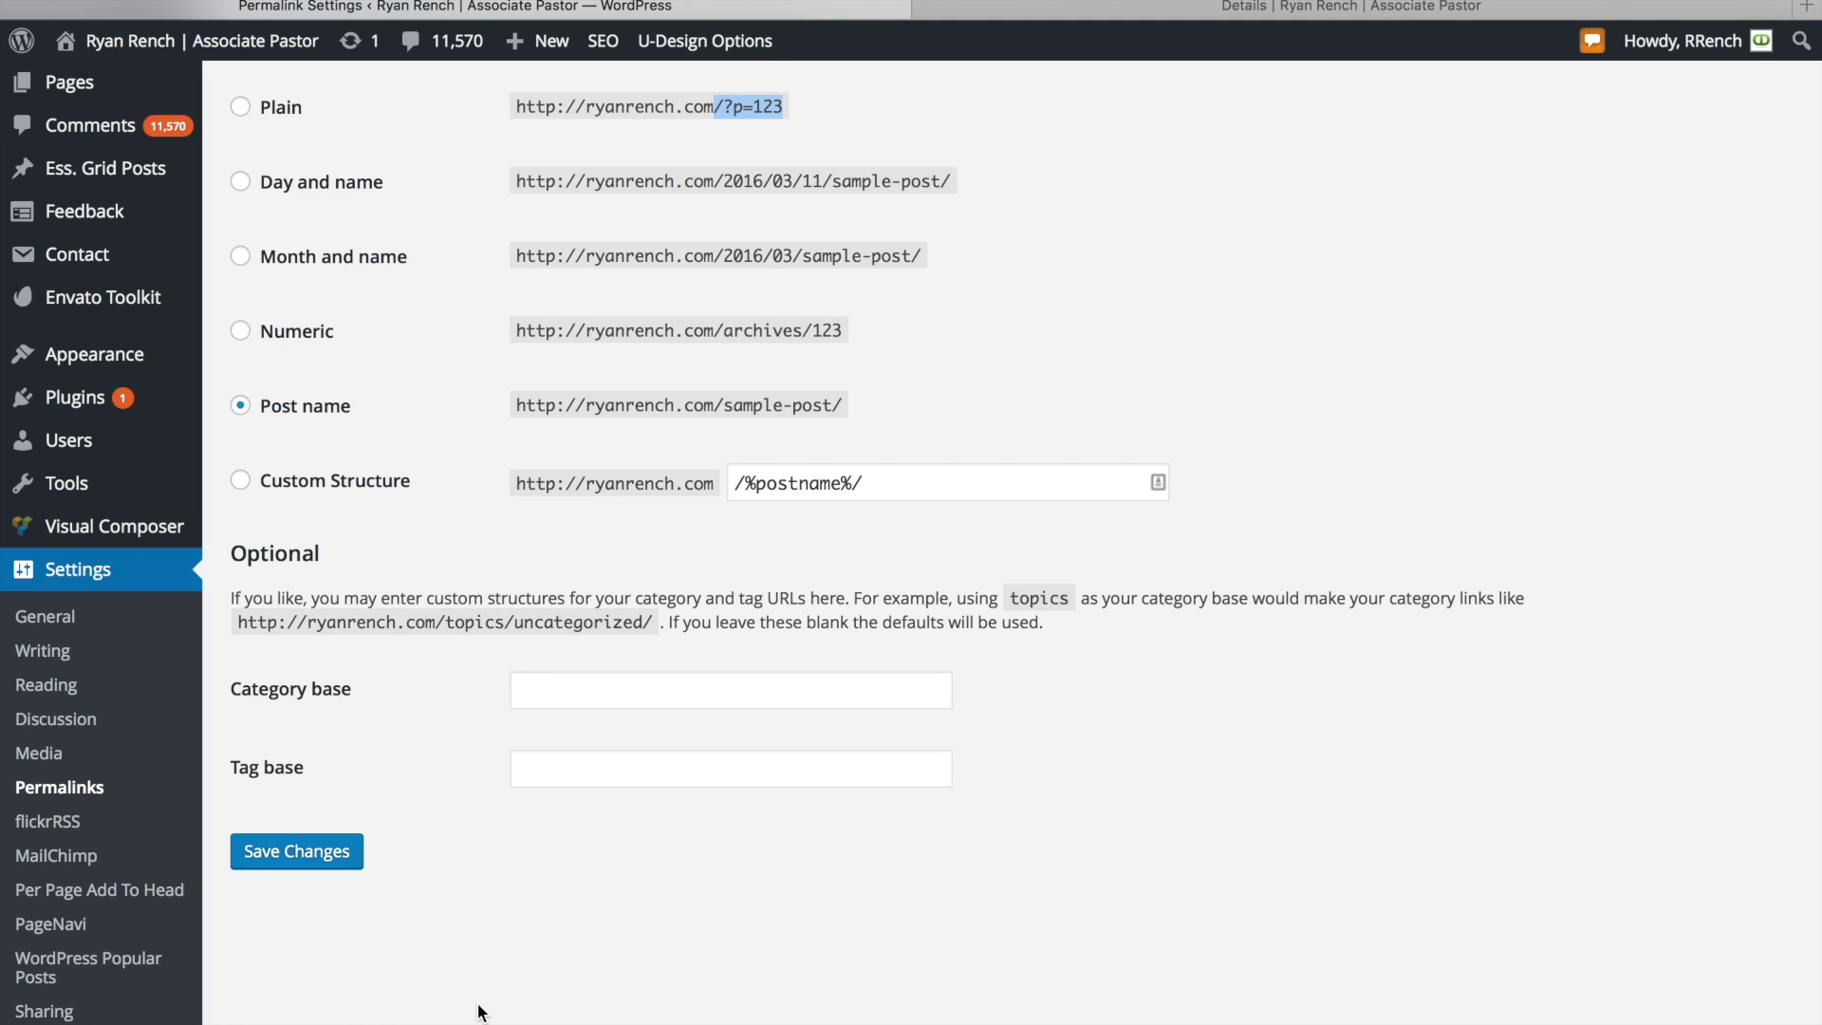
pyautogui.scroll(4, 412, 648)
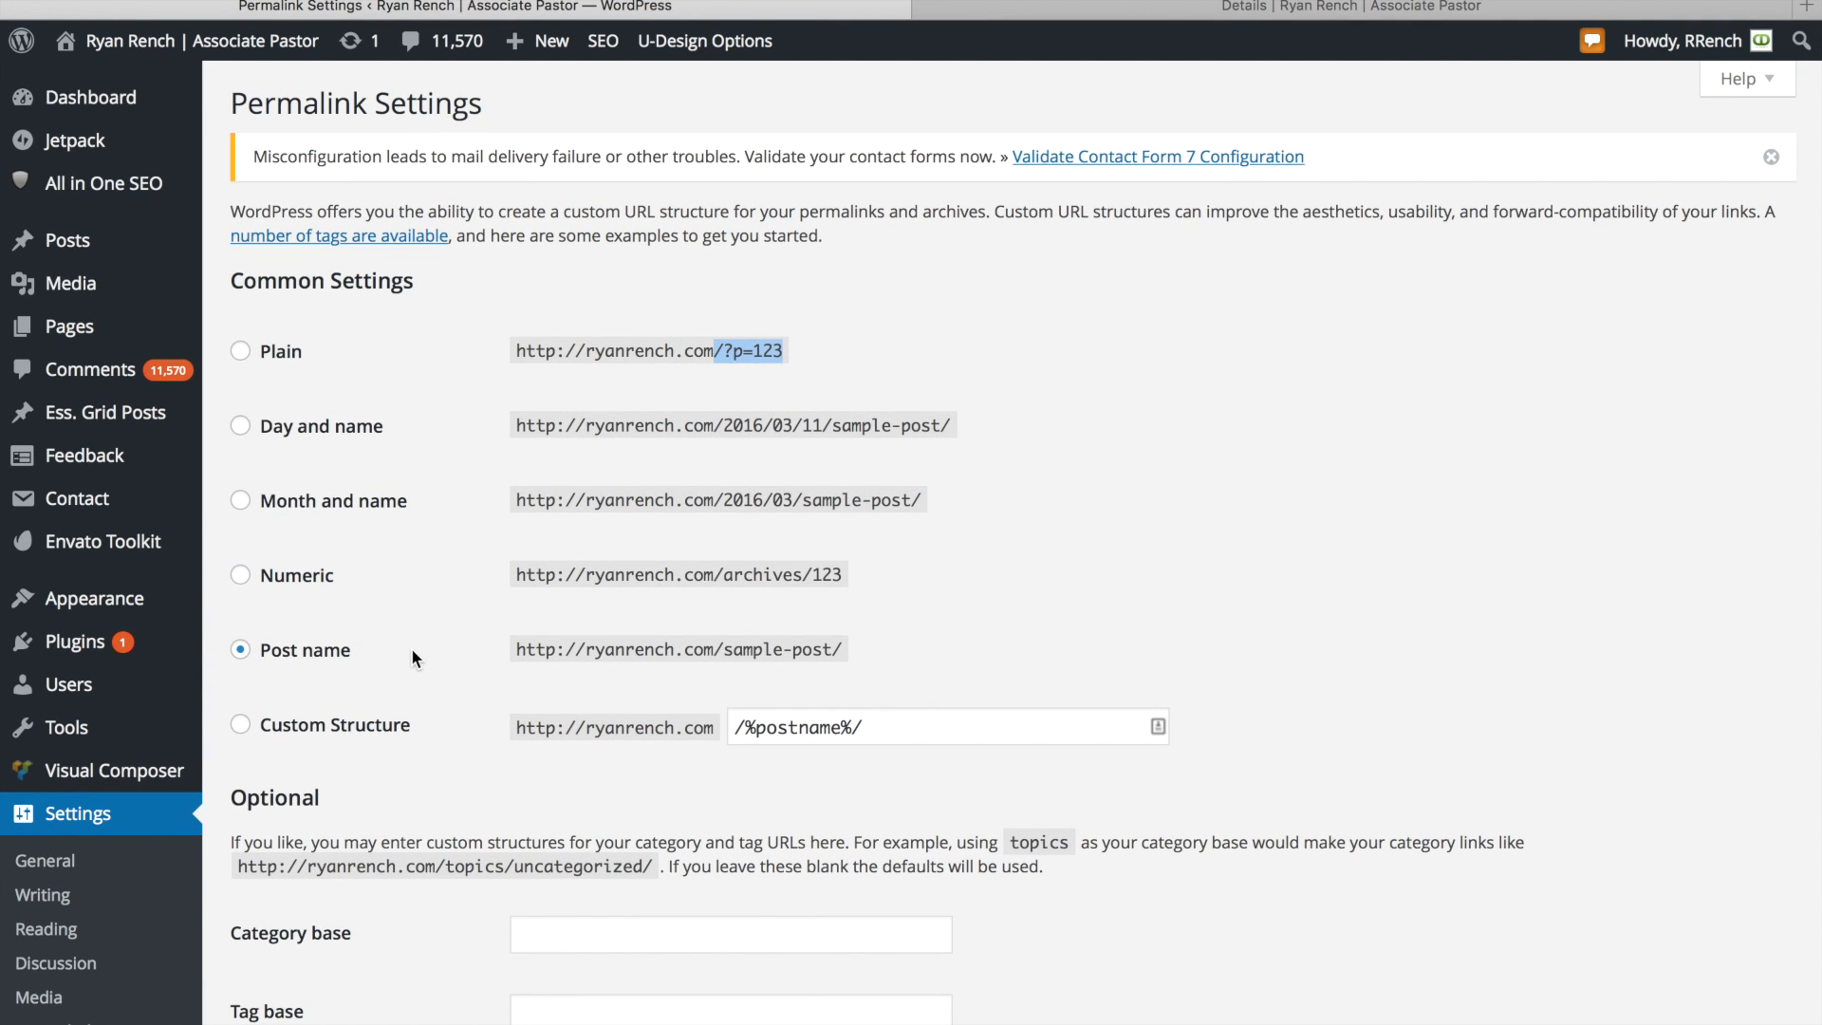
# Open the list of all pages on the site
pyautogui.moveTo(70, 334)
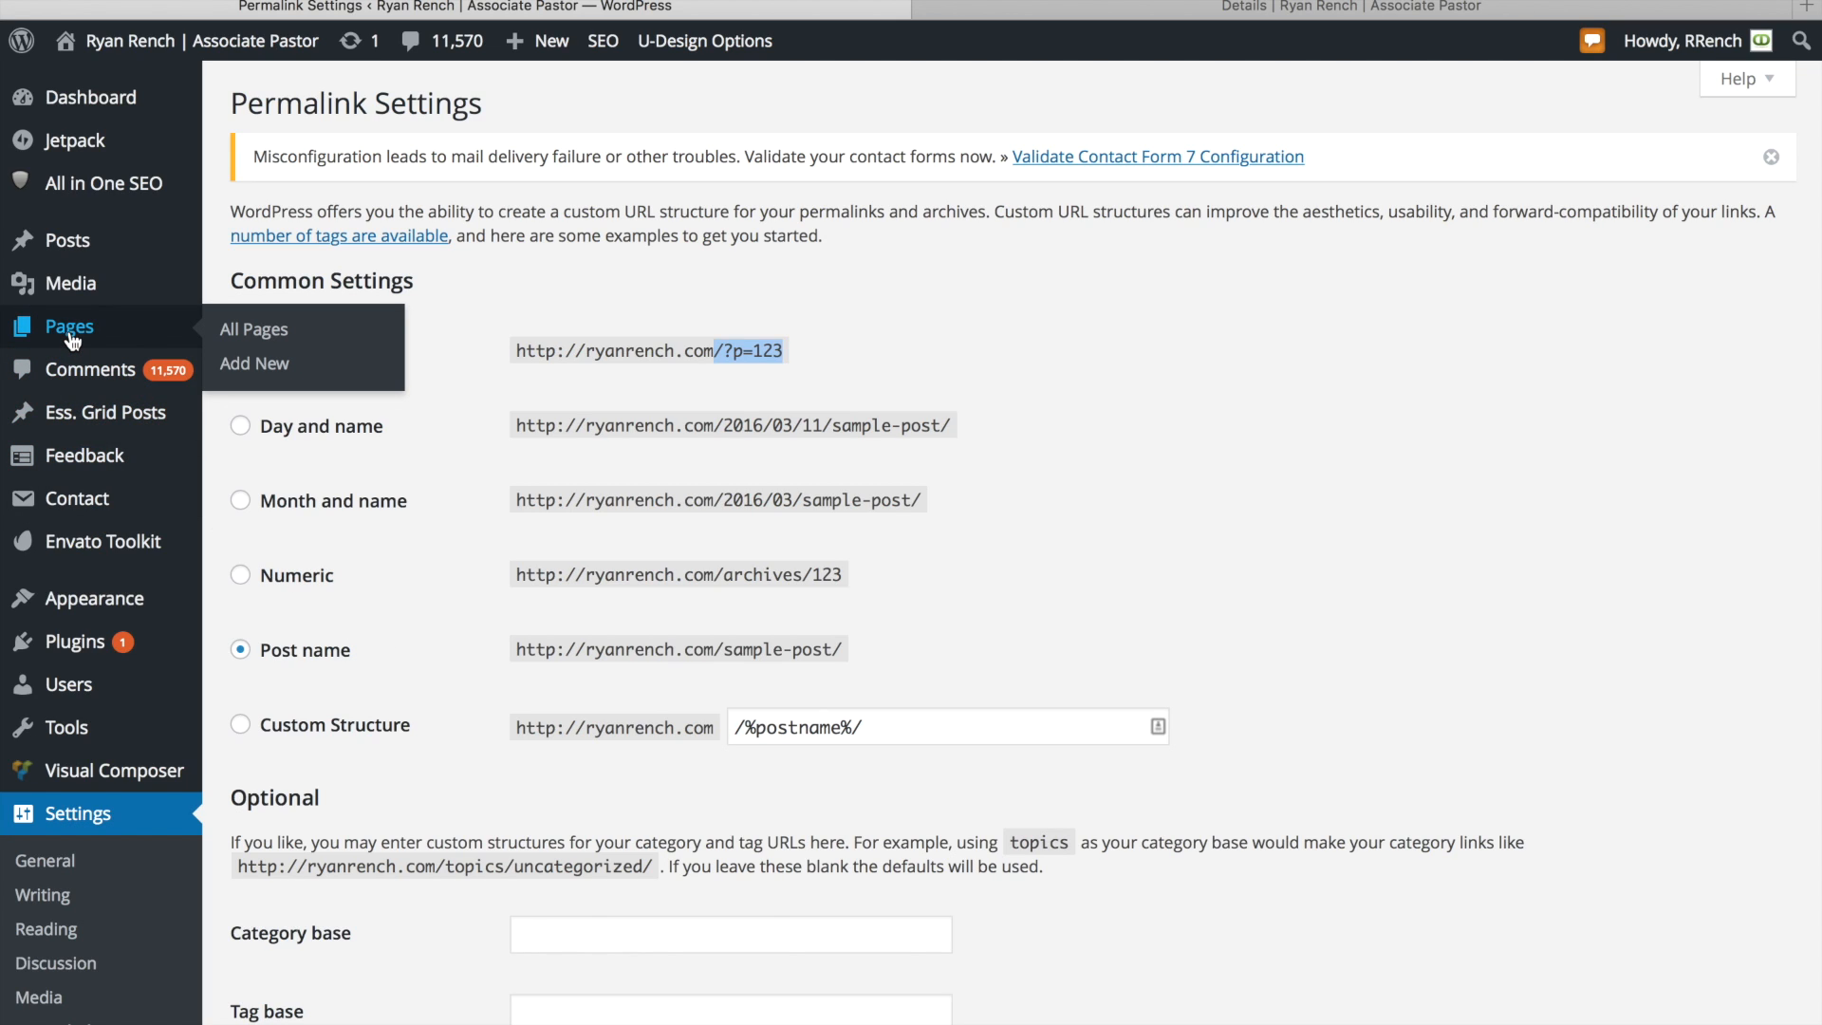
pyautogui.click(71, 339)
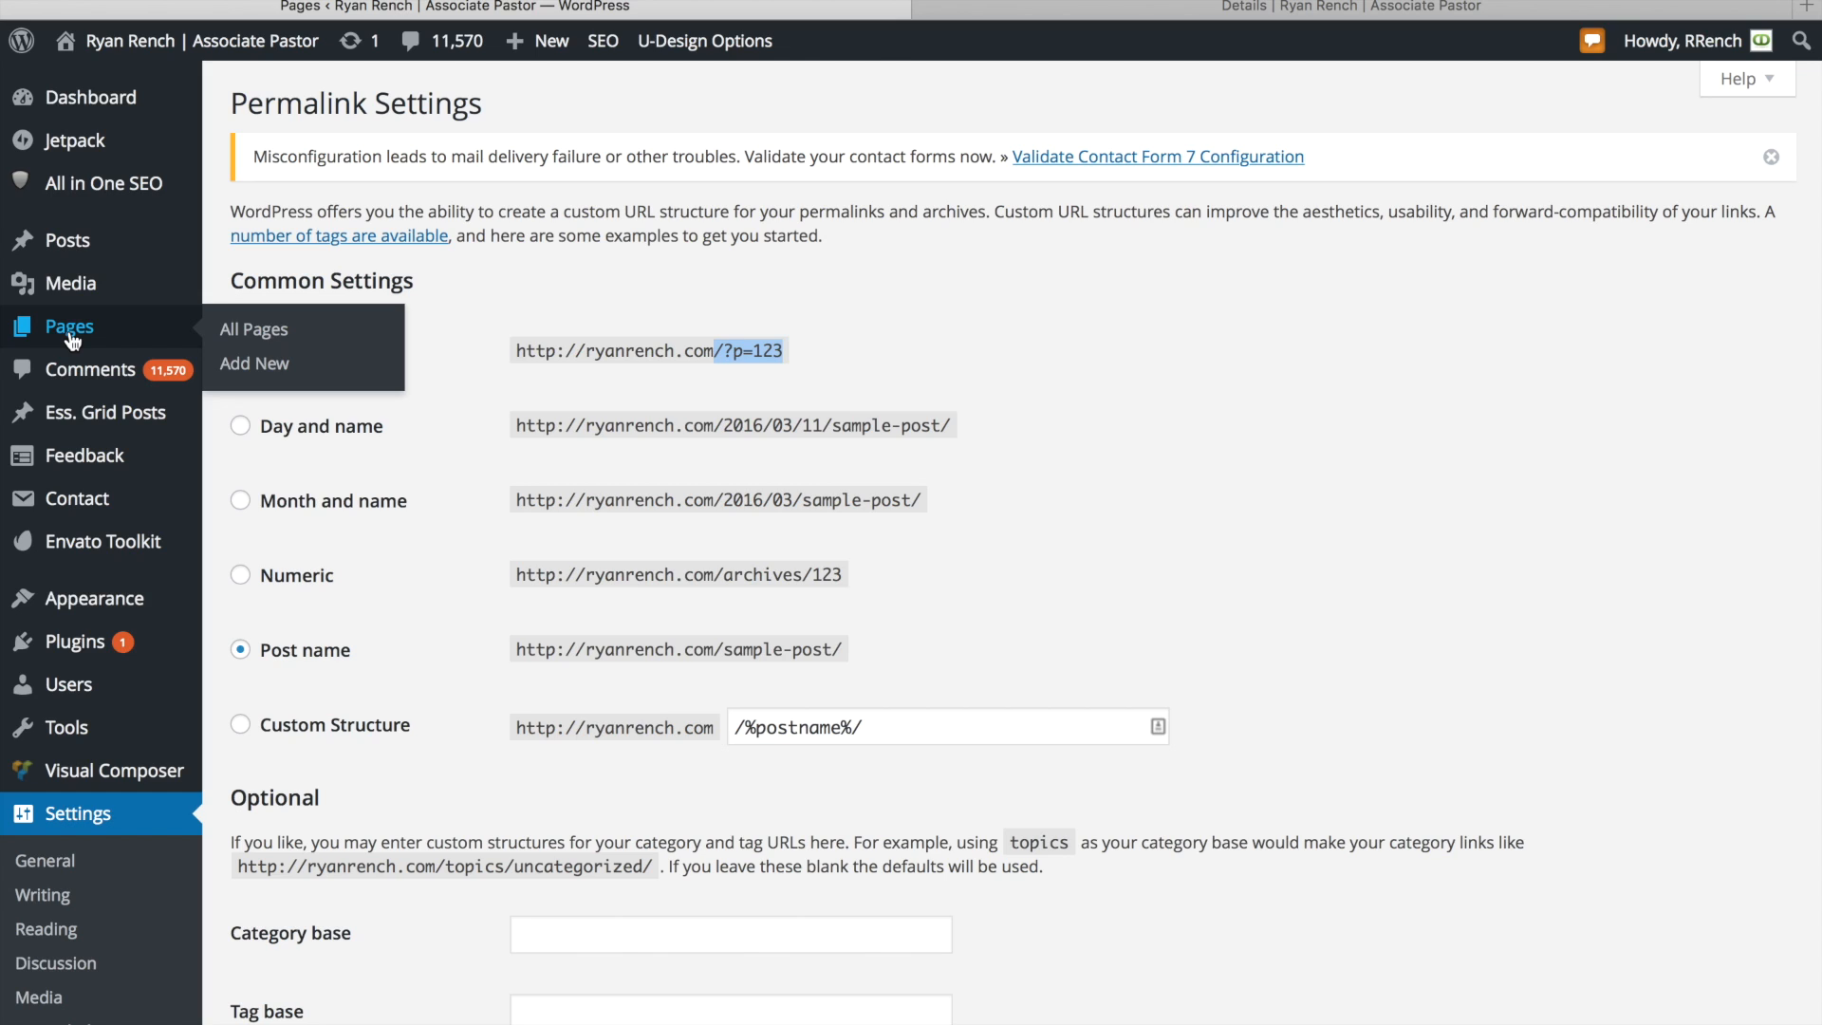